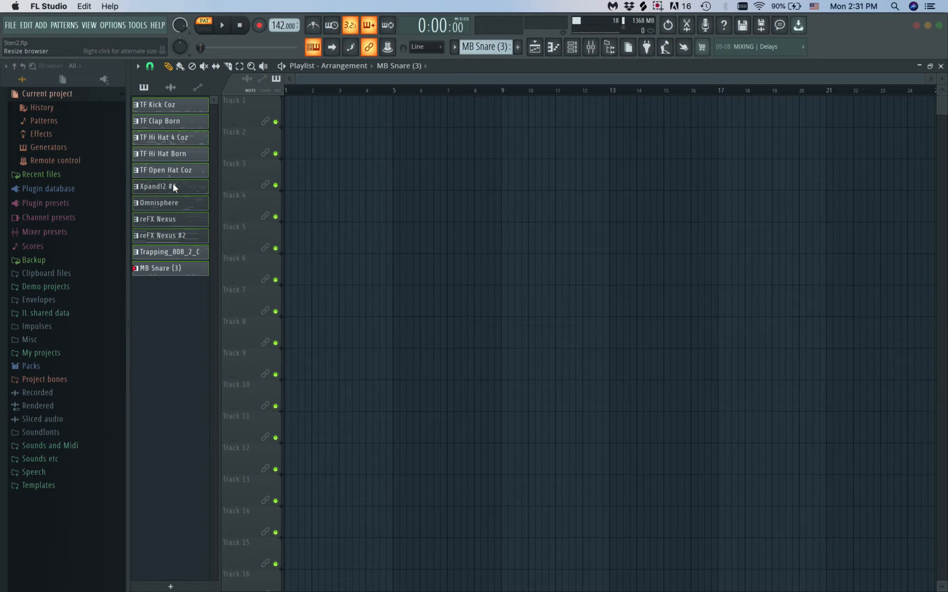
Try to split the TF Kick Coz pattern by channel
{"action": "right_click", "coordinate": [170, 107]}
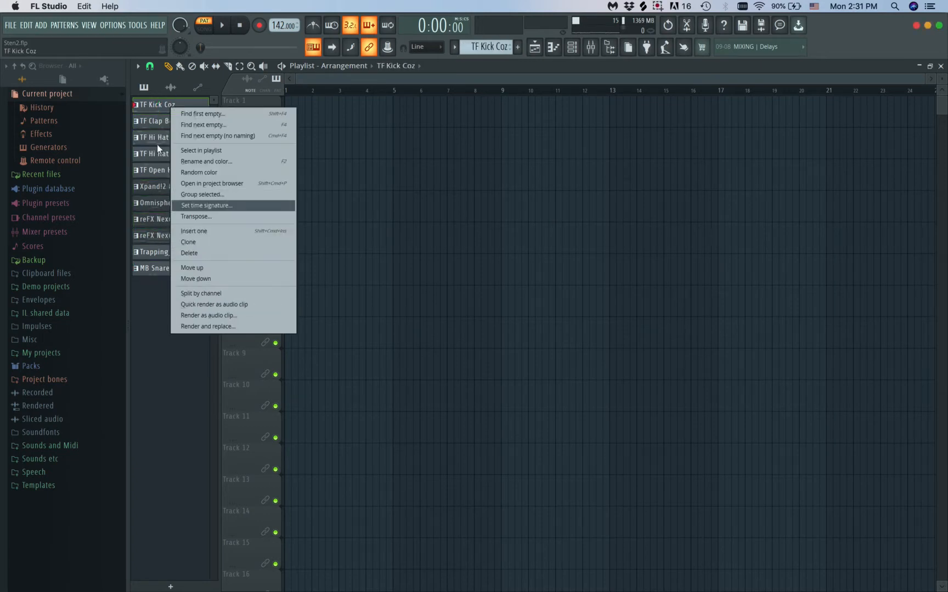
{"action": "left_click", "coordinate": [210, 292]}
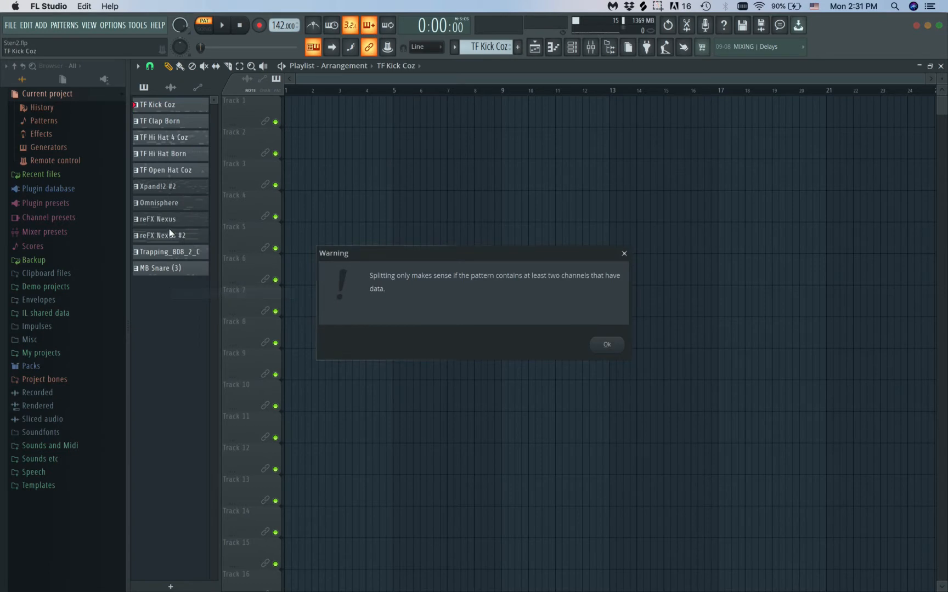
{"action": "left_click", "coordinate": [624, 253]}
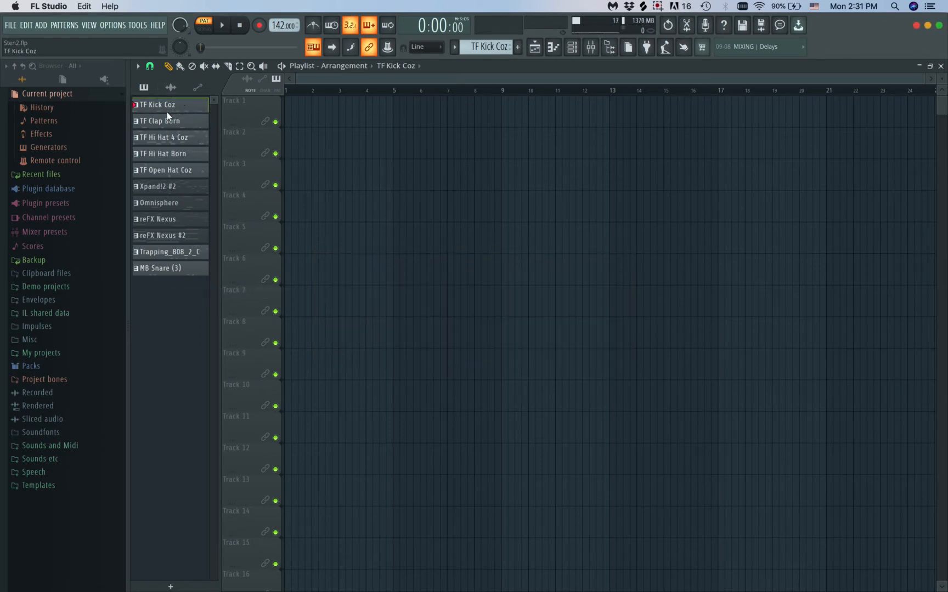
Place all eleven patterns, from TF Kick Coz to MB Snare (3), on Tracks 1 to 11 of the playlist, starting at bar 1
{"action": "left_click", "coordinate": [169, 268]}
{"action": "left_click", "coordinate": [180, 102], "text": "shift"}
{"action": "left_click_drag", "start_coordinate": [180, 103], "coordinate": [367, 102]}
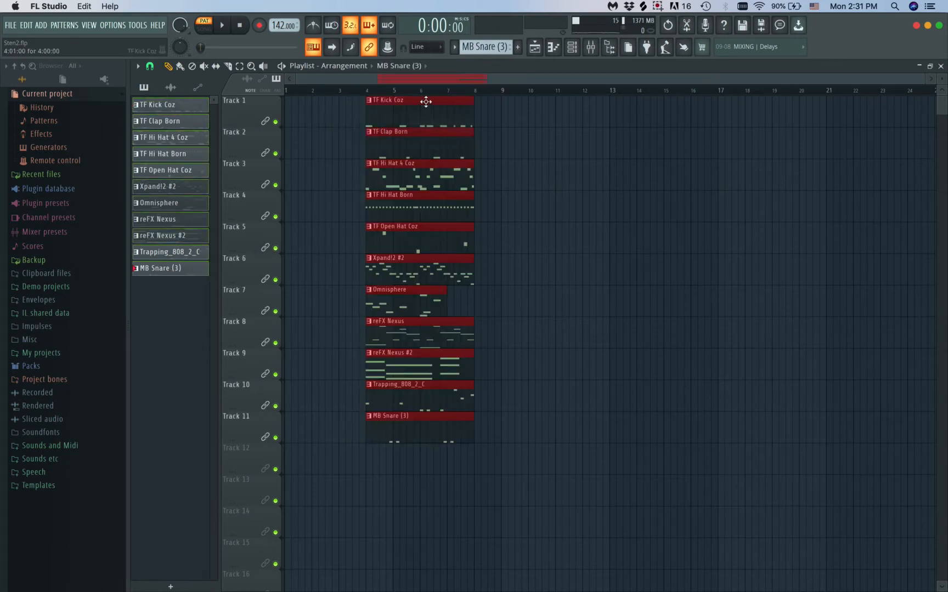
{"action": "left_click_drag", "start_coordinate": [427, 102], "coordinate": [321, 102]}
Switch playback to song mode, play the placed clips, and clear the clip selection
{"action": "key", "text": "space"}
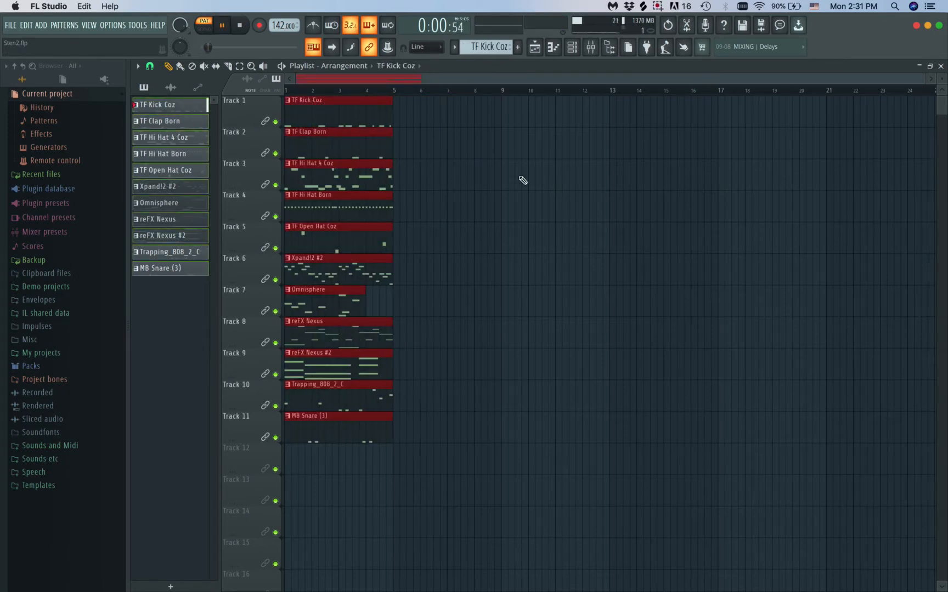
{"action": "key", "text": "space"}
{"action": "key", "text": "l"}
{"action": "key", "text": "space"}
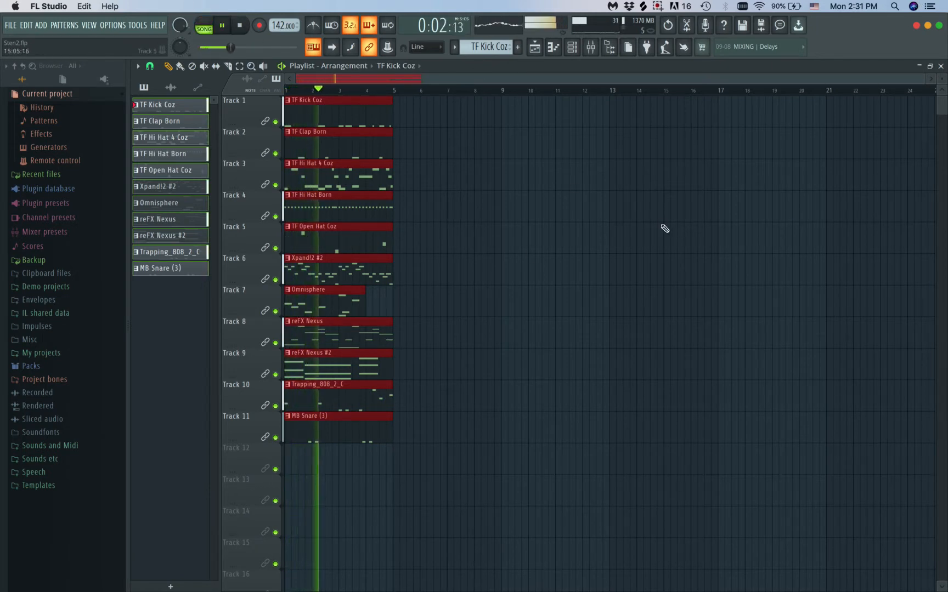
{"action": "right_click", "coordinate": [473, 268]}
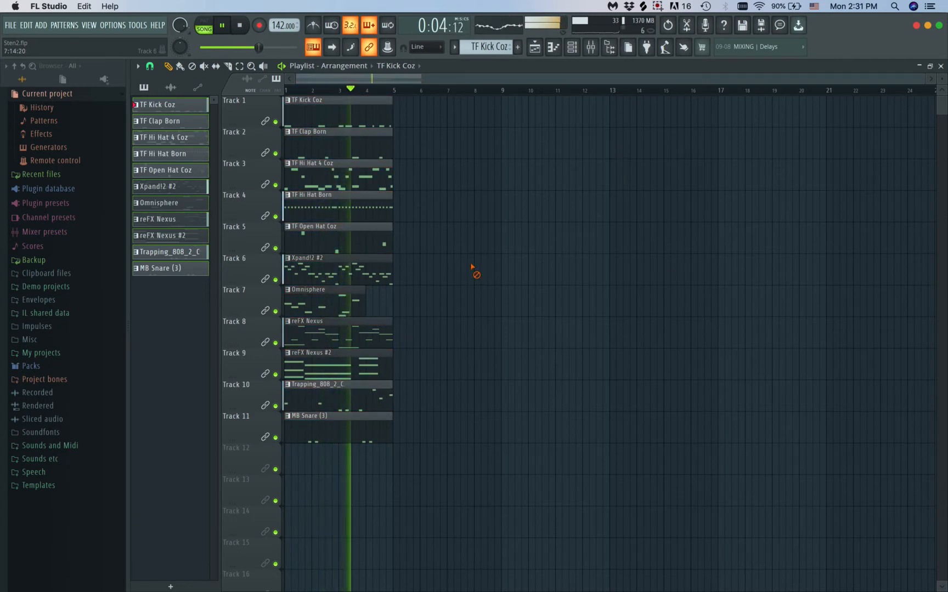
{"action": "key", "text": "space"}
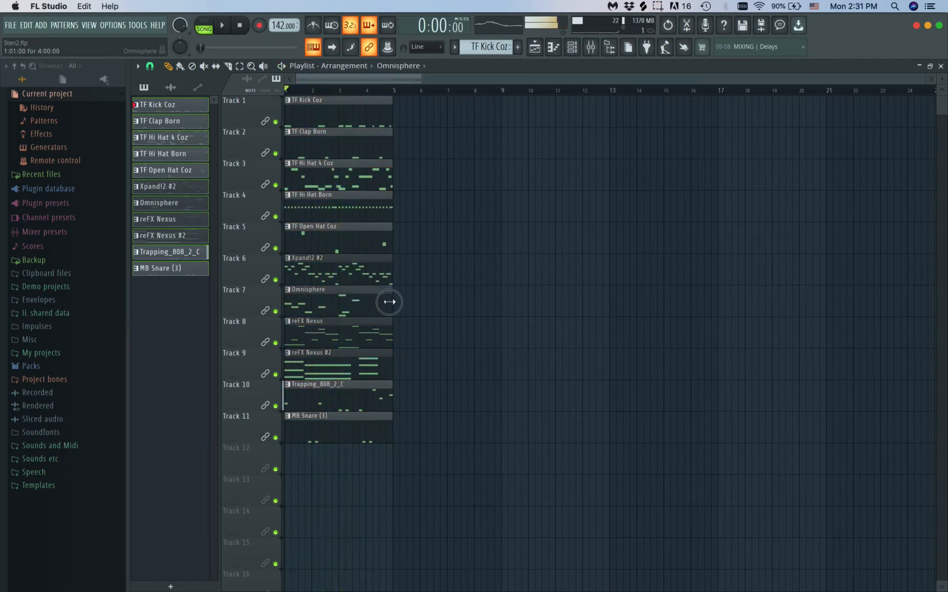
Duplicate the clips of all eleven tracks end to end until the arrangement reaches bar 45
{"action": "left_click_drag", "start_coordinate": [431, 114], "coordinate": [313, 438]}
{"action": "key", "text": "ctrl+b"}
{"action": "key", "text": "ctrl+b"}
{"action": "key", "text": "ctrl+b"}
{"action": "key", "text": "ctrl+b"}
{"action": "key", "text": "ctrl+b"}
{"action": "key", "text": "ctrl+b"}
{"action": "key", "text": "ctrl+b"}
{"action": "key", "text": "ctrl+b"}
{"action": "key", "text": "ctrl+b"}
{"action": "key", "text": "ctrl+b"}
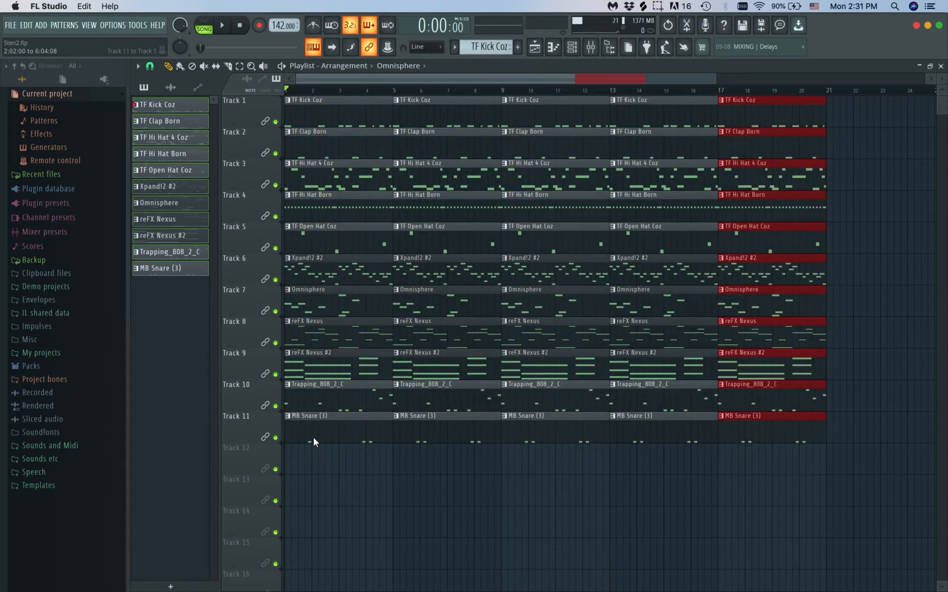
{"action": "scroll", "coordinate": [486, 451], "scroll_direction": "down", "scroll_amount": 5}
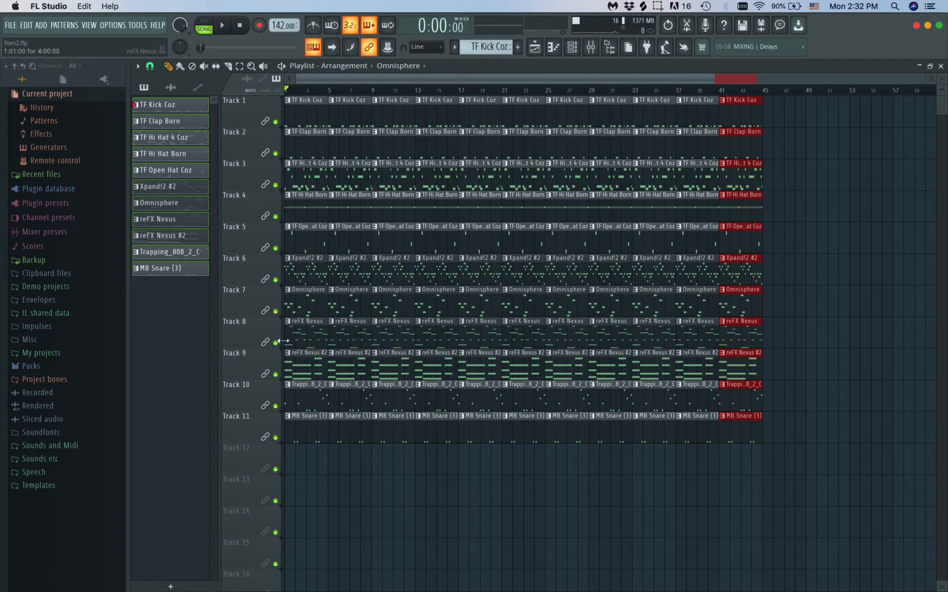
Reorder the tracks so reFX Nexus #2, Xpand!2 #2, Omnisphere and reFX Nexus occupy Tracks 1 to 4 in that order
{"action": "left_click_drag", "start_coordinate": [261, 363], "coordinate": [262, 115]}
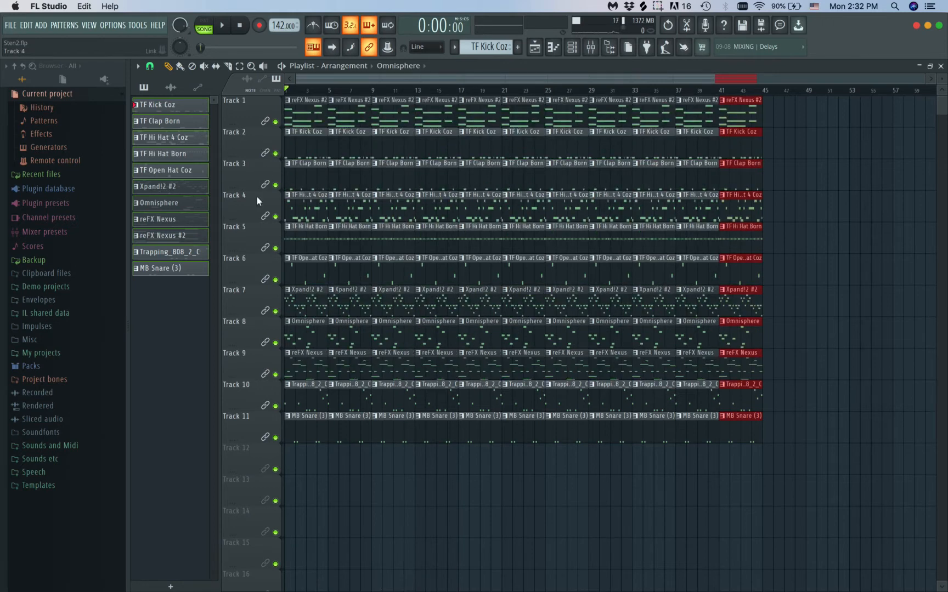
{"action": "left_click_drag", "start_coordinate": [253, 294], "coordinate": [254, 142]}
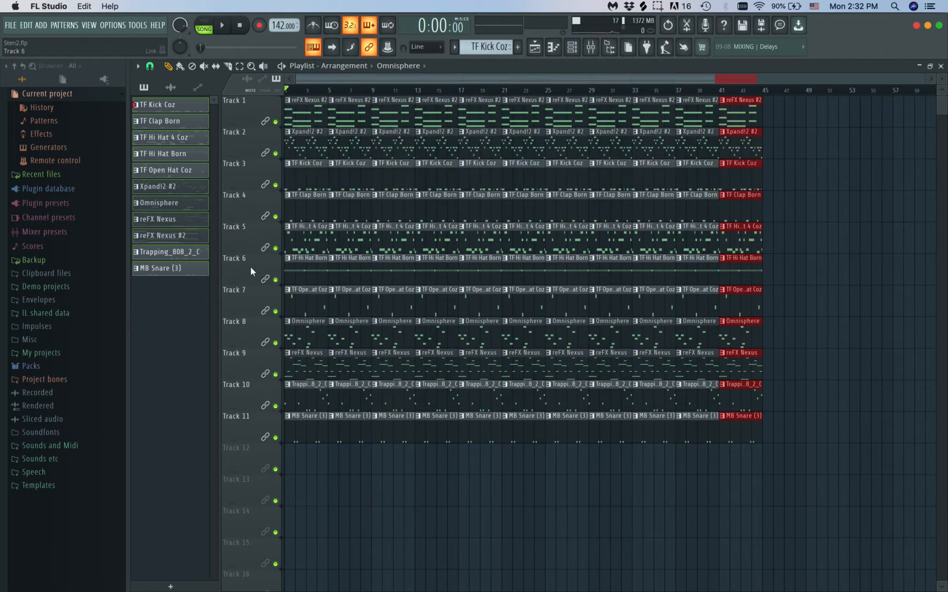
{"action": "left_click_drag", "start_coordinate": [252, 330], "coordinate": [251, 173]}
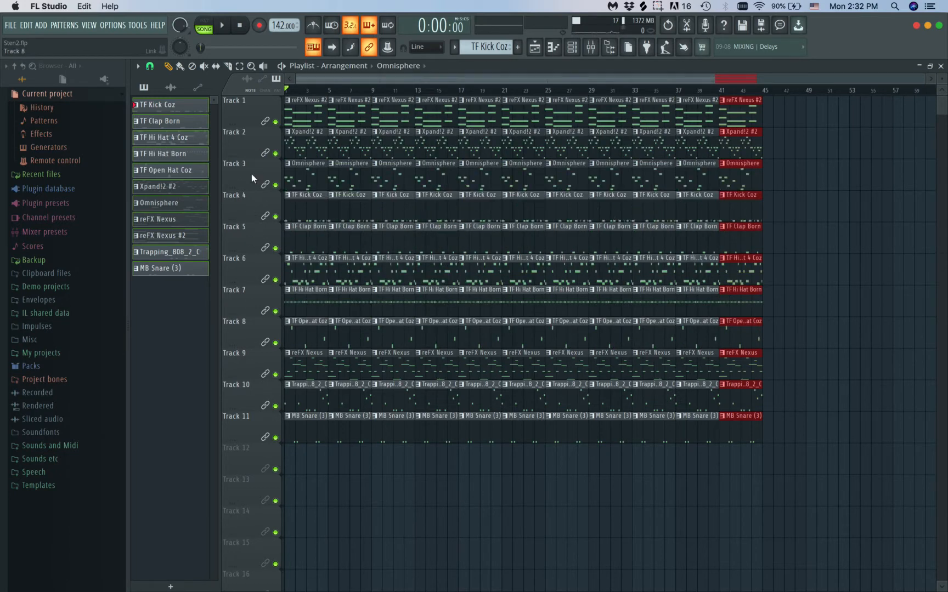
{"action": "left_click_drag", "start_coordinate": [254, 359], "coordinate": [254, 206]}
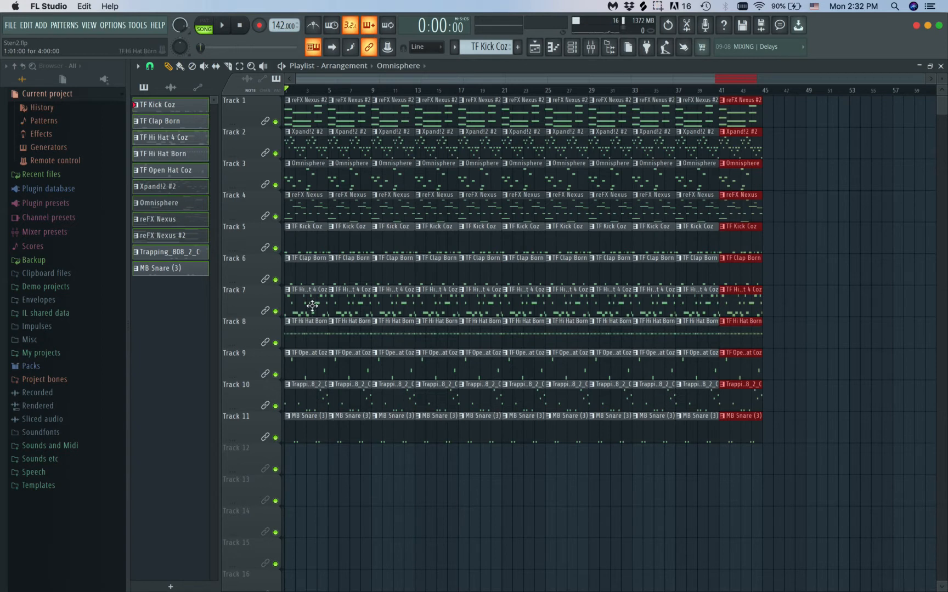
Delete the clips on Tracks 5 to 11 in bars 1–4 and on Tracks 9 to 11 in bars 5–8
{"action": "left_click_drag", "start_coordinate": [309, 245], "coordinate": [309, 536]}
{"action": "key", "text": "space"}
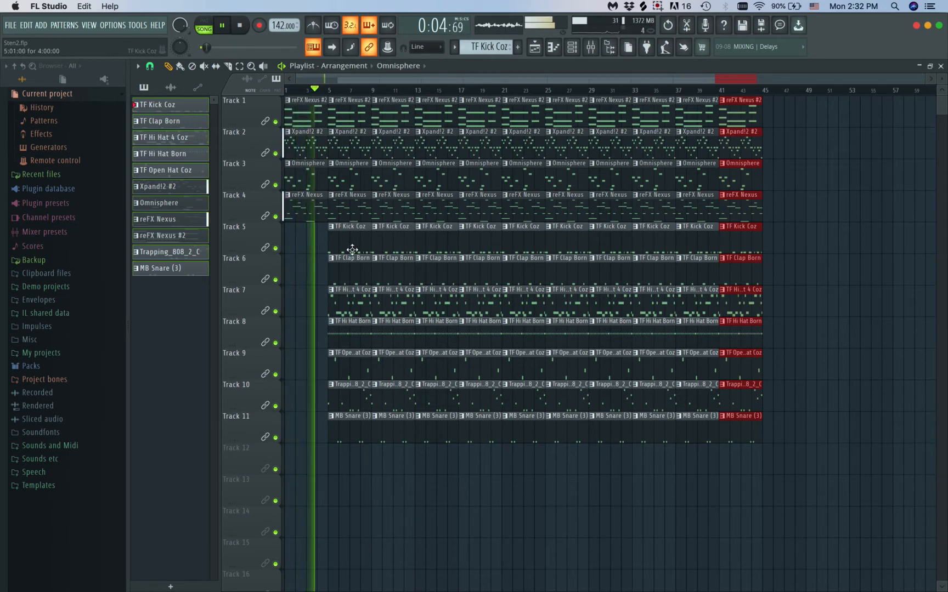
{"action": "left_click_drag", "start_coordinate": [349, 360], "coordinate": [346, 585]}
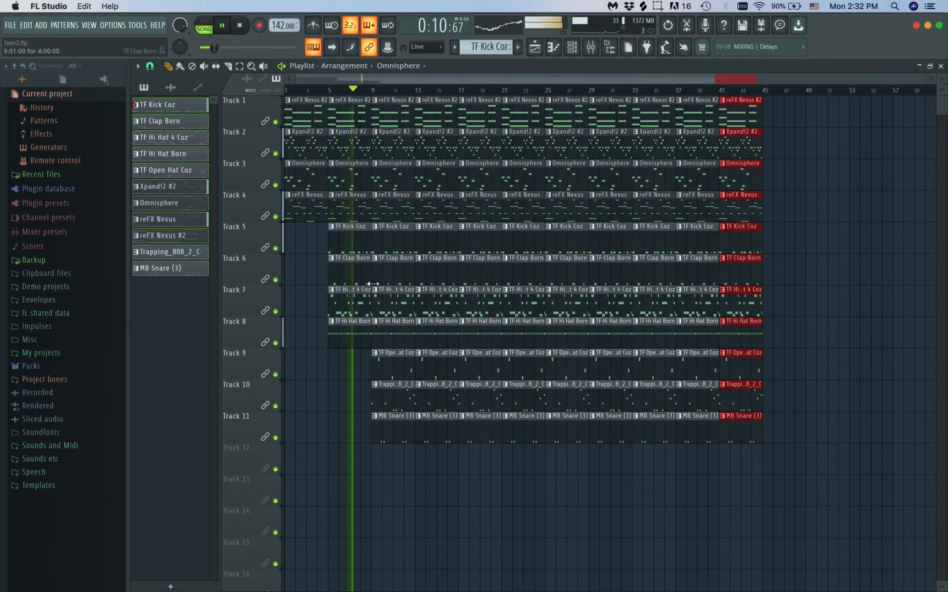
Widen the mixer during playback and set the Insert 21 volume to about 83% (-3.9 dB)
{"action": "left_click", "coordinate": [591, 54]}
{"action": "left_click_drag", "start_coordinate": [772, 241], "coordinate": [713, 245]}
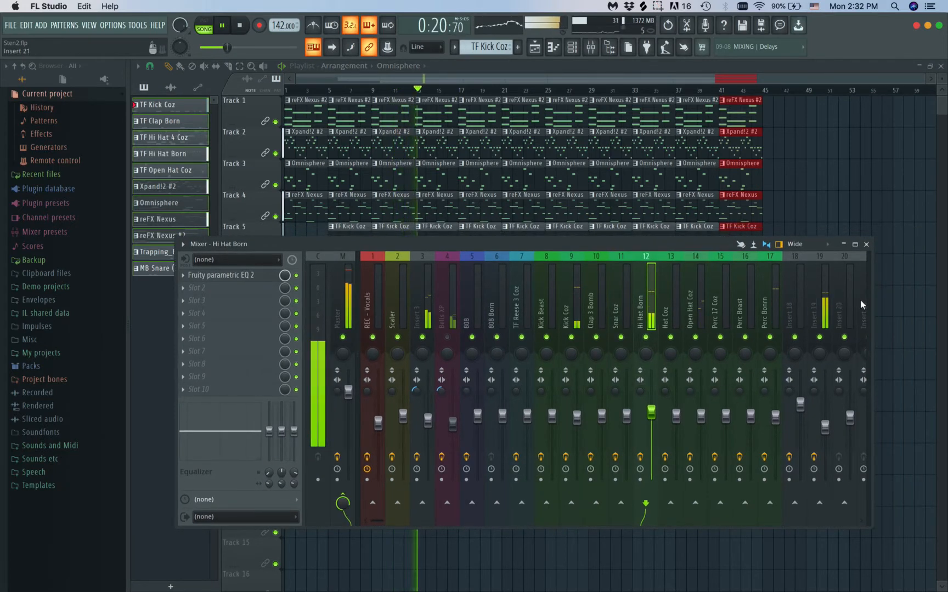
{"action": "left_click_drag", "start_coordinate": [872, 299], "coordinate": [945, 297]}
{"action": "left_click_drag", "start_coordinate": [875, 397], "coordinate": [875, 406]}
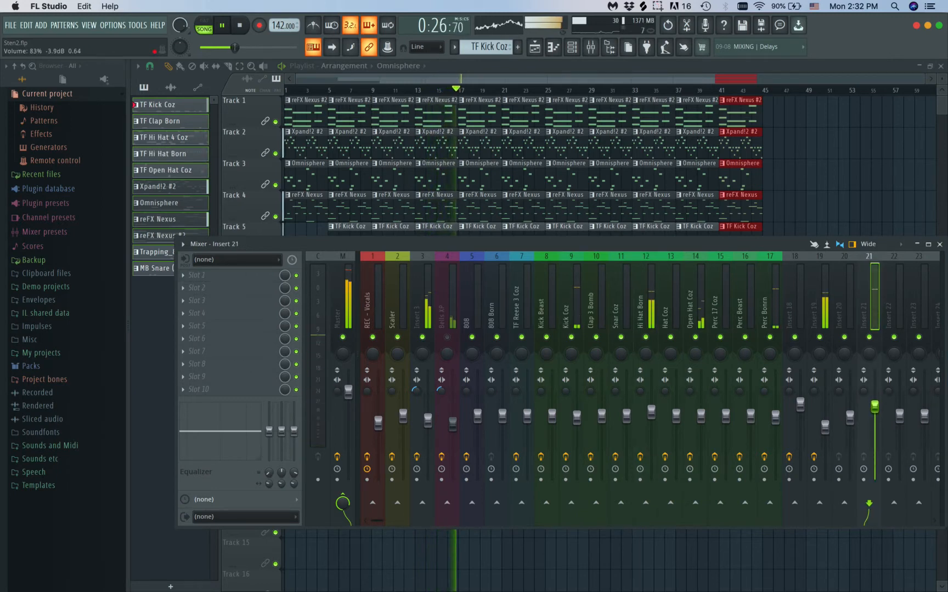
{"action": "key", "text": "F9"}
{"action": "key", "text": "space"}
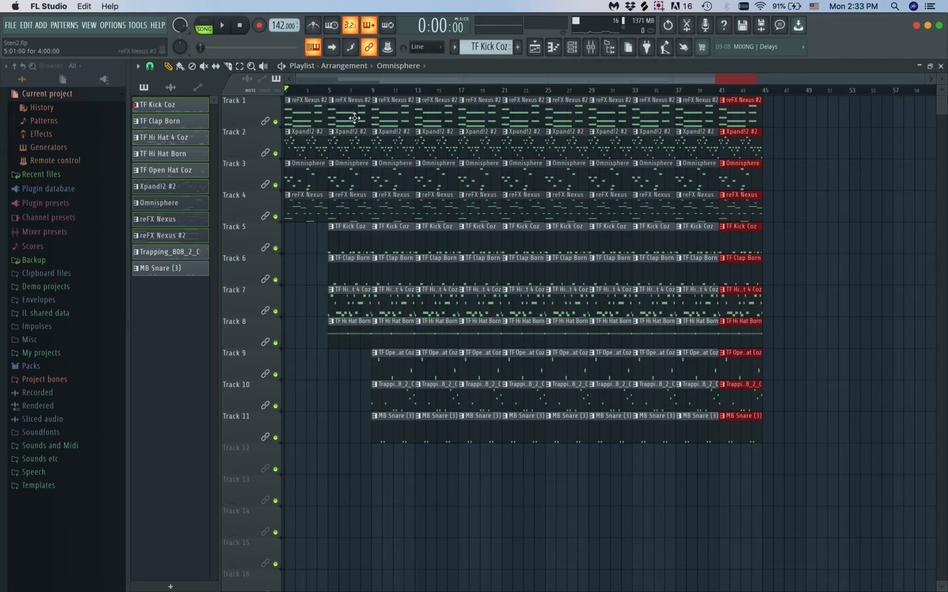
Delete the remaining clips on Tracks 1 to 8 in bars 5–8
{"action": "left_click_drag", "start_coordinate": [355, 145], "coordinate": [360, 500]}
{"action": "scroll", "coordinate": [368, 490], "scroll_direction": "down", "scroll_amount": 5}
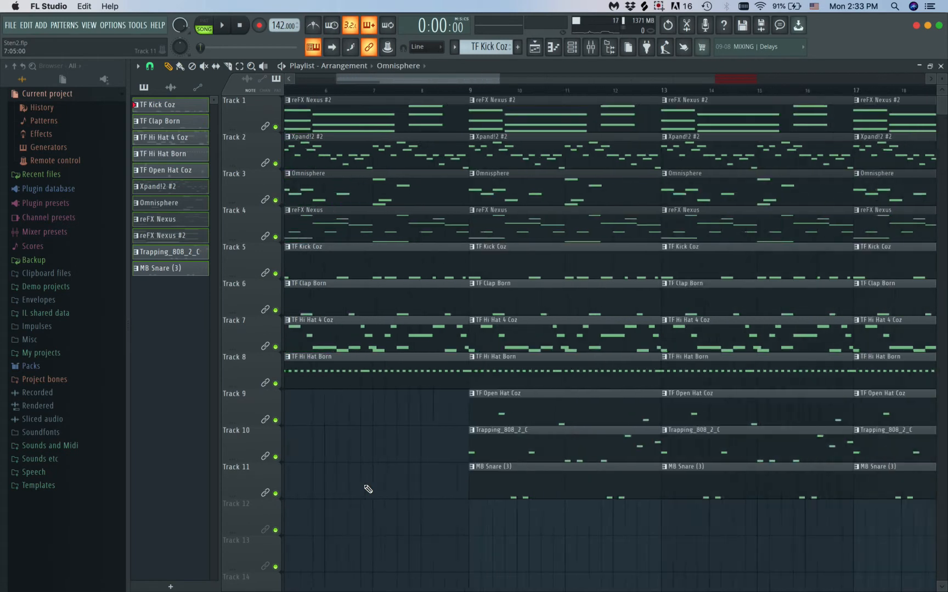
{"action": "scroll", "coordinate": [368, 489], "scroll_direction": "down", "scroll_amount": 6}
{"action": "left_click_drag", "start_coordinate": [351, 374], "coordinate": [356, 186]}
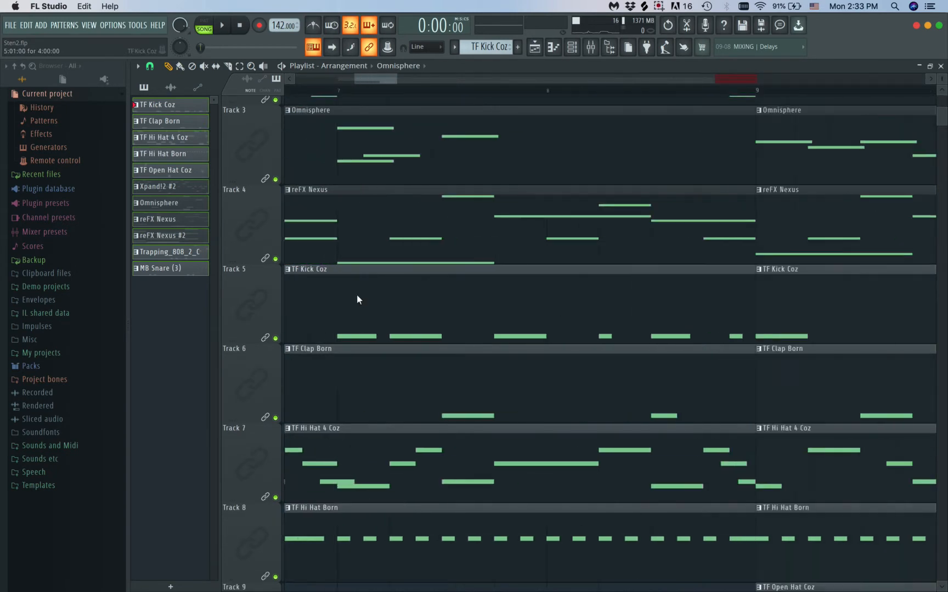
{"action": "scroll", "coordinate": [357, 298], "scroll_direction": "down", "scroll_amount": 6}
{"action": "scroll", "coordinate": [357, 299], "scroll_direction": "down", "scroll_amount": 2}
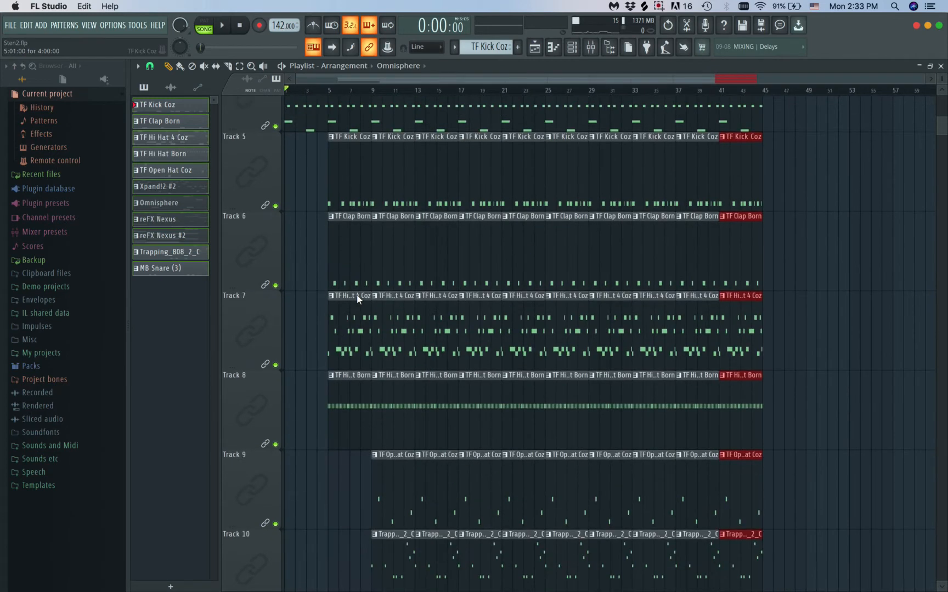
{"action": "scroll", "coordinate": [357, 299], "scroll_direction": "down", "scroll_amount": 10}
{"action": "right_click", "coordinate": [343, 103]}
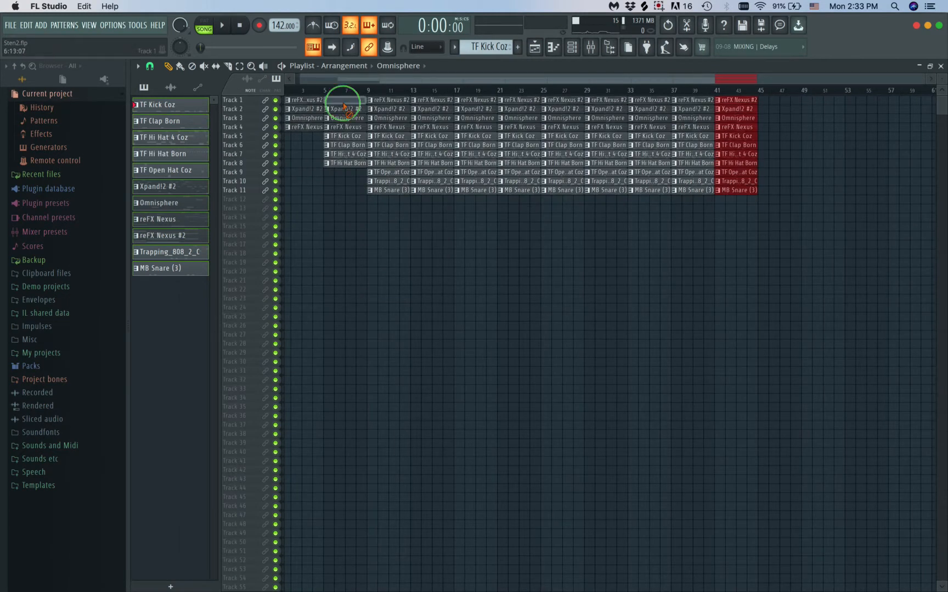
{"action": "left_click_drag", "start_coordinate": [343, 104], "coordinate": [343, 197]}
Move all clips from bar 9 onward earlier in the playlist so they start at bar 5
{"action": "left_click_drag", "start_coordinate": [777, 100], "coordinate": [355, 246]}
{"action": "left_click_drag", "start_coordinate": [391, 100], "coordinate": [349, 98]}
{"action": "scroll", "coordinate": [421, 345], "scroll_direction": "up", "scroll_amount": 2}
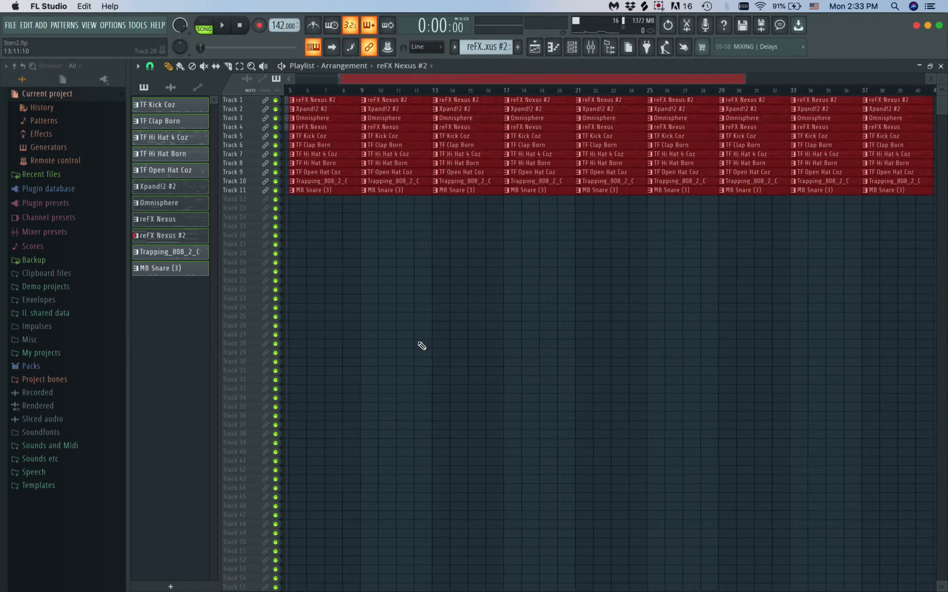
{"action": "scroll", "coordinate": [421, 345], "scroll_direction": "up", "scroll_amount": 4}
{"action": "scroll", "coordinate": [421, 346], "scroll_direction": "up", "scroll_amount": 5}
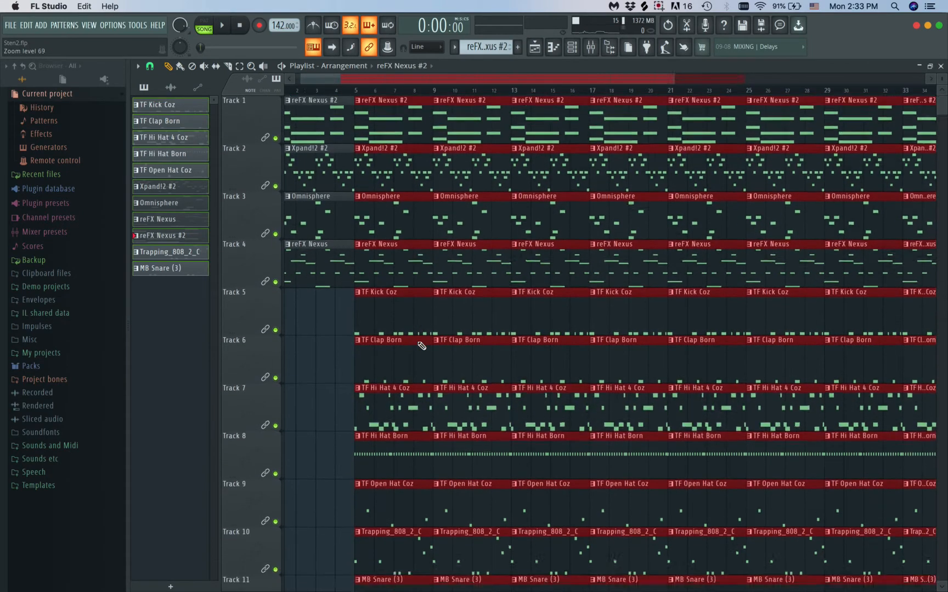
{"action": "scroll", "coordinate": [422, 345], "scroll_direction": "down", "scroll_amount": 2}
{"action": "scroll", "coordinate": [421, 345], "scroll_direction": "down", "scroll_amount": 3}
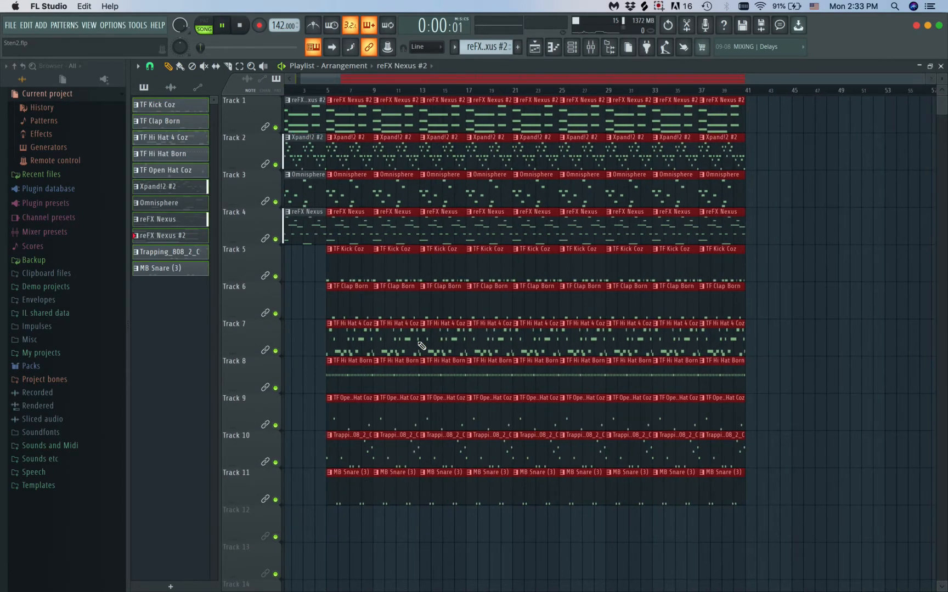
Play the arrangement, clear the clip selection, and lower the Bells XP mixer volume slightly
{"action": "key", "text": "space"}
{"action": "right_click", "coordinate": [779, 189]}
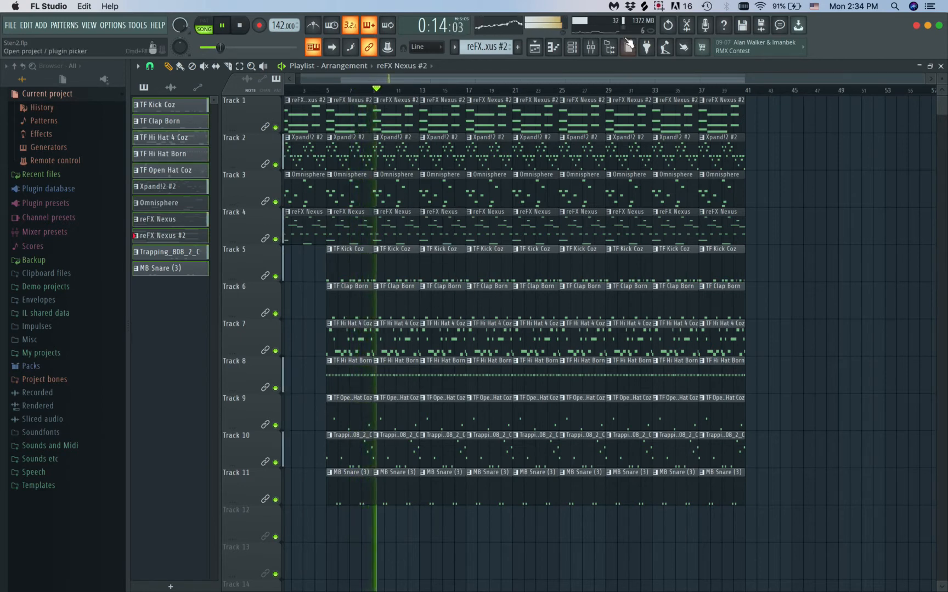
{"action": "left_click", "coordinate": [591, 47]}
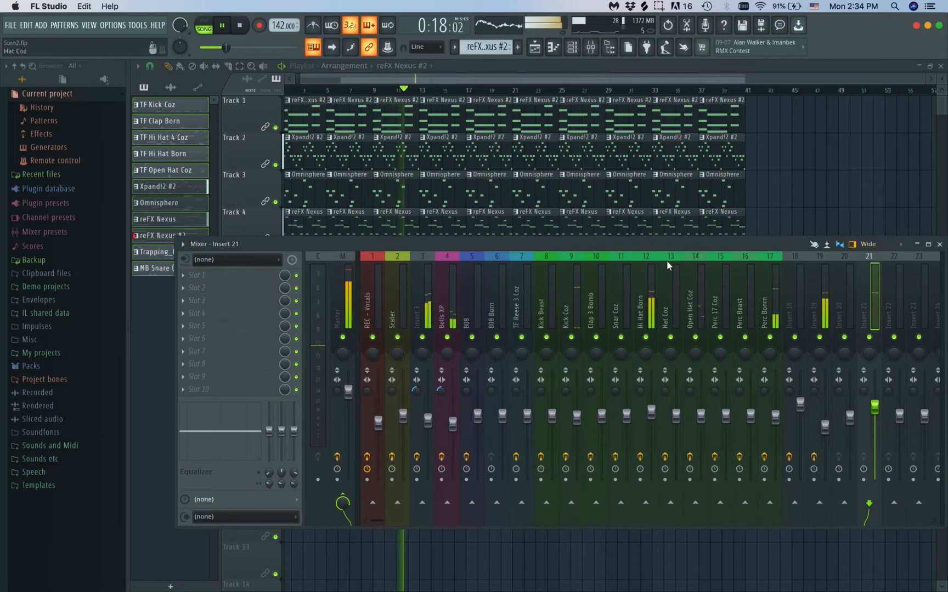
{"action": "left_click", "coordinate": [452, 425]}
{"action": "left_click_drag", "start_coordinate": [453, 427], "coordinate": [453, 429]}
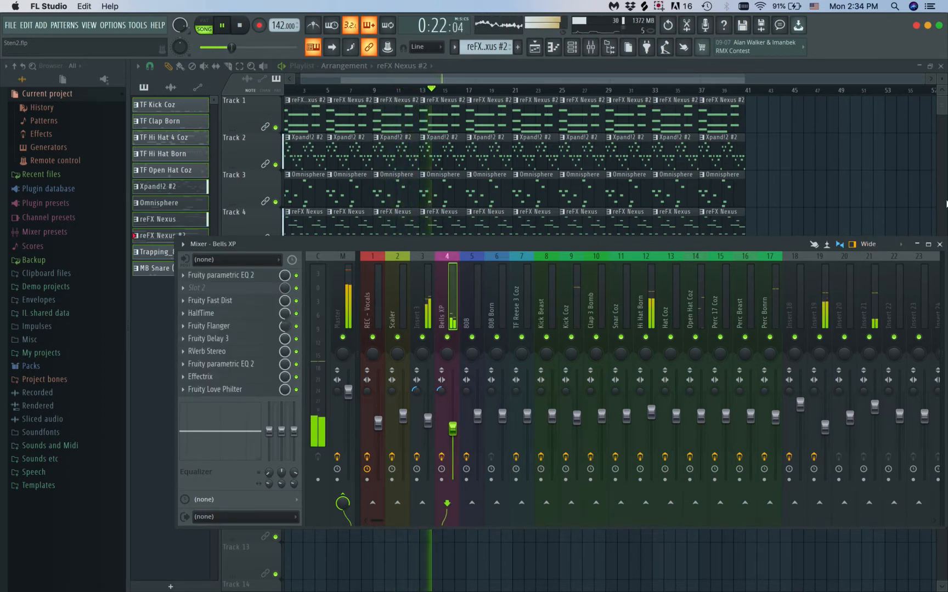
{"action": "left_click", "coordinate": [939, 245]}
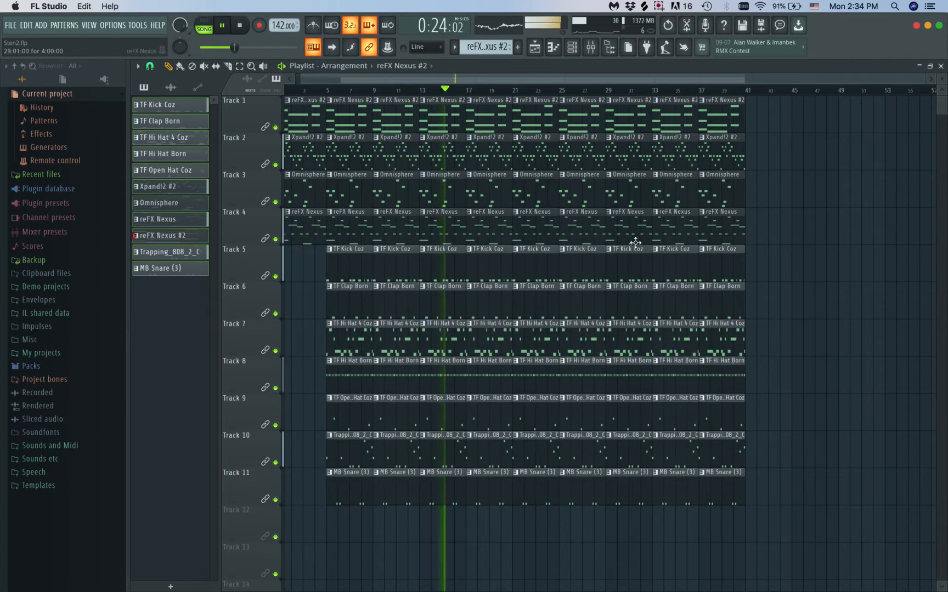
{"action": "key", "text": "space"}
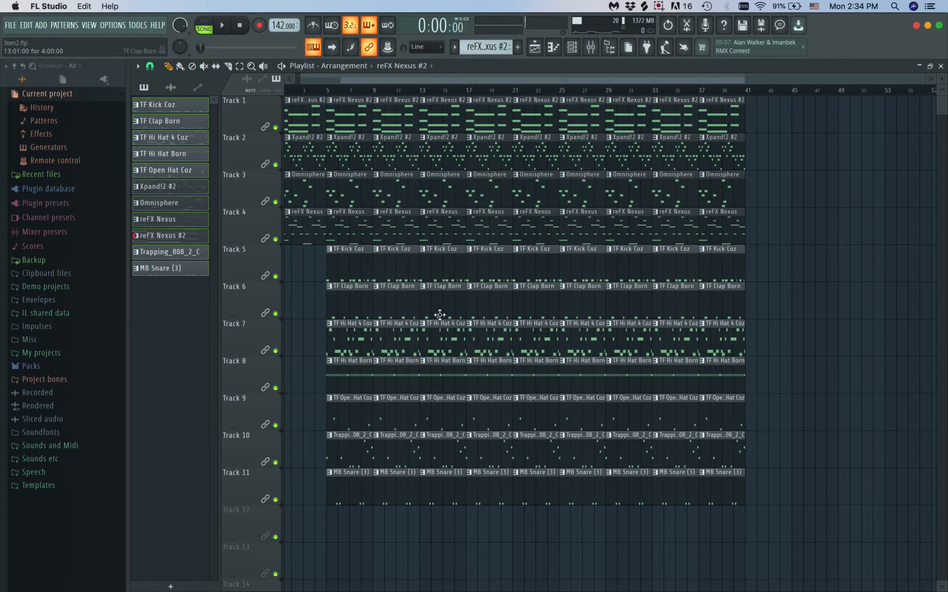
Delete the first Xpand!2 #2 clip in bars 1–4 of Track 2 and replay the arrangement from the start
{"action": "left_click", "coordinate": [314, 90]}
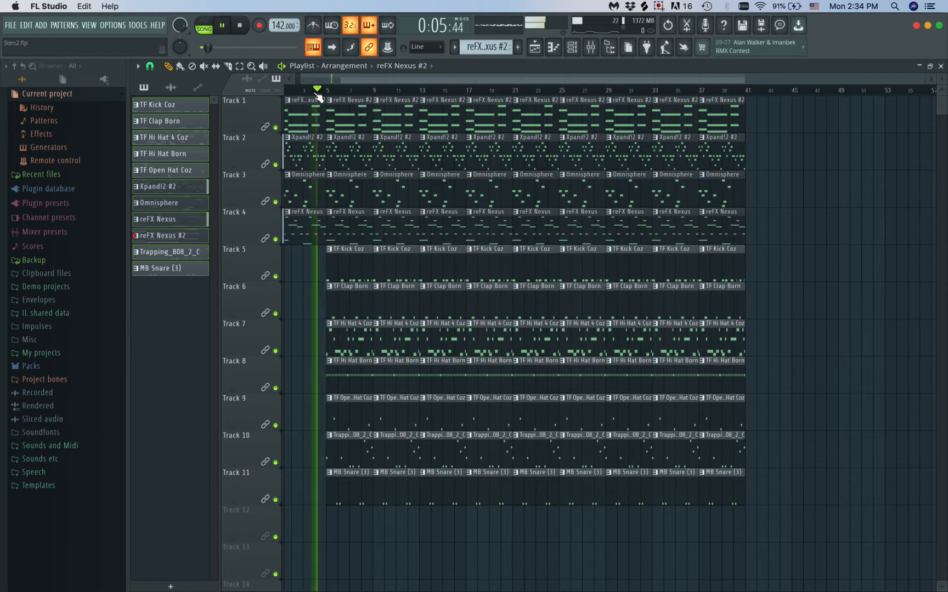
{"action": "right_click", "coordinate": [307, 154]}
{"action": "key", "text": "space"}
{"action": "left_click_drag", "start_coordinate": [316, 90], "coordinate": [169, 80]}
{"action": "key", "text": "space"}
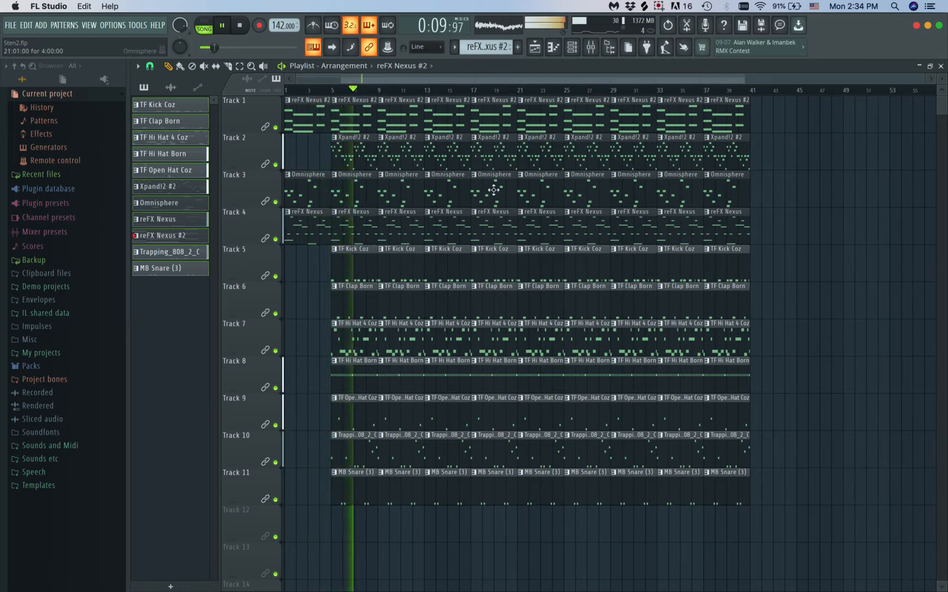
Lower the volume of the Perc Bonrn mixer track slightly during playback
{"action": "left_click", "coordinate": [590, 48]}
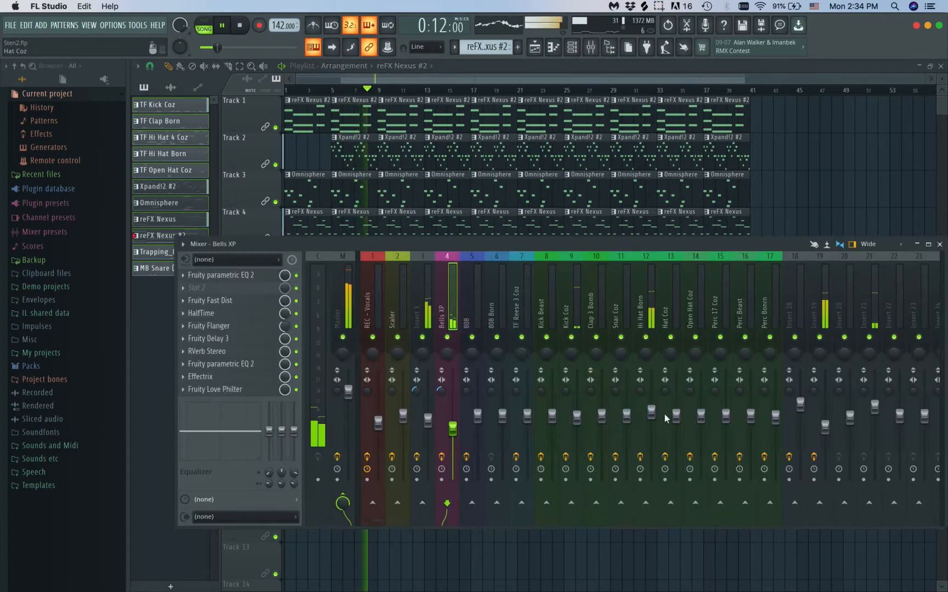
{"action": "left_click_drag", "start_coordinate": [775, 415], "coordinate": [775, 423]}
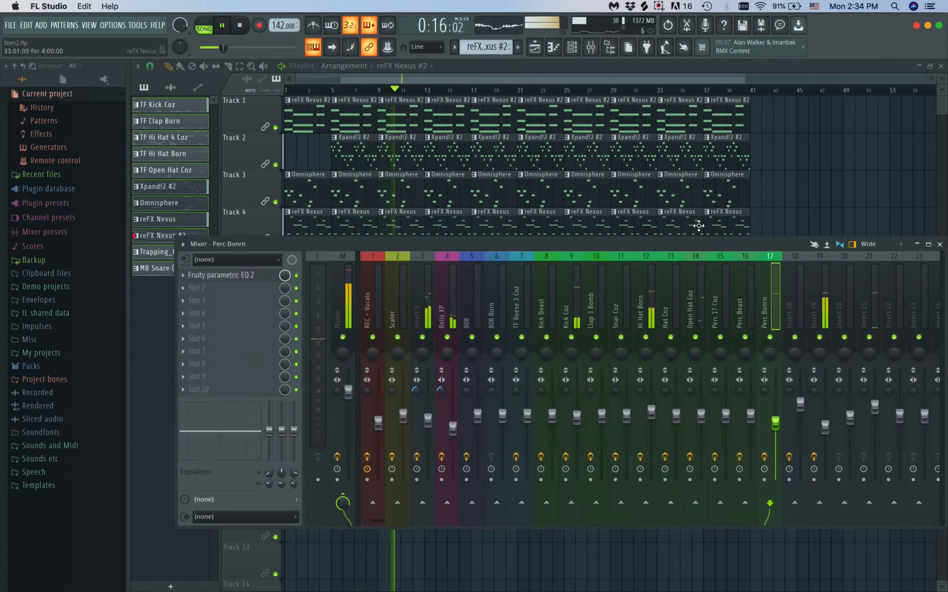
Close the mixer, stop playback and delete the Xpand!2 #2 clips in bars 13–32 of Track 2
{"action": "left_click", "coordinate": [347, 256]}
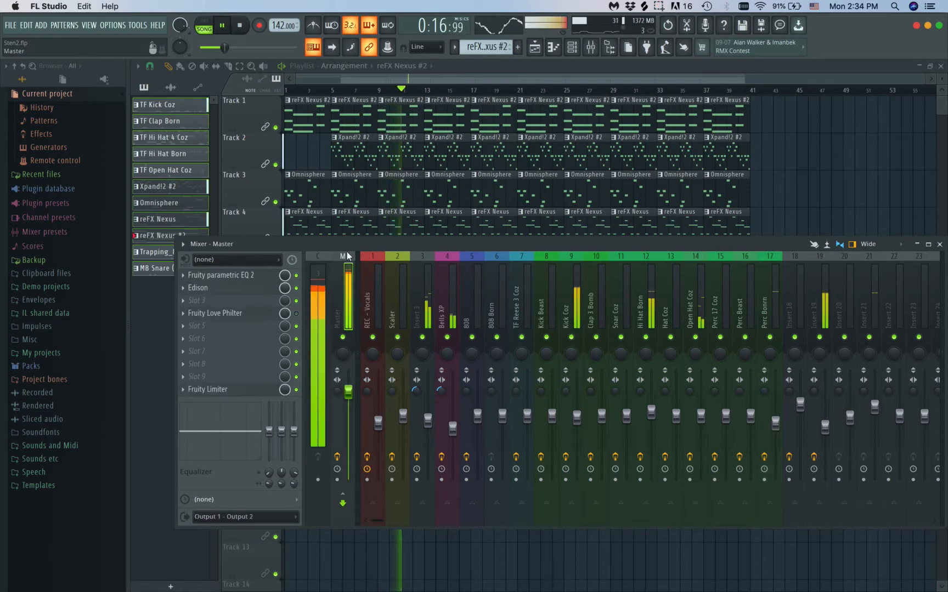
{"action": "left_click", "coordinate": [939, 244]}
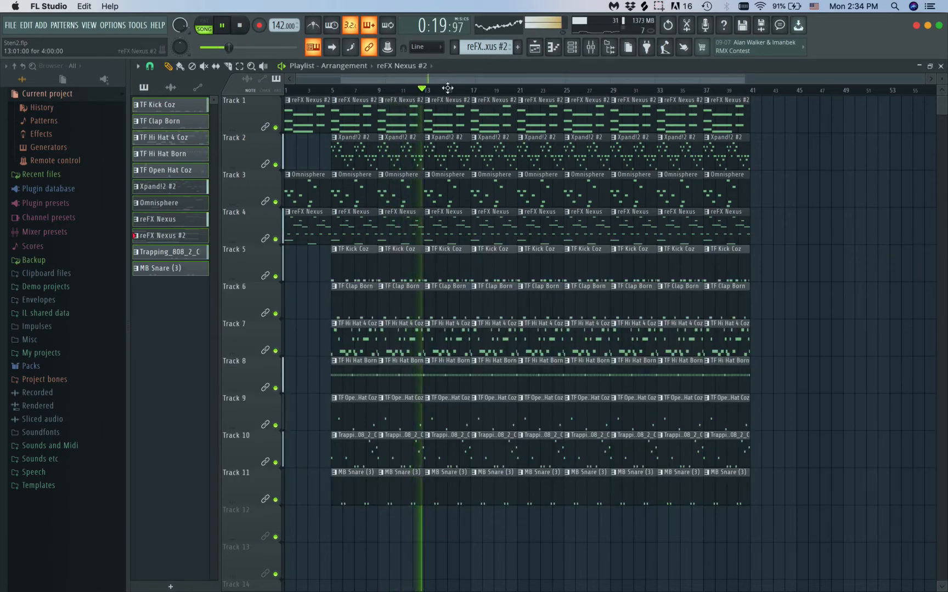
{"action": "right_click", "coordinate": [452, 152]}
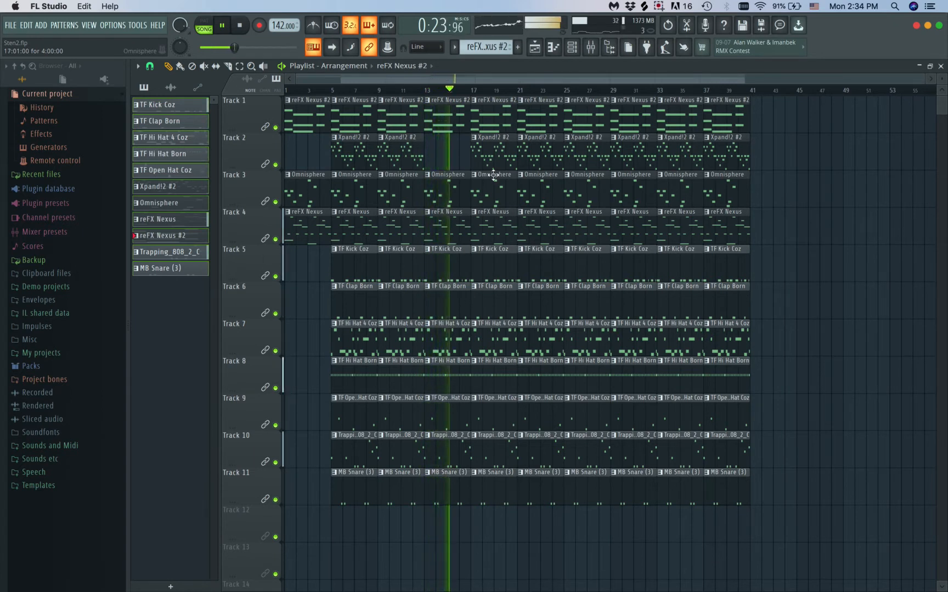
{"action": "key", "text": "space"}
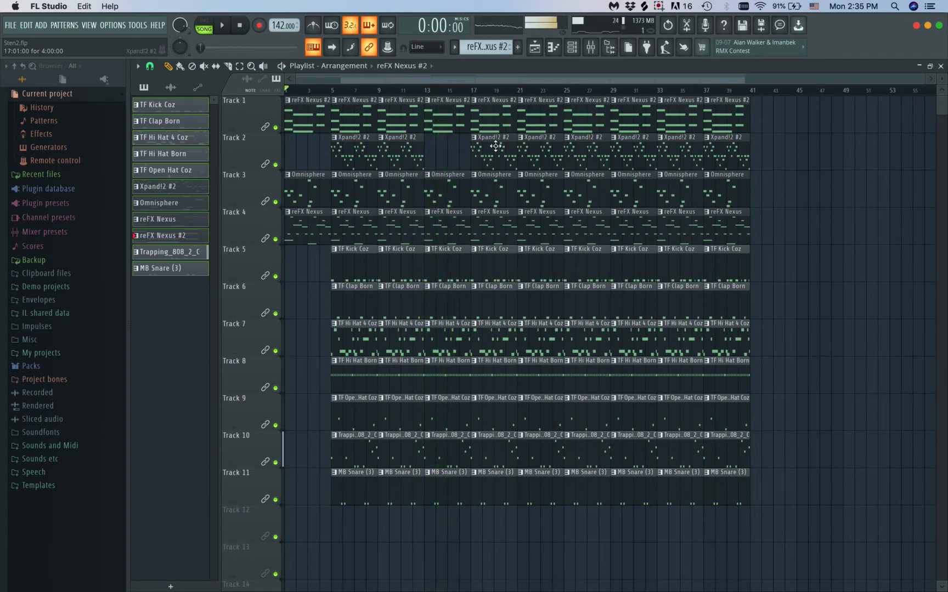
{"action": "right_click", "coordinate": [495, 146]}
{"action": "right_click", "coordinate": [529, 148]}
{"action": "right_click", "coordinate": [582, 152]}
{"action": "right_click", "coordinate": [622, 160]}
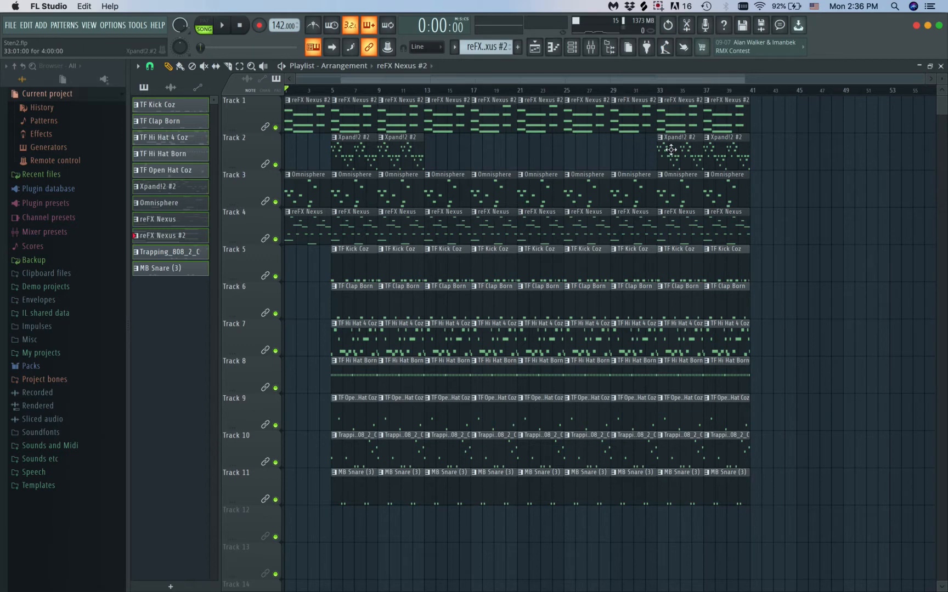
Select the clips in bars 33–40 on all tracks and duplicate them into bars 41–48
{"action": "left_click_drag", "start_coordinate": [777, 97], "coordinate": [666, 518]}
{"action": "key", "text": "ctrl+b"}
{"action": "scroll", "coordinate": [799, 515], "scroll_direction": "down", "scroll_amount": 1}
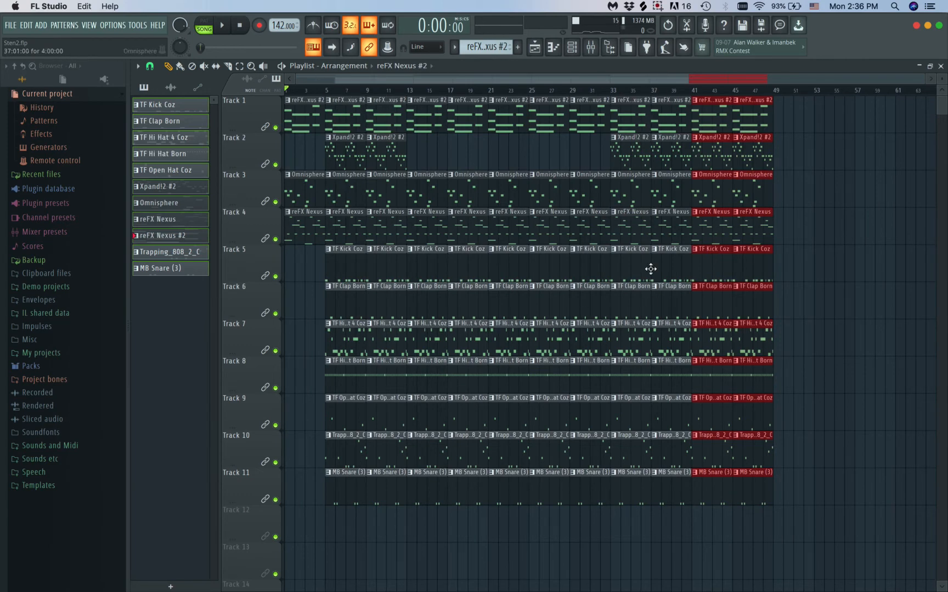
Duplicate all clips from bar 13 to bar 48 and place the copy directly after, starting at bar 49
{"action": "left_click_drag", "start_coordinate": [794, 127], "coordinate": [418, 538]}
{"action": "key", "text": "super+b"}
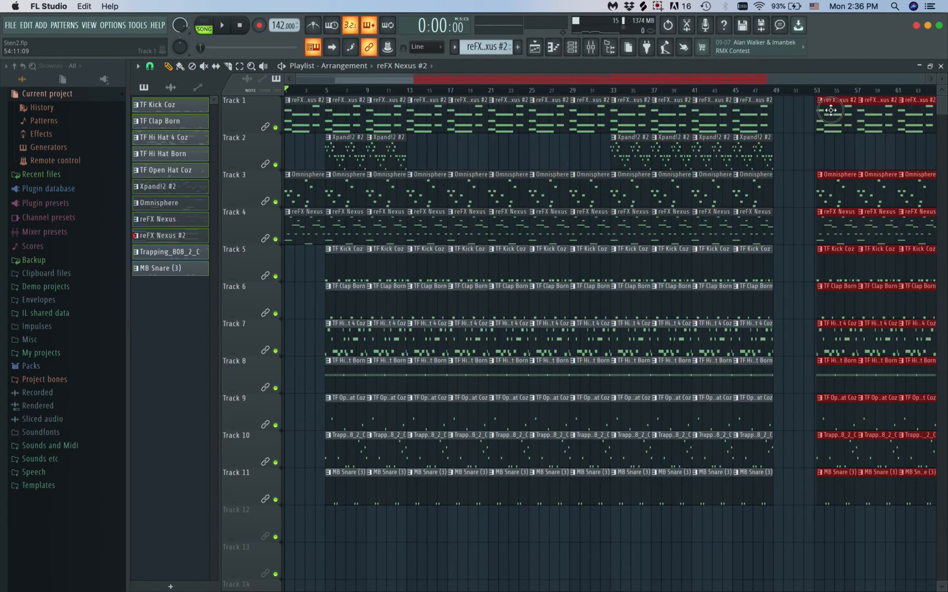
{"action": "scroll", "coordinate": [686, 268], "scroll_direction": "down", "scroll_amount": 2}
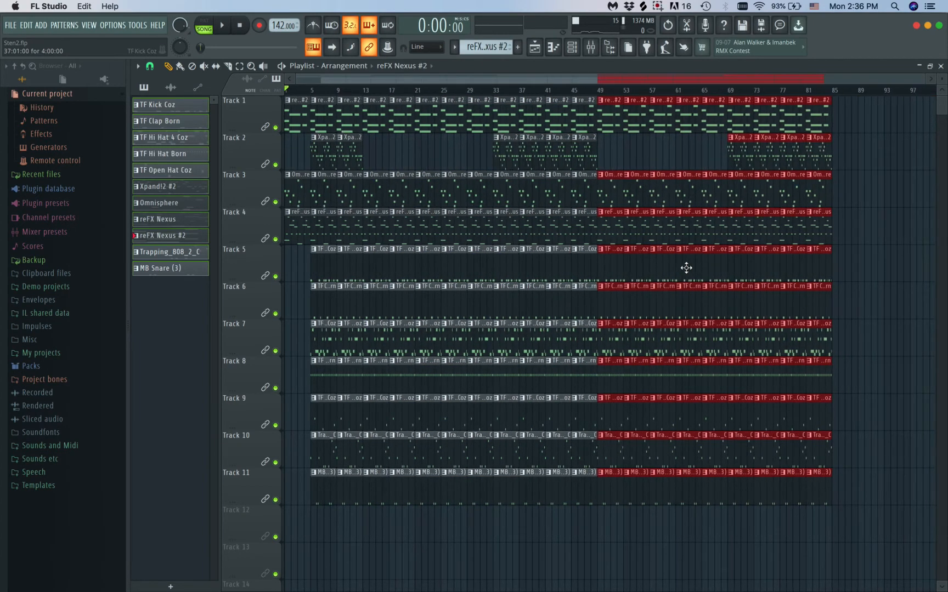
Copy the melodic intro clips of Tracks 1, 3 and 4 to the song's end, starting at bar 85
{"action": "left_click_drag", "start_coordinate": [307, 263], "coordinate": [846, 122]}
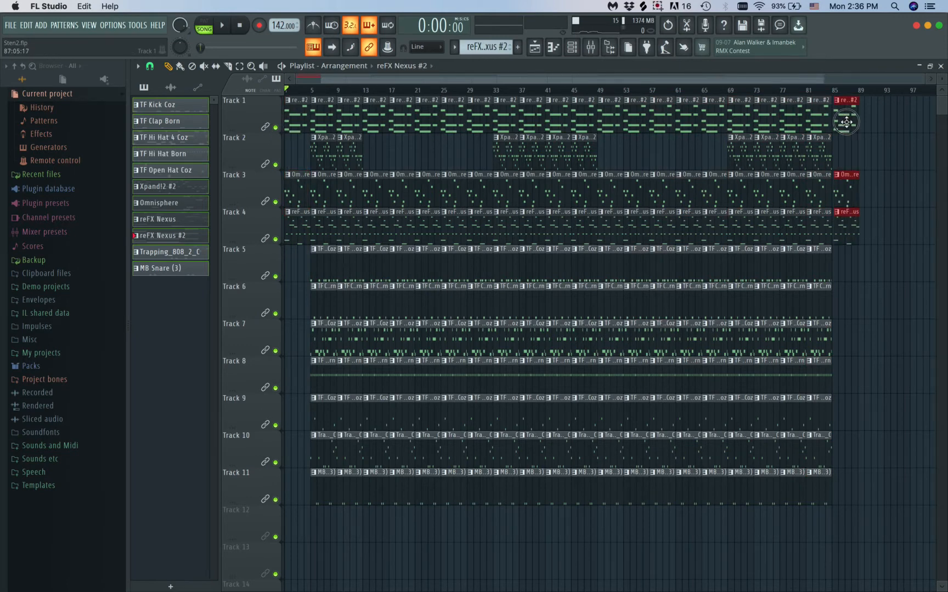
{"action": "scroll", "coordinate": [848, 119], "scroll_direction": "up", "scroll_amount": 3}
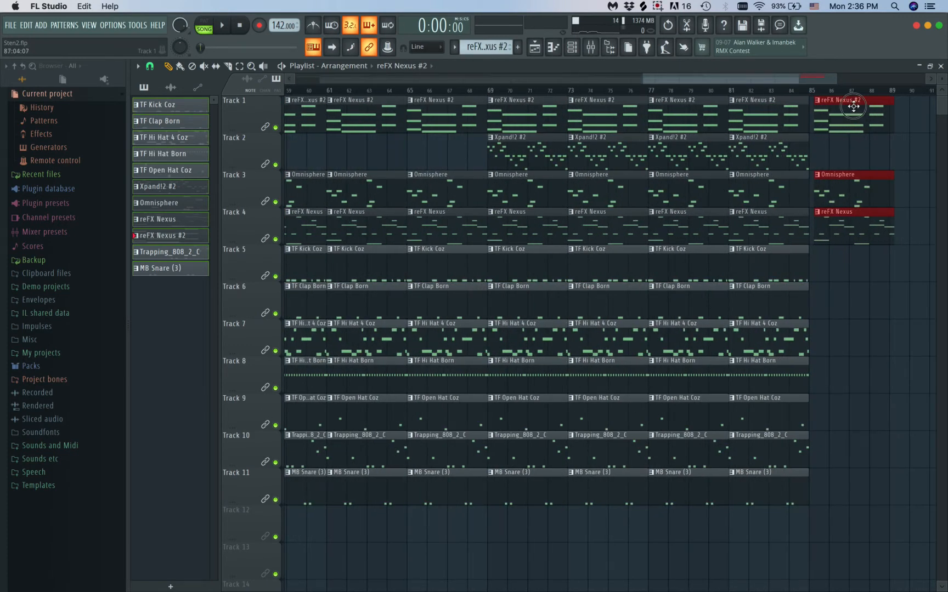
{"action": "scroll", "coordinate": [800, 214], "scroll_direction": "down", "scroll_amount": 3}
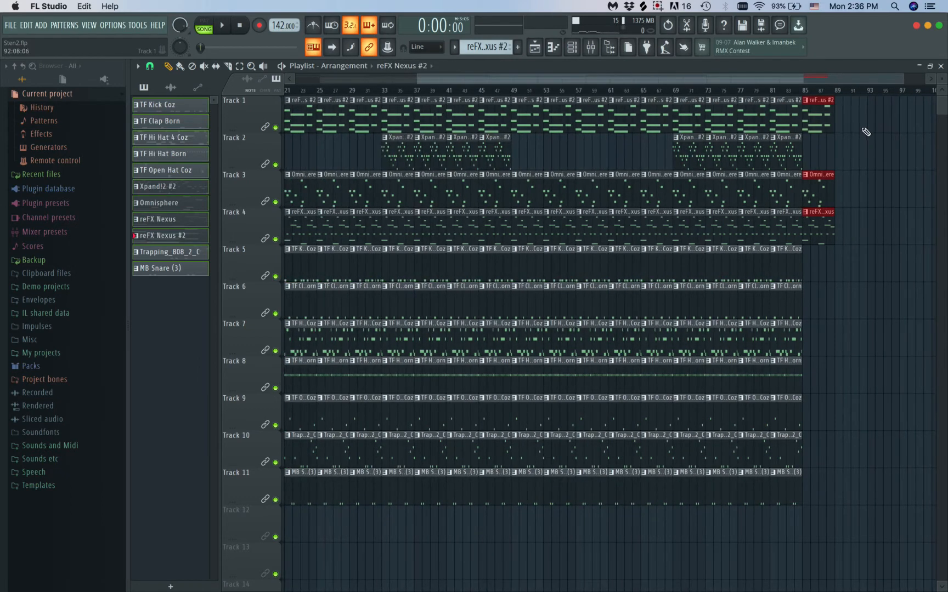
{"action": "left_click_drag", "start_coordinate": [827, 224], "coordinate": [821, 245]}
{"action": "key", "text": "super+v"}
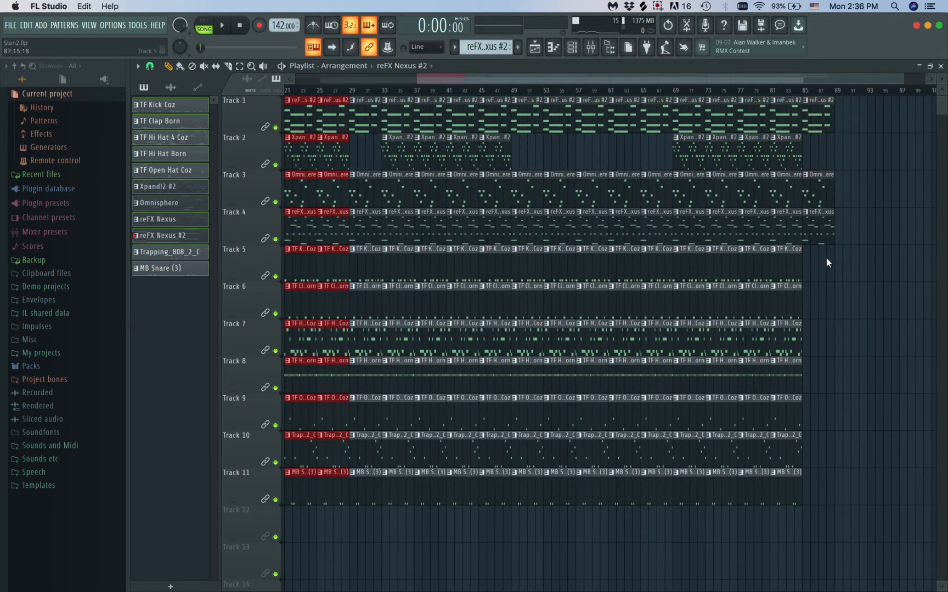
{"action": "key", "text": "super+z"}
Select the melodic outro clips in bars 85–88 and duplicate them into bars 89–92
{"action": "left_click_drag", "start_coordinate": [862, 114], "coordinate": [810, 251]}
{"action": "key", "text": "super+b"}
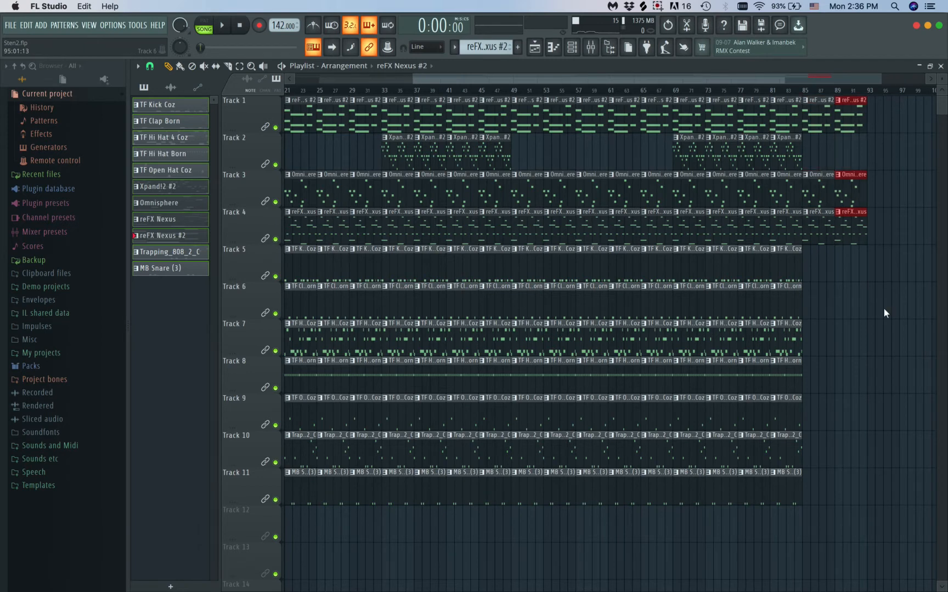
{"action": "scroll", "coordinate": [884, 308], "scroll_direction": "down", "scroll_amount": 1}
{"action": "scroll", "coordinate": [884, 308], "scroll_direction": "down", "scroll_amount": 3}
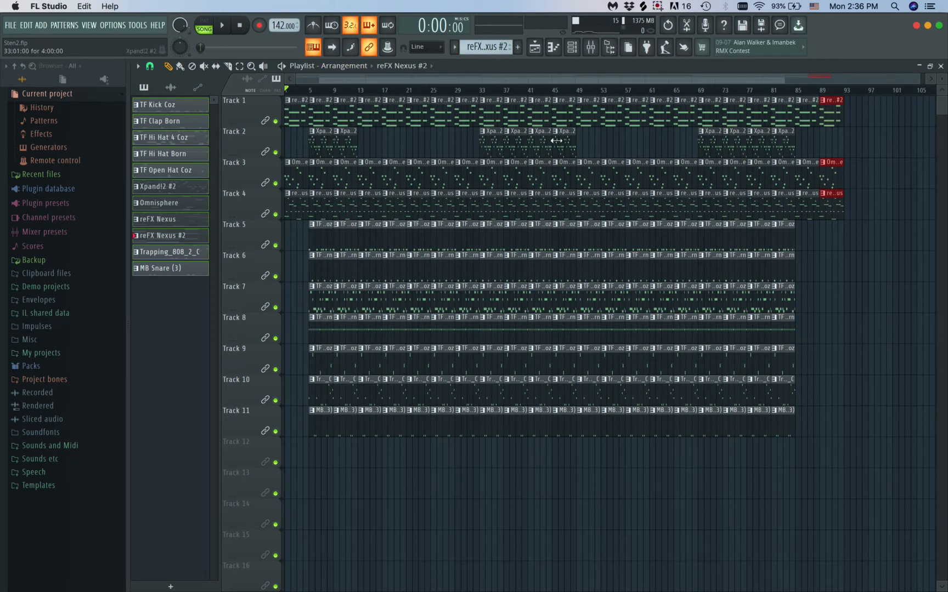
Play the arrangement and delete the TF Open Hat Coz and MB Snare (3) clips in bars 21–24, keeping the Trapping_808_2_C clip
{"action": "left_click", "coordinate": [306, 92]}
{"action": "key", "text": "space"}
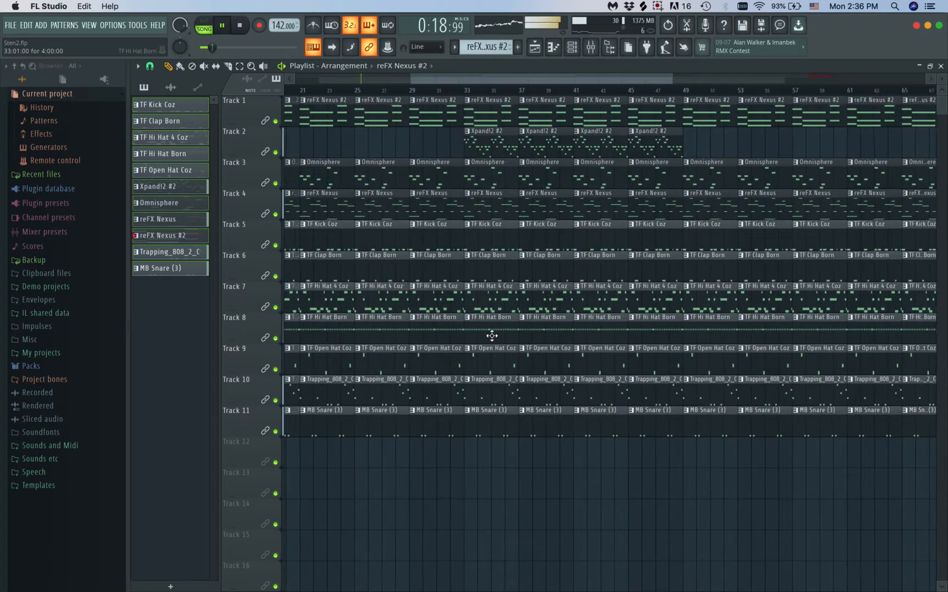
{"action": "scroll", "coordinate": [492, 336], "scroll_direction": "up", "scroll_amount": 3}
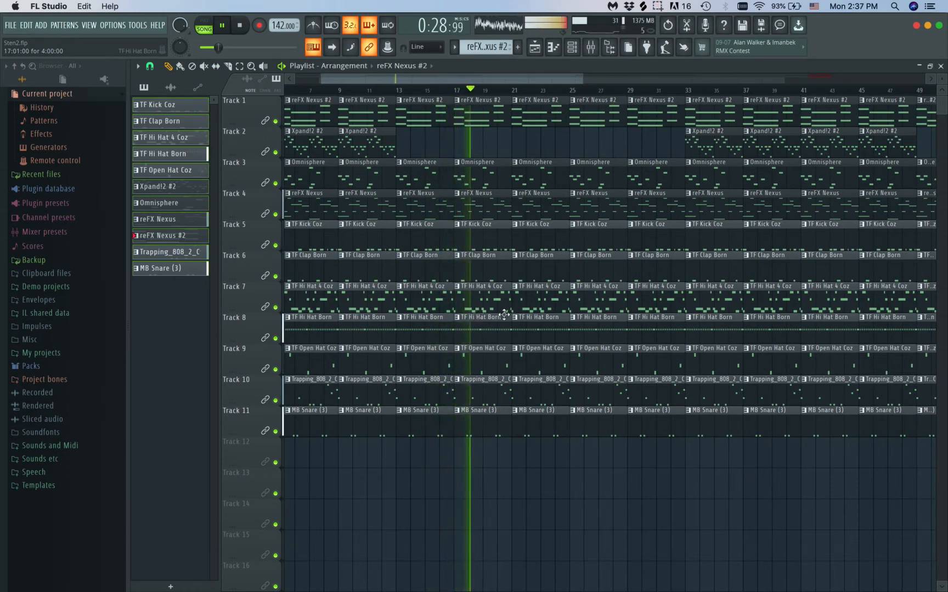
{"action": "right_click", "coordinate": [543, 367]}
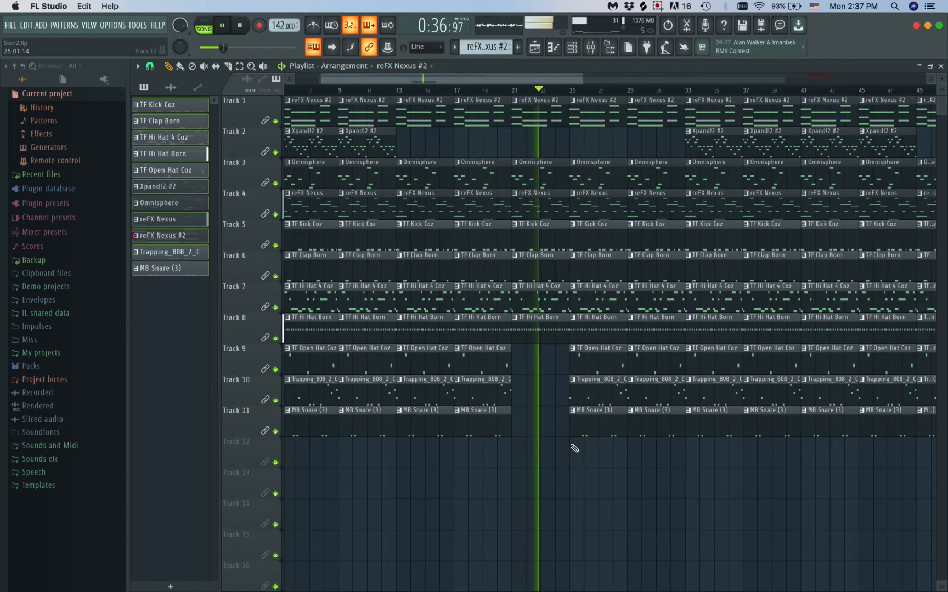
{"action": "key", "text": "super+z"}
{"action": "right_click", "coordinate": [539, 373]}
{"action": "right_click", "coordinate": [536, 432]}
Move the Trapping_808_2_C track up to Track 4, directly below Omnisphere, and stop playback
{"action": "left_click_drag", "start_coordinate": [261, 395], "coordinate": [262, 209]}
{"action": "key", "text": "space"}
{"action": "key", "text": "space"}
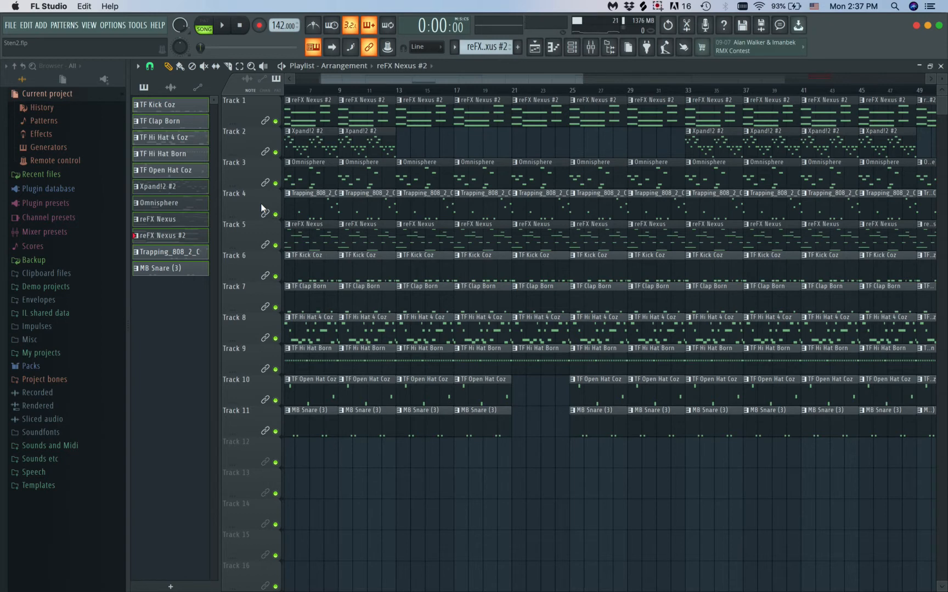
{"action": "scroll", "coordinate": [444, 318], "scroll_direction": "down", "scroll_amount": 2}
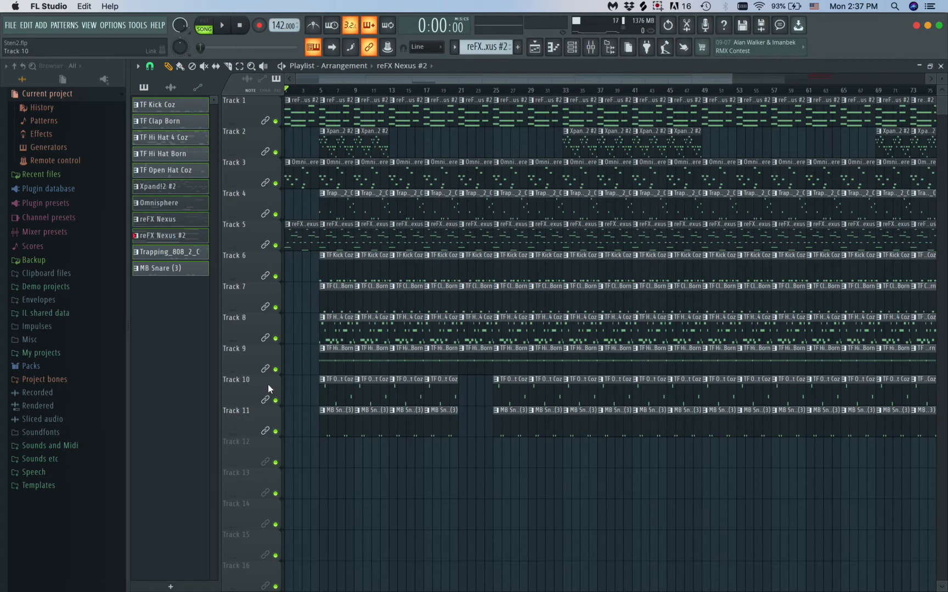
Move the TF Open Hat Coz track from Track 10 up to Track 4
{"action": "left_click_drag", "start_coordinate": [258, 385], "coordinate": [258, 327]}
{"action": "left_click_drag", "start_coordinate": [257, 266], "coordinate": [250, 204]}
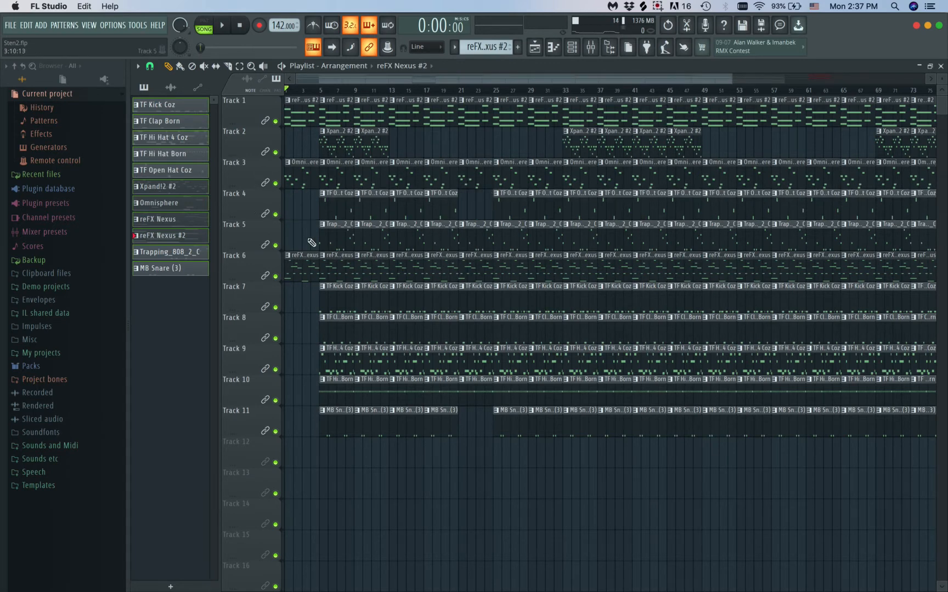
{"action": "scroll", "coordinate": [453, 223], "scroll_direction": "down", "scroll_amount": 2}
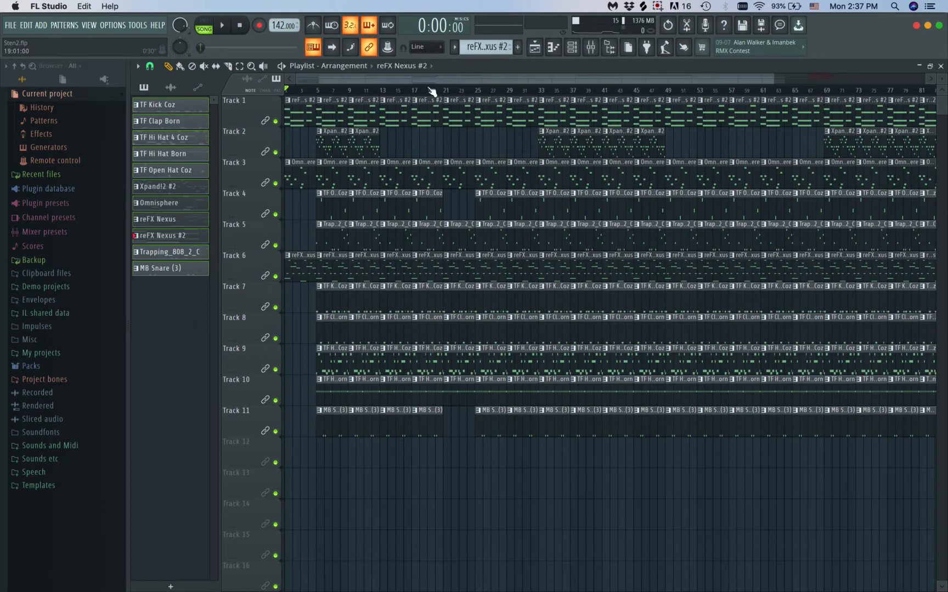
Play the section around bar 21 and move the TF Open Hat Coz track back down to Track 10
{"action": "key", "text": "space"}
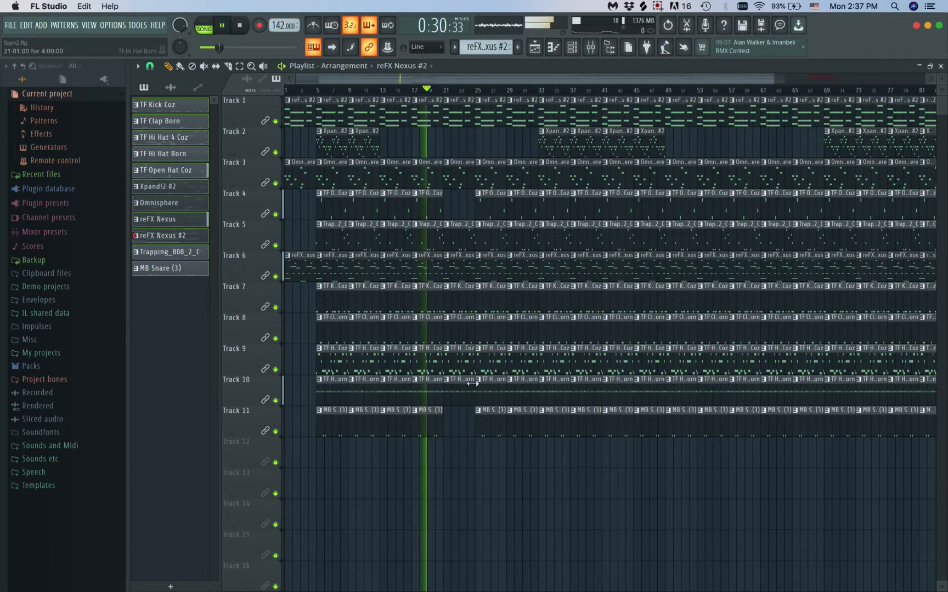
{"action": "scroll", "coordinate": [381, 219], "scroll_direction": "up", "scroll_amount": 2}
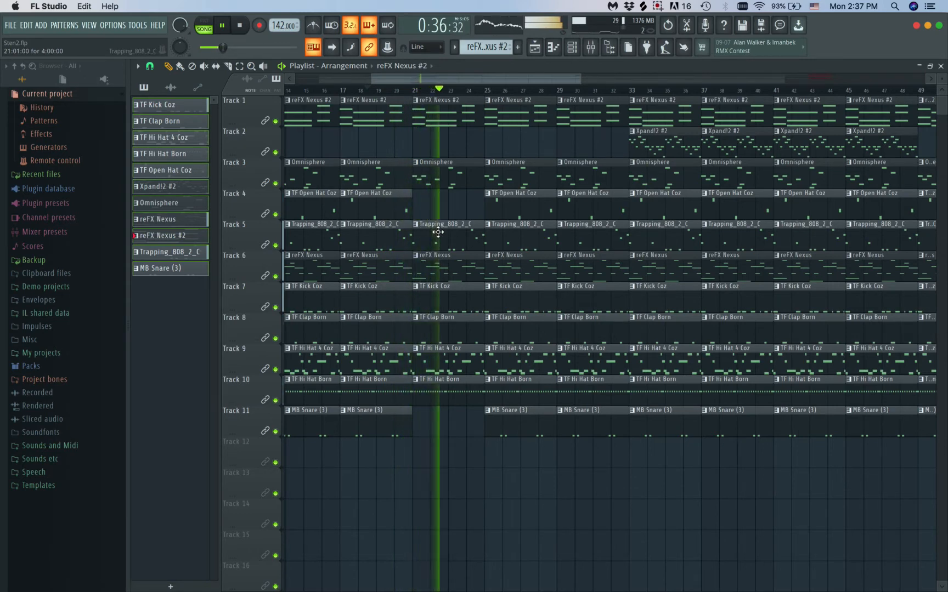
{"action": "scroll", "coordinate": [438, 231], "scroll_direction": "down", "scroll_amount": 1}
{"action": "left_click_drag", "start_coordinate": [256, 202], "coordinate": [256, 390]}
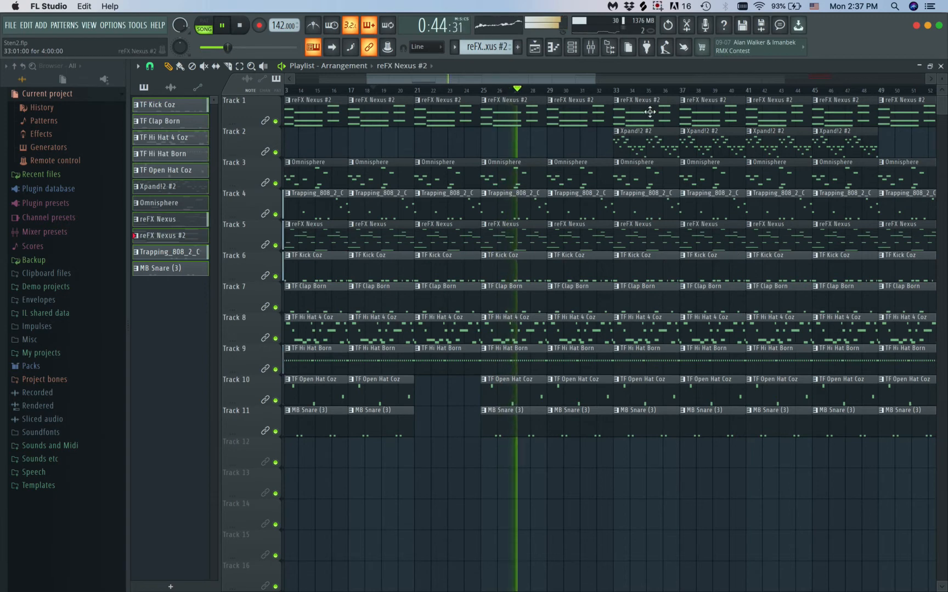
Delete the two Xpand!2 #2 clips in bars 33–40 of Track 2 during playback
{"action": "scroll", "coordinate": [629, 275], "scroll_direction": "down", "scroll_amount": 3}
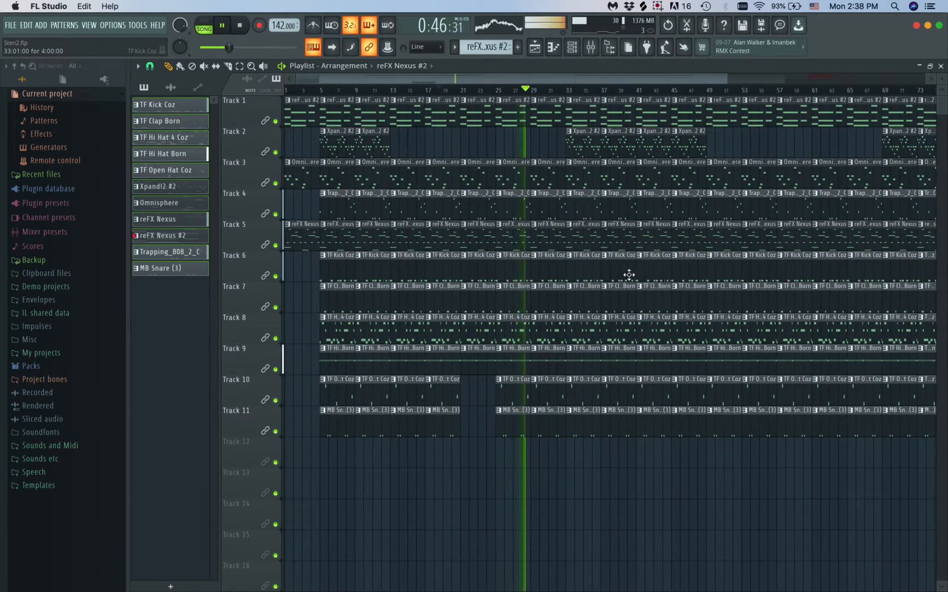
{"action": "scroll", "coordinate": [629, 275], "scroll_direction": "down", "scroll_amount": 2}
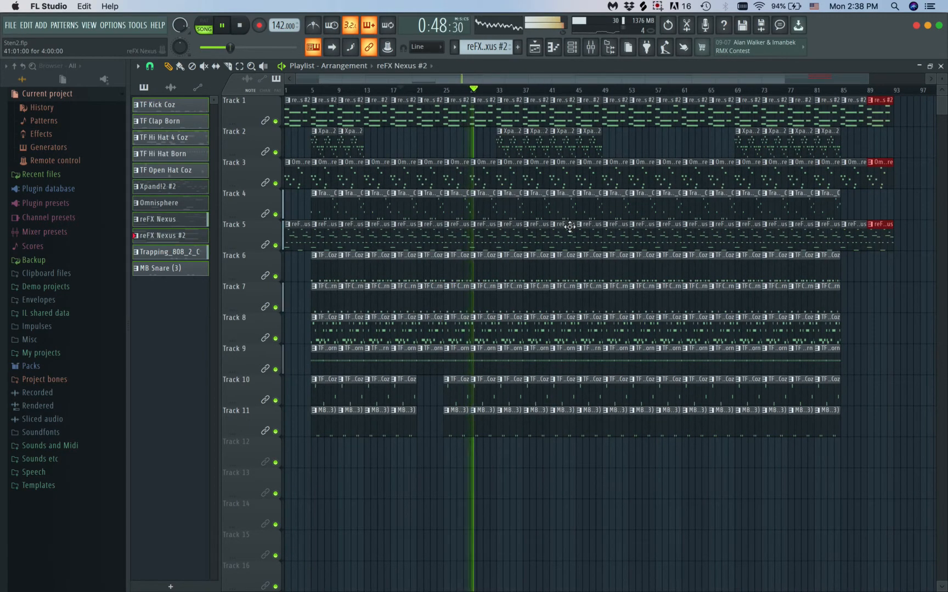
{"action": "scroll", "coordinate": [573, 210], "scroll_direction": "up", "scroll_amount": 3}
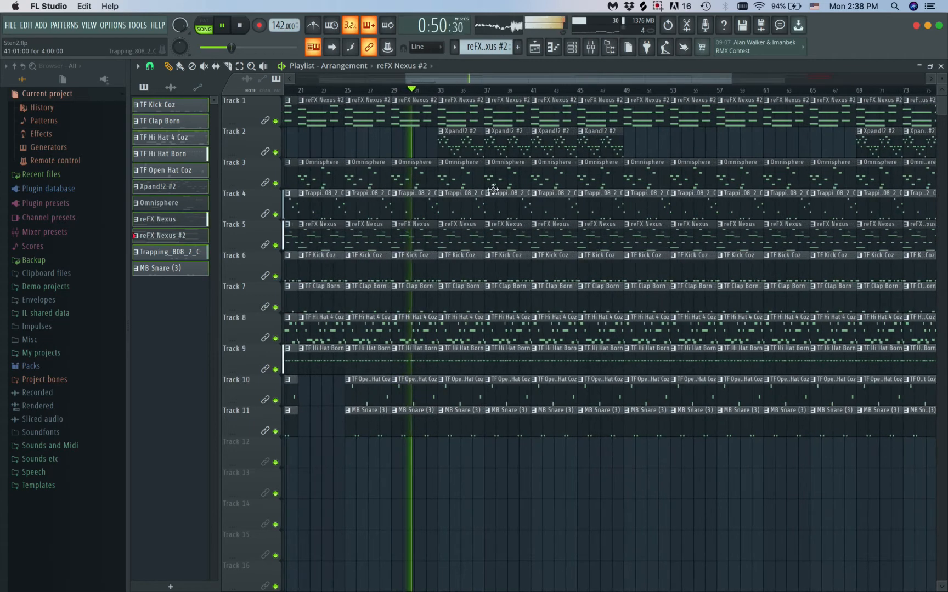
{"action": "scroll", "coordinate": [489, 338], "scroll_direction": "down", "scroll_amount": 3}
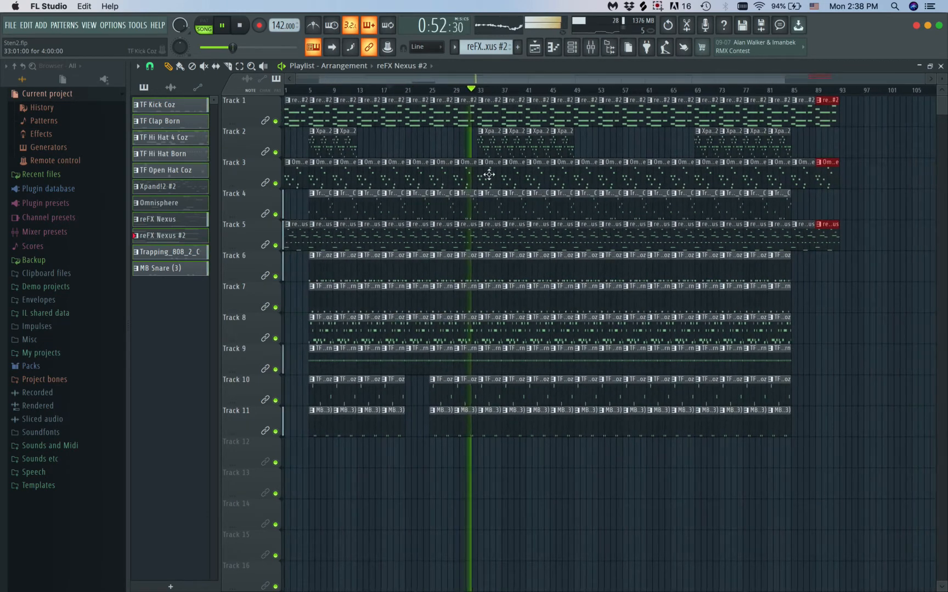
{"action": "right_click", "coordinate": [489, 141]}
{"action": "right_click", "coordinate": [505, 142]}
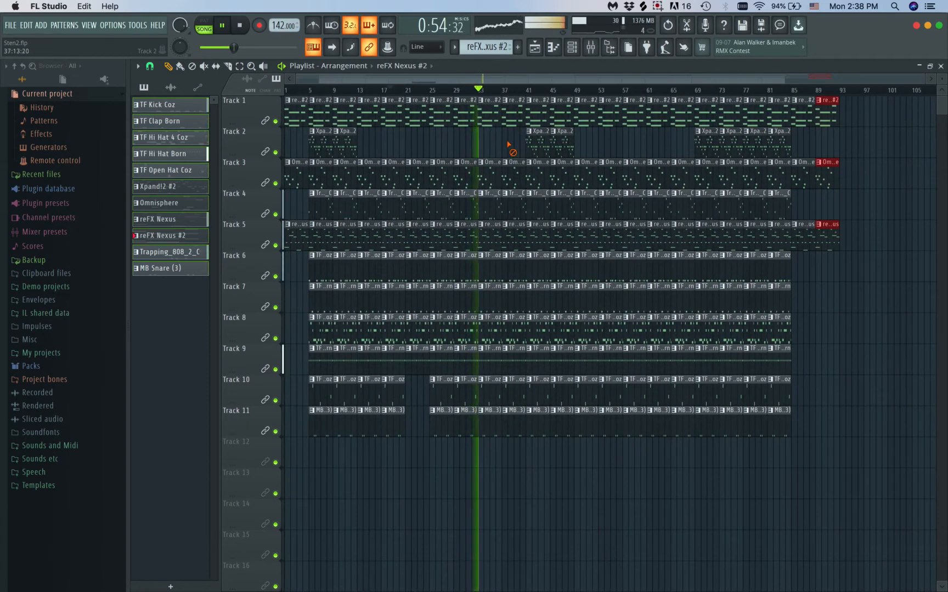
{"action": "scroll", "coordinate": [496, 340], "scroll_direction": "up", "scroll_amount": 1}
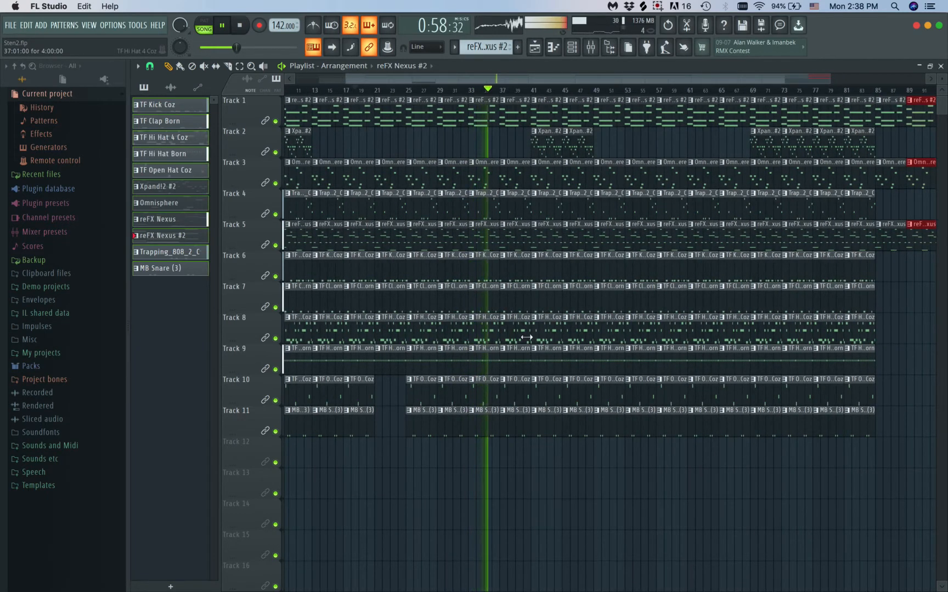
Restart playback from about bar 13 and delete the TF Open Hat Coz and MB Snare (3) clips in bars 13–20
{"action": "key", "text": "space"}
{"action": "left_click_drag", "start_coordinate": [355, 89], "coordinate": [304, 87]}
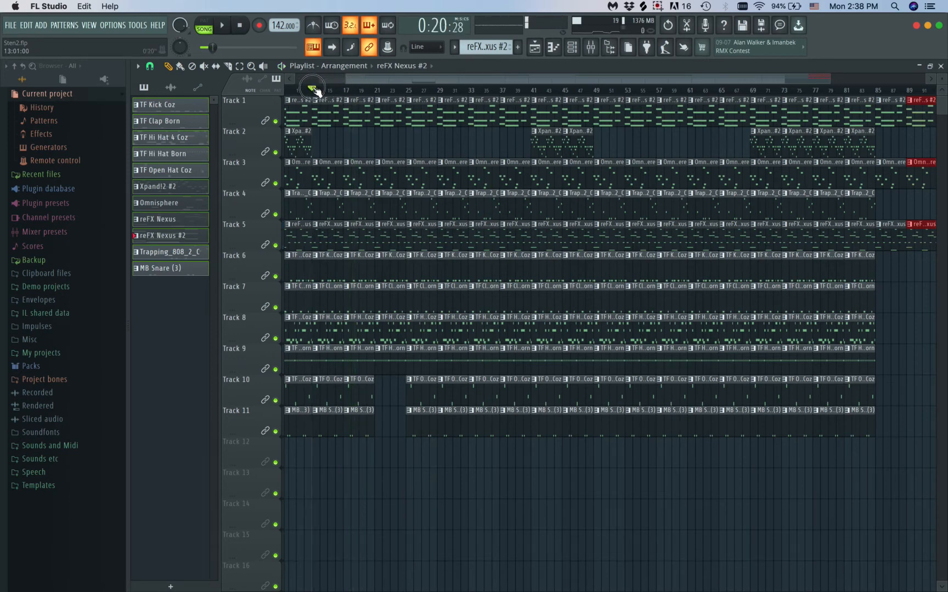
{"action": "scroll", "coordinate": [314, 90], "scroll_direction": "up", "scroll_amount": 3}
{"action": "key", "text": "space"}
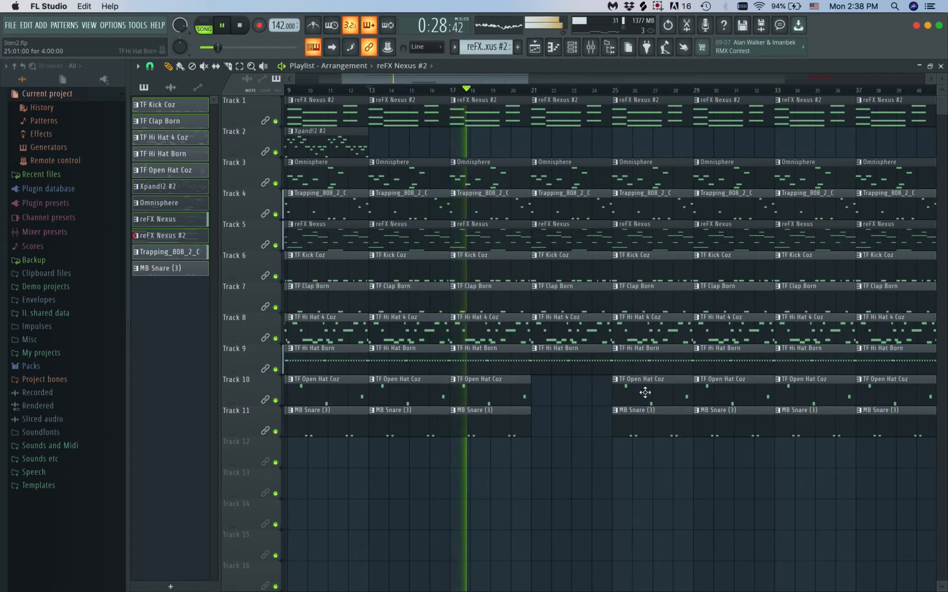
{"action": "mouse_move", "coordinate": [499, 389]}
{"action": "left_mouse_down"}
{"action": "mouse_move", "coordinate": [449, 423]}
{"action": "mouse_move", "coordinate": [403, 408]}
{"action": "left_mouse_up"}
{"action": "scroll", "coordinate": [488, 465], "scroll_direction": "down", "scroll_amount": 5}
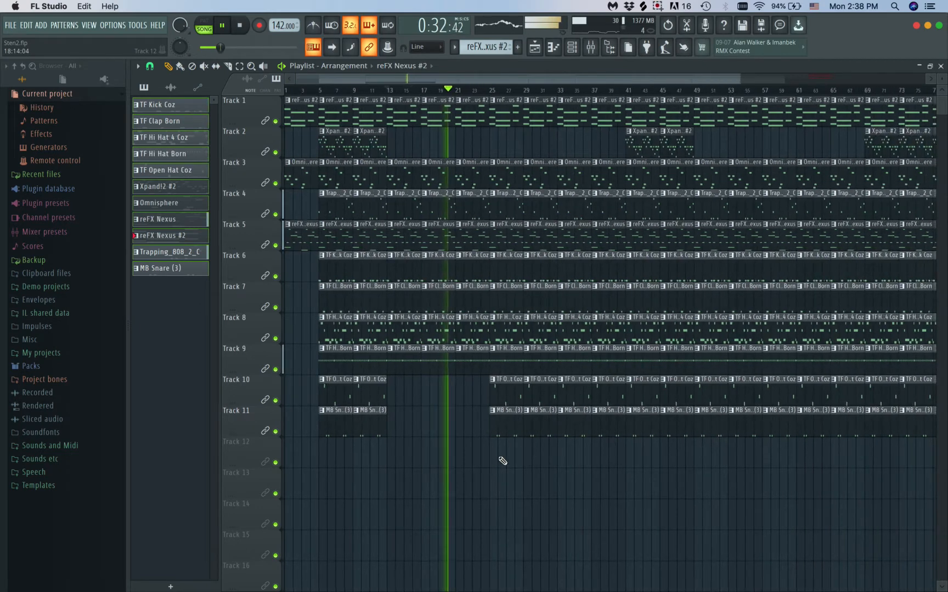
Delete the TF Open Hat Coz and MB Snare (3) clips in bars 25–28 of Tracks 10 and 11
{"action": "right_click", "coordinate": [508, 402]}
{"action": "right_click", "coordinate": [510, 412]}
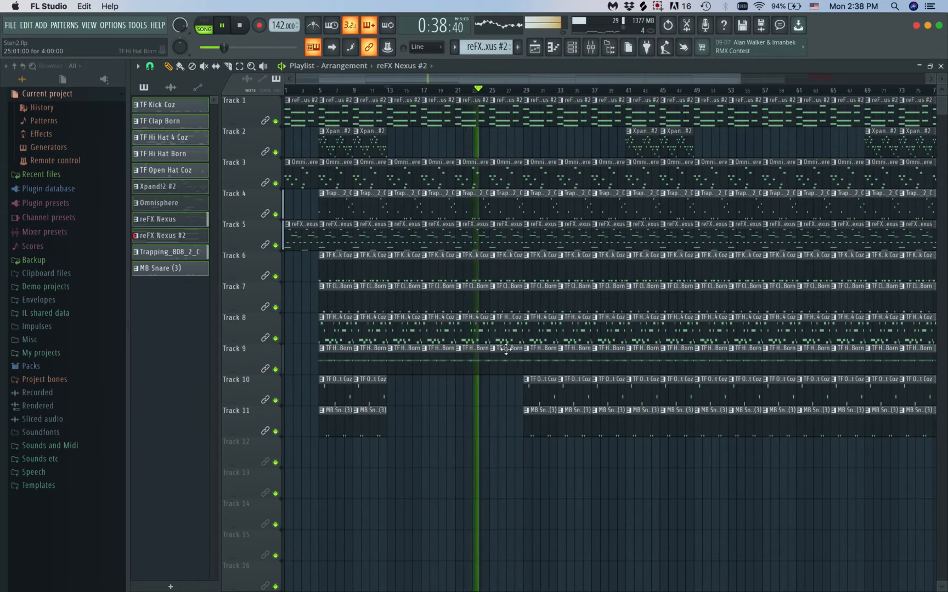
{"action": "scroll", "coordinate": [522, 431], "scroll_direction": "down", "scroll_amount": 3}
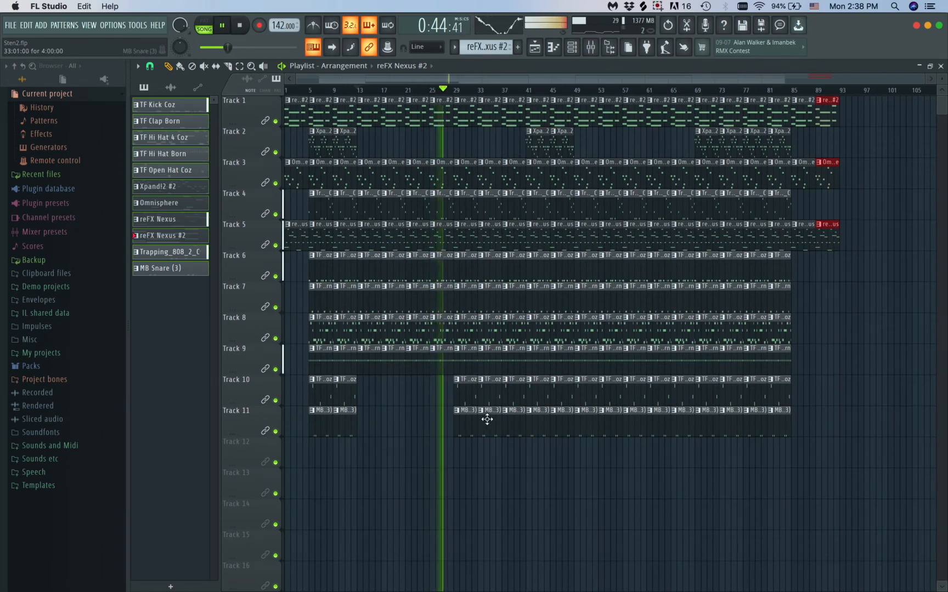
Delete the TF Hi Hat Born clips in bars 29–36 of Track 9 and add an Xpand!2 #2 clip at bar 37 of Track 2
{"action": "scroll", "coordinate": [487, 419], "scroll_direction": "up", "scroll_amount": 2}
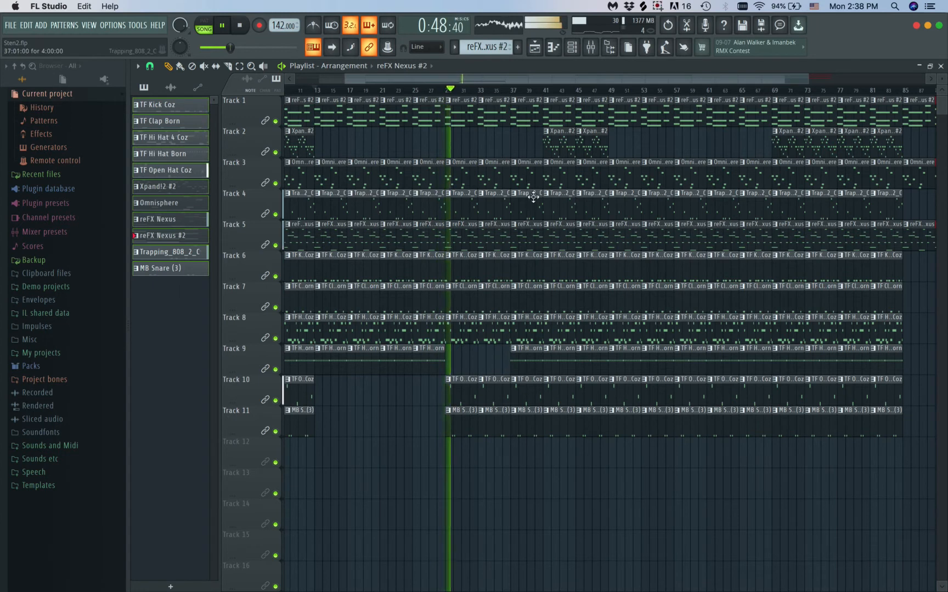
{"action": "left_click", "coordinate": [518, 147]}
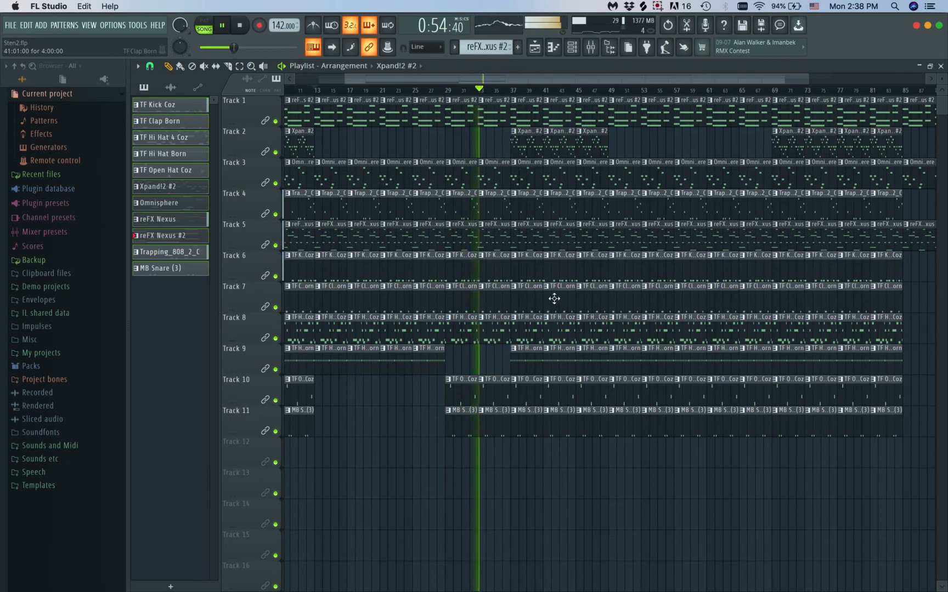
{"action": "scroll", "coordinate": [554, 303], "scroll_direction": "up", "scroll_amount": 2}
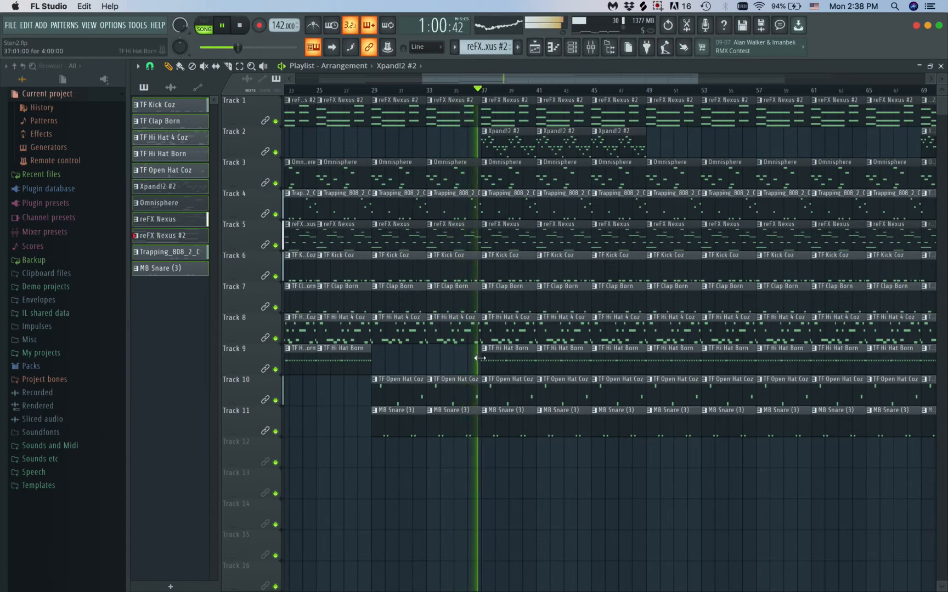
Delete all clips in bars 49–84 and replace them with a duplicate of the bars 13–48 arrangement
{"action": "scroll", "coordinate": [482, 359], "scroll_direction": "down", "scroll_amount": 1}
{"action": "scroll", "coordinate": [480, 357], "scroll_direction": "down", "scroll_amount": 2}
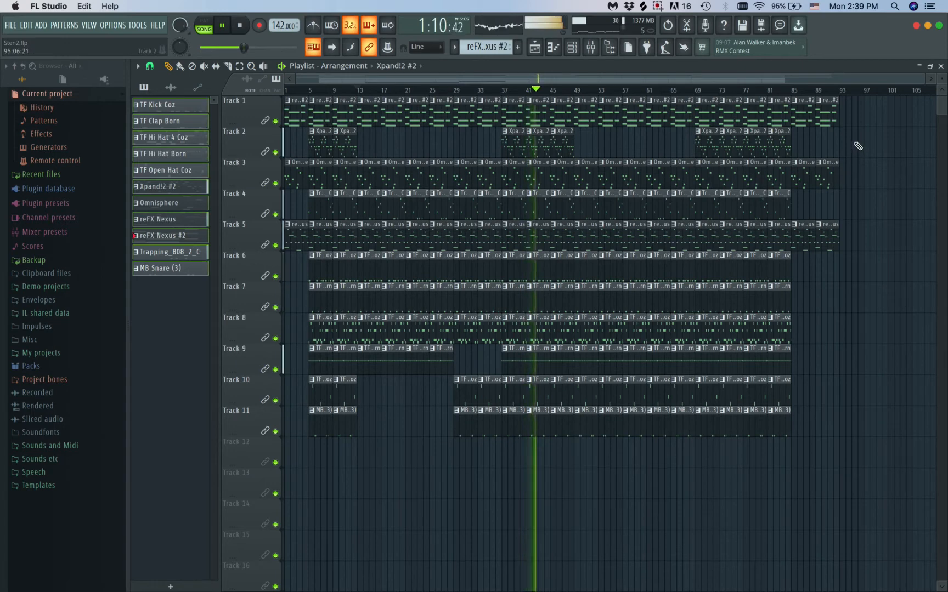
{"action": "left_click_drag", "start_coordinate": [781, 459], "coordinate": [366, 449]}
{"action": "key", "text": "Delete"}
{"action": "key", "text": "ctrl+b"}
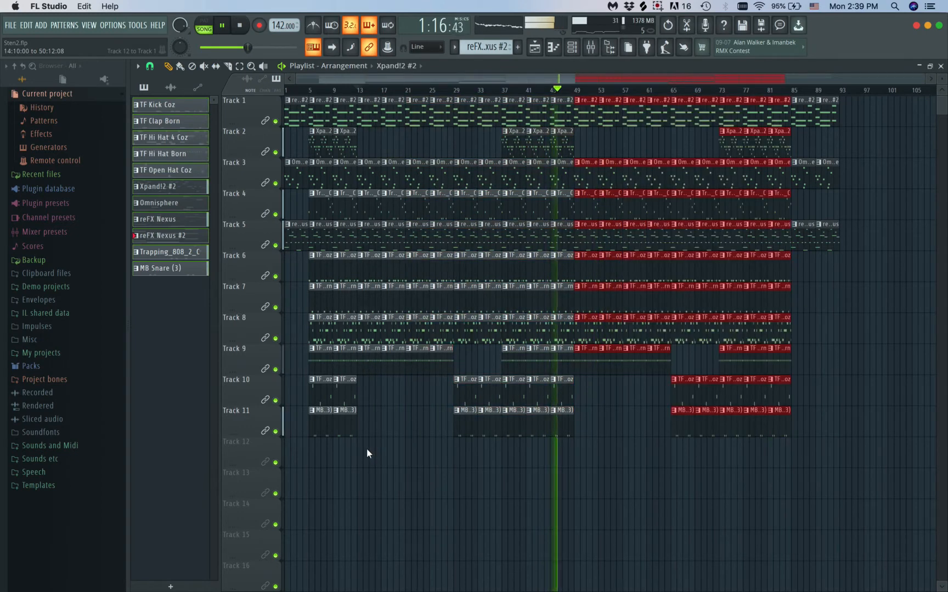
{"action": "left_click", "coordinate": [653, 513]}
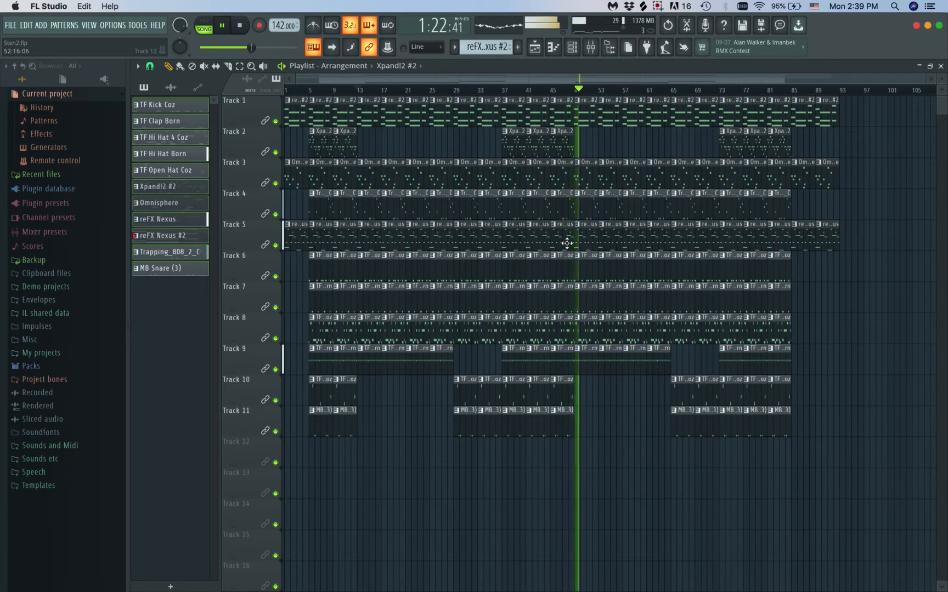
Stop playback, shift everything from bar 49 onward four bars later, and copy the bars 45–48 clips into bars 49–52
{"action": "key", "text": "space"}
{"action": "left_click_drag", "start_coordinate": [854, 107], "coordinate": [588, 467]}
{"action": "left_click_drag", "start_coordinate": [584, 109], "coordinate": [560, 456]}
{"action": "left_click_drag", "start_coordinate": [564, 104], "coordinate": [587, 108]}
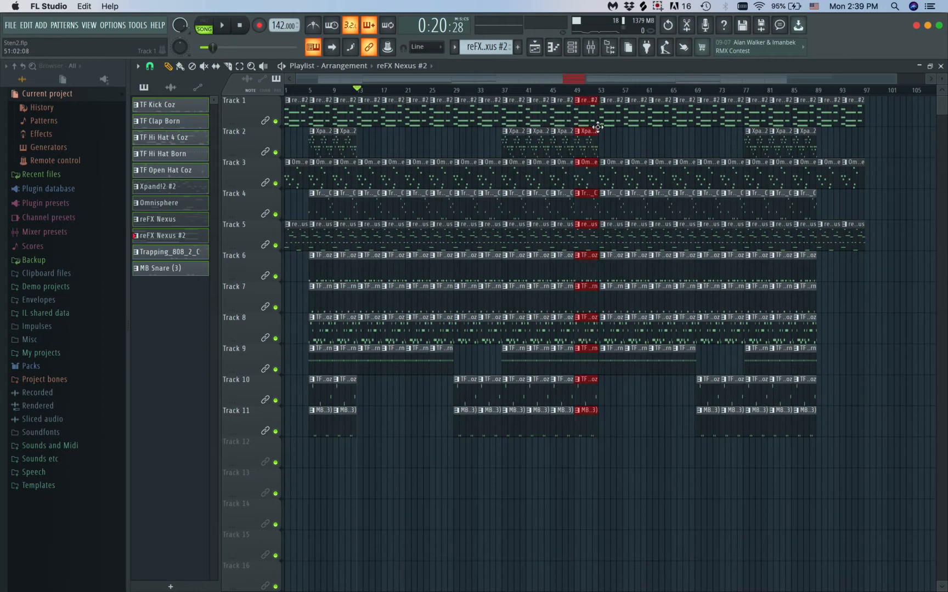
Examine the section boundaries around bars 49–53 and select all clips from bar 53 onward to check their alignment
{"action": "scroll", "coordinate": [759, 334], "scroll_direction": "up", "scroll_amount": 5}
{"action": "scroll", "coordinate": [759, 334], "scroll_direction": "left", "scroll_amount": 2}
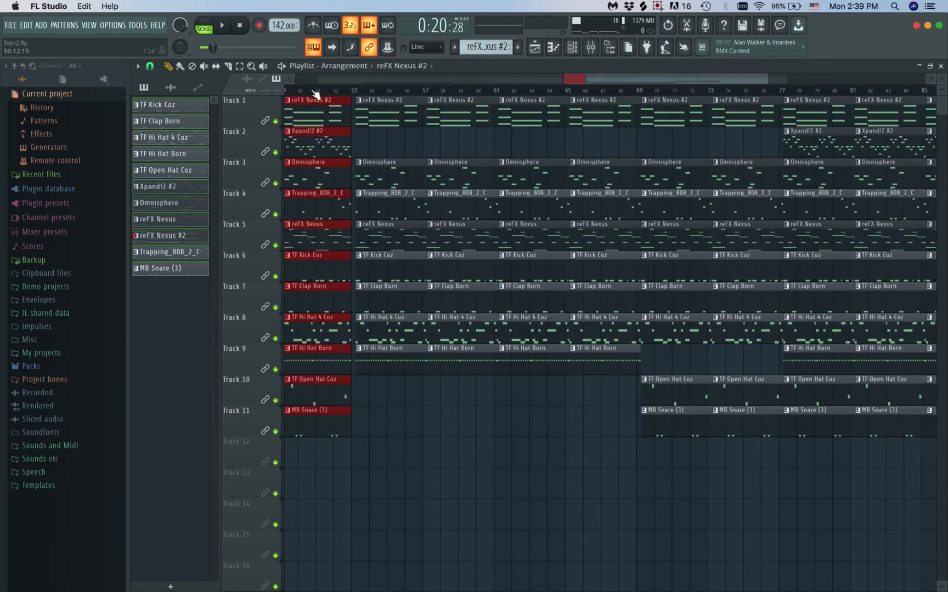
{"action": "scroll", "coordinate": [428, 332], "scroll_direction": "down", "scroll_amount": 4}
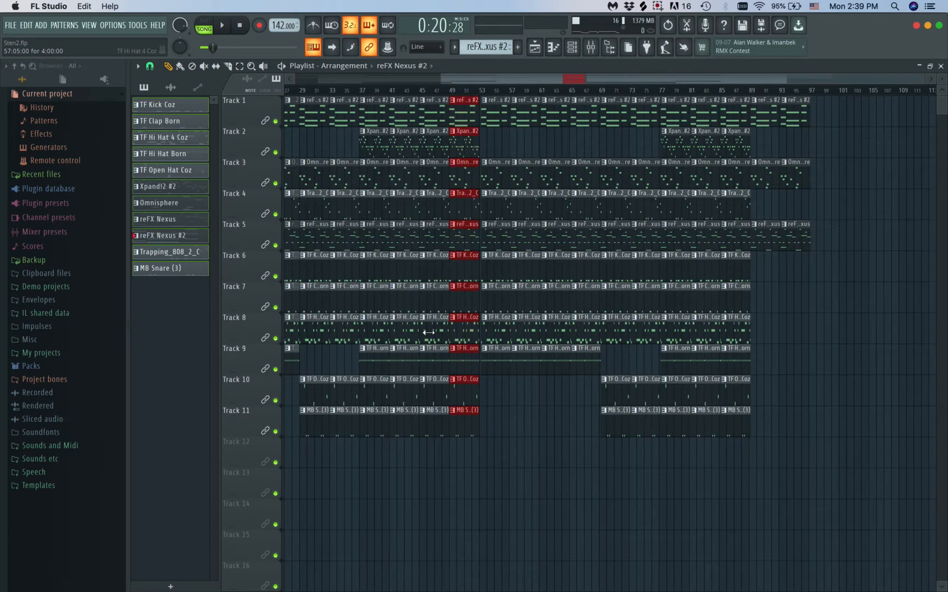
{"action": "scroll", "coordinate": [428, 333], "scroll_direction": "up", "scroll_amount": 4}
{"action": "scroll", "coordinate": [428, 333], "scroll_direction": "down", "scroll_amount": 4}
{"action": "left_click_drag", "start_coordinate": [869, 96], "coordinate": [501, 537]}
{"action": "left_click_drag", "start_coordinate": [498, 103], "coordinate": [497, 104]}
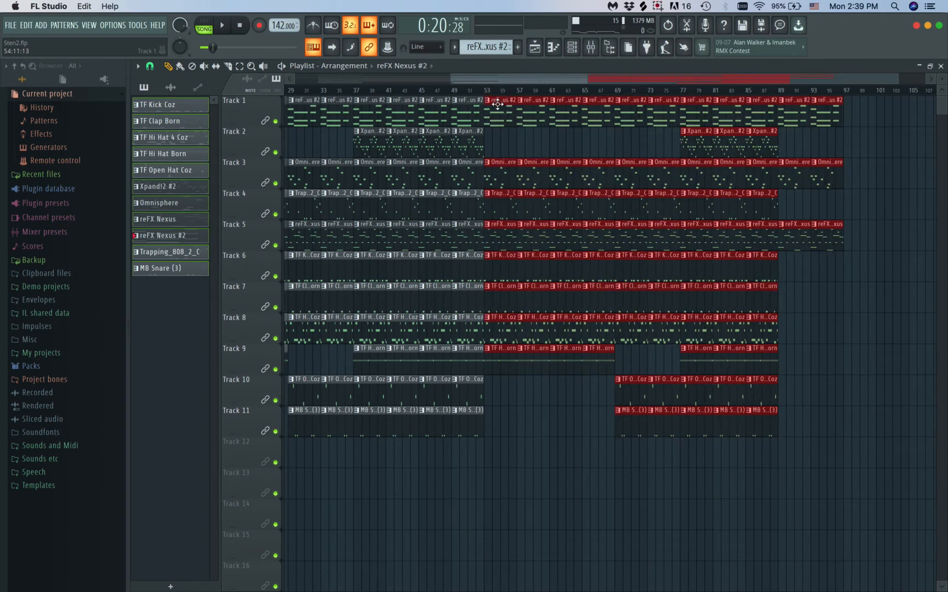
{"action": "left_click", "coordinate": [530, 422]}
Examine the section layout and drum dropouts across the arrangement, and briefly play it from about bar 11
{"action": "scroll", "coordinate": [529, 424], "scroll_direction": "down", "scroll_amount": 3}
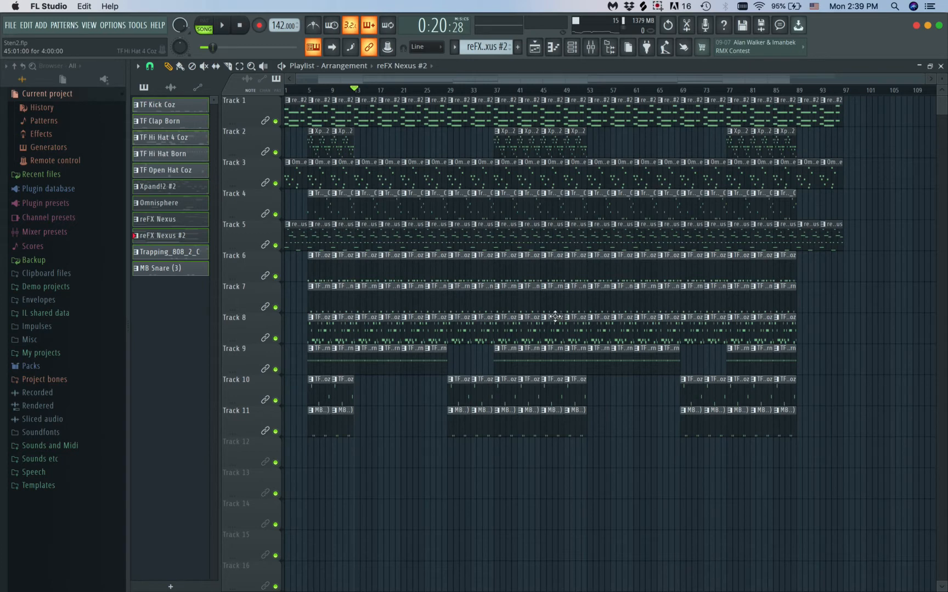
{"action": "scroll", "coordinate": [598, 408], "scroll_direction": "up", "scroll_amount": 4}
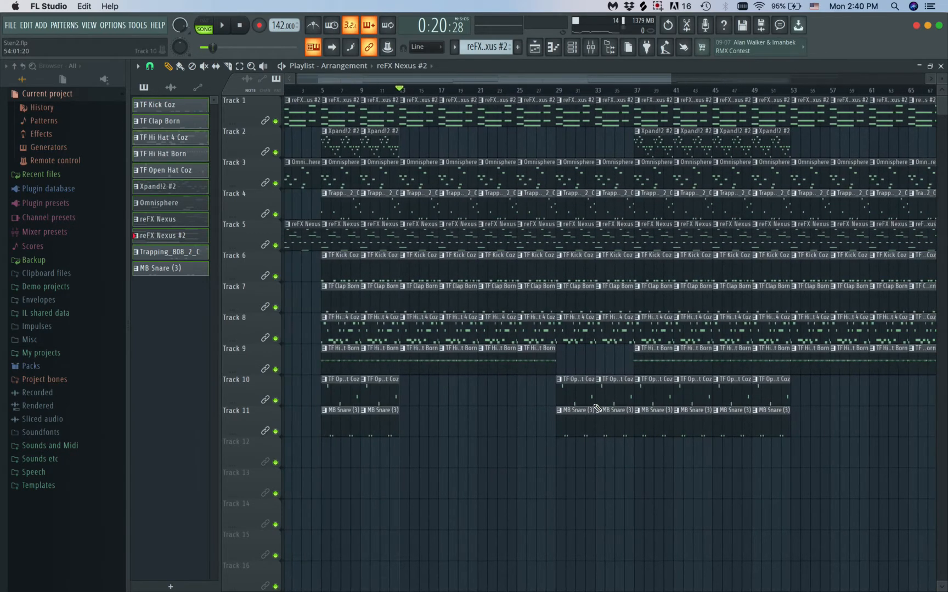
{"action": "scroll", "coordinate": [405, 361], "scroll_direction": "up", "scroll_amount": 3}
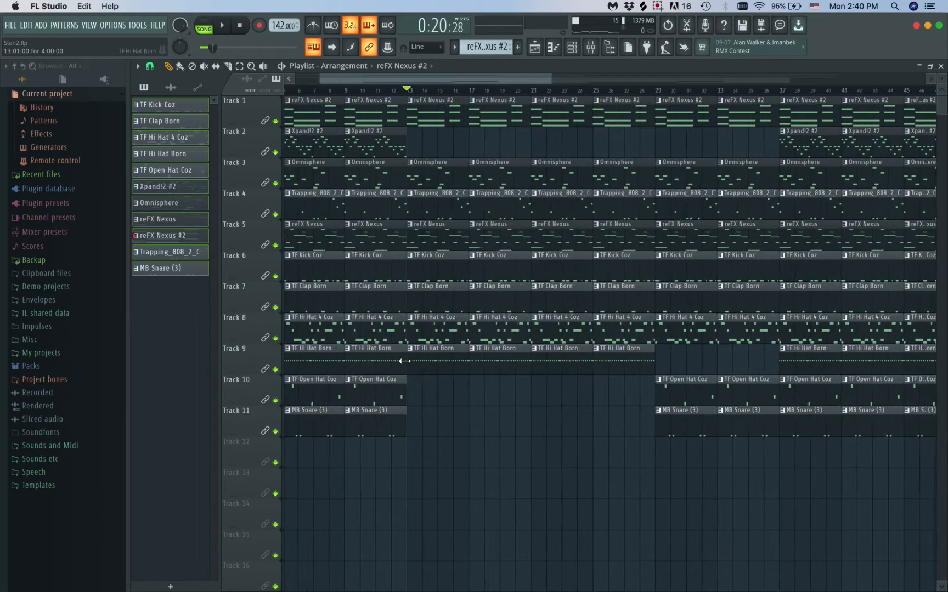
{"action": "left_click_drag", "start_coordinate": [497, 91], "coordinate": [463, 88]}
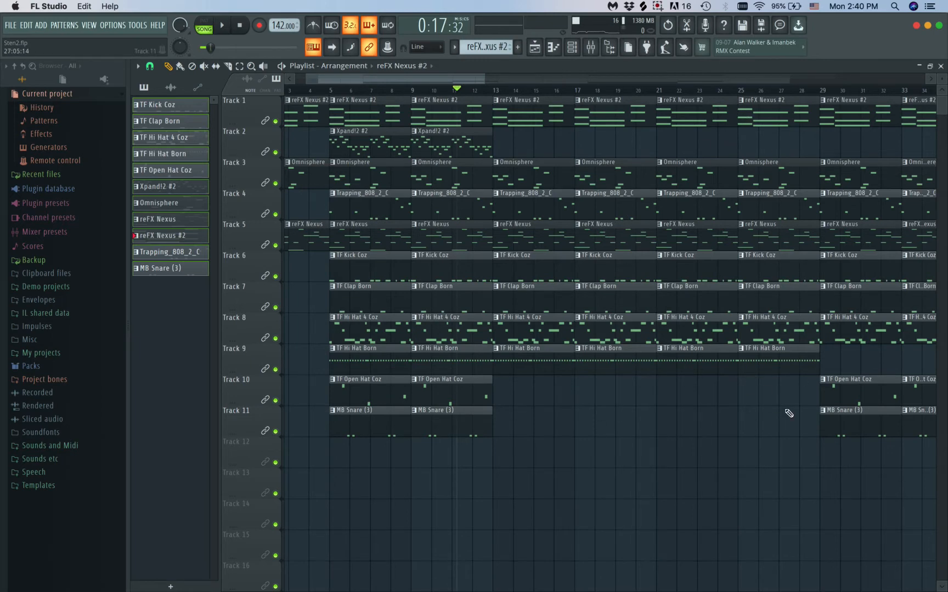
{"action": "scroll", "coordinate": [768, 384], "scroll_direction": "down", "scroll_amount": 2}
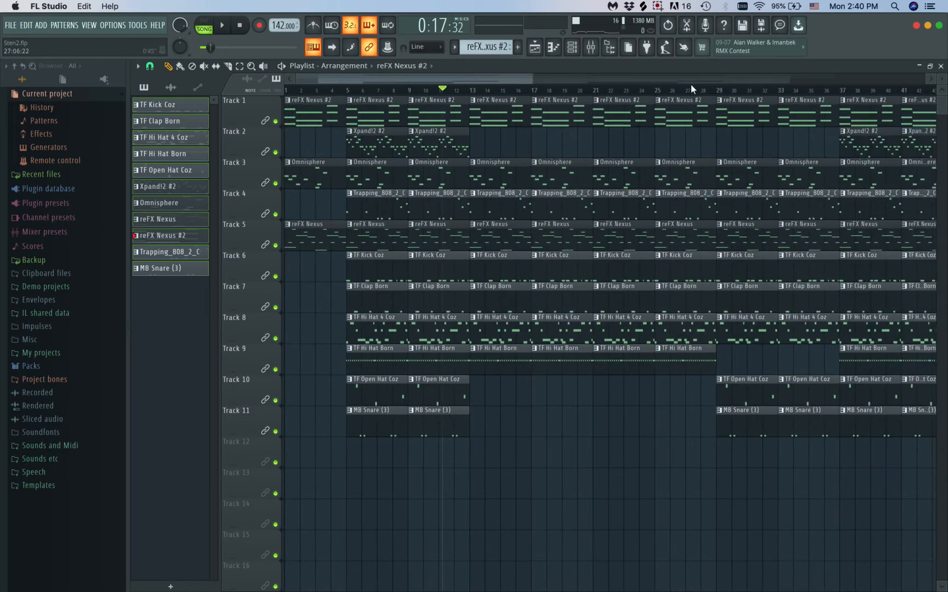
{"action": "left_click_drag", "start_coordinate": [830, 472], "coordinate": [767, 468]}
{"action": "scroll", "coordinate": [540, 346], "scroll_direction": "down", "scroll_amount": 2}
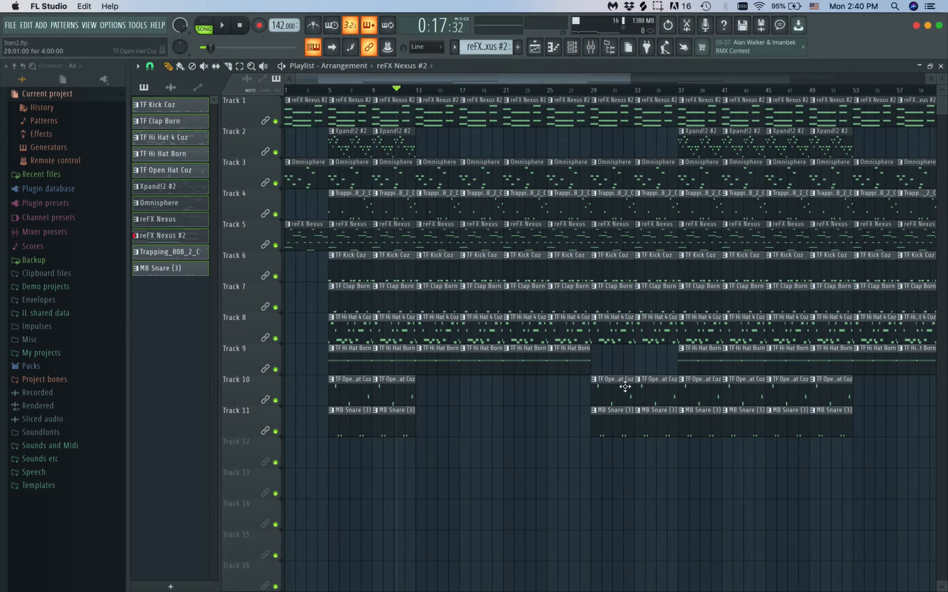
{"action": "scroll", "coordinate": [618, 436], "scroll_direction": "down", "scroll_amount": 5}
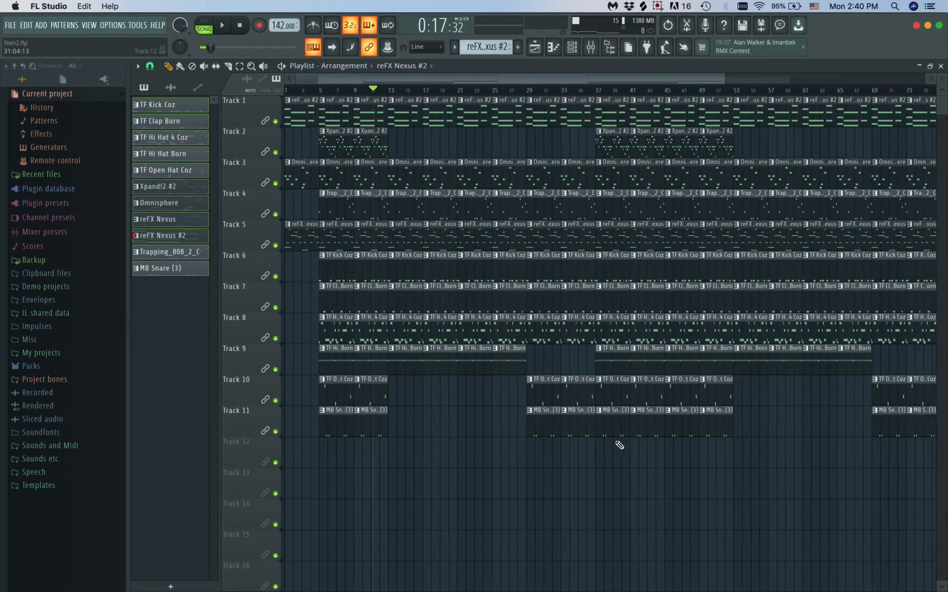
{"action": "scroll", "coordinate": [616, 304], "scroll_direction": "down", "scroll_amount": 2}
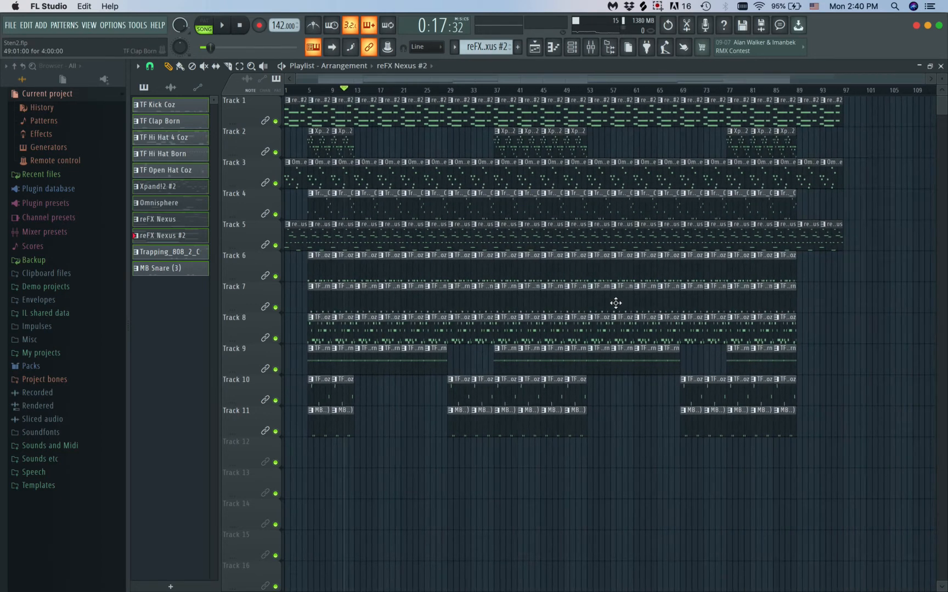
{"action": "key", "text": "space"}
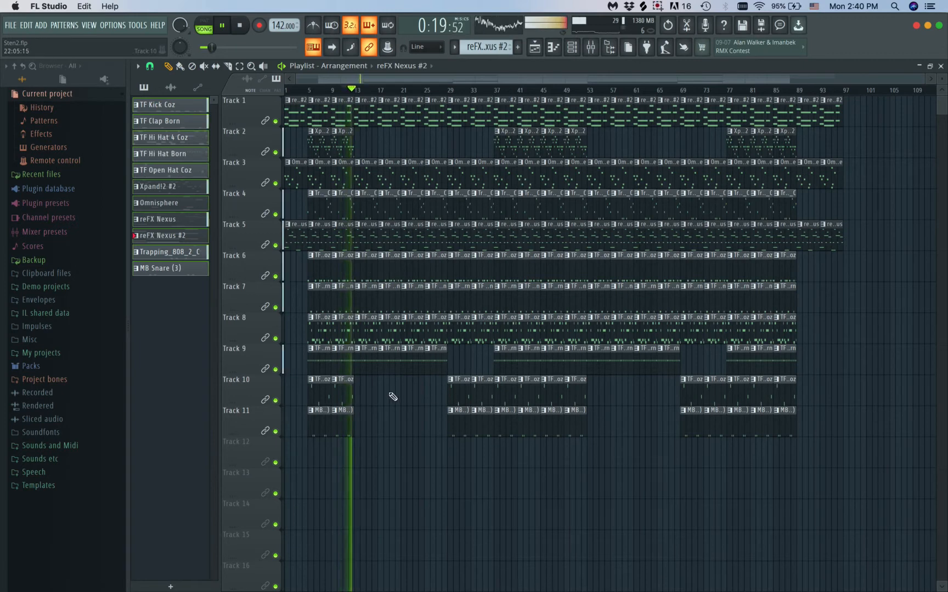
{"action": "key", "text": "space"}
Trim the TF Hi Hat Born clips half a bar on each side of bar 9 and move their track up to Track 8
{"action": "scroll", "coordinate": [387, 417], "scroll_direction": "up", "scroll_amount": 4}
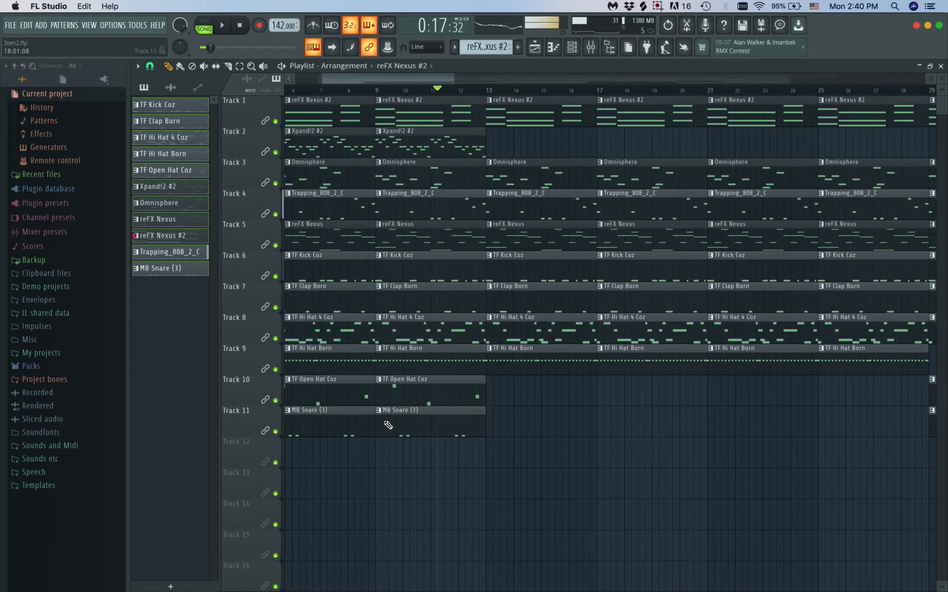
{"action": "scroll", "coordinate": [387, 425], "scroll_direction": "left", "scroll_amount": 4}
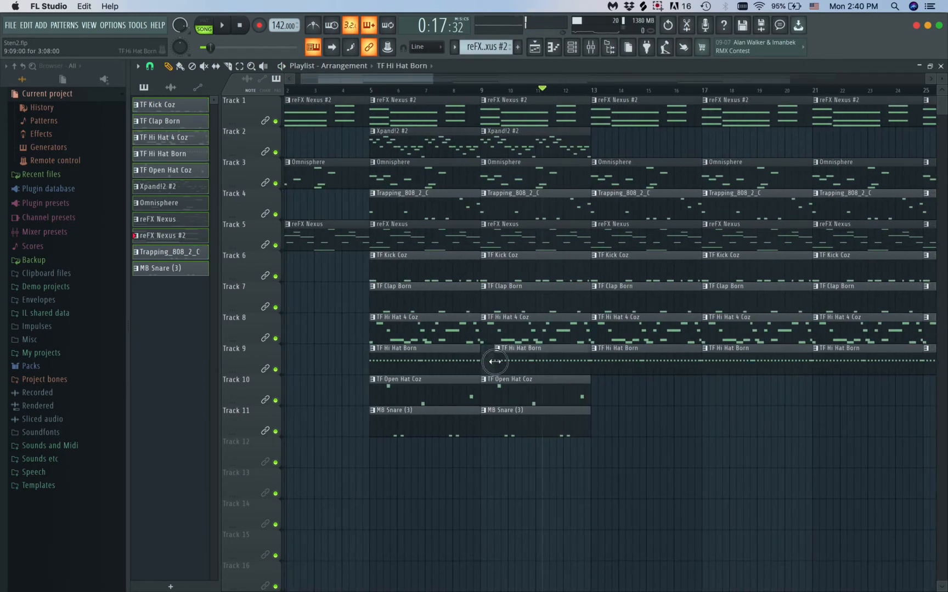
{"action": "scroll", "coordinate": [519, 400], "scroll_direction": "up", "scroll_amount": 3}
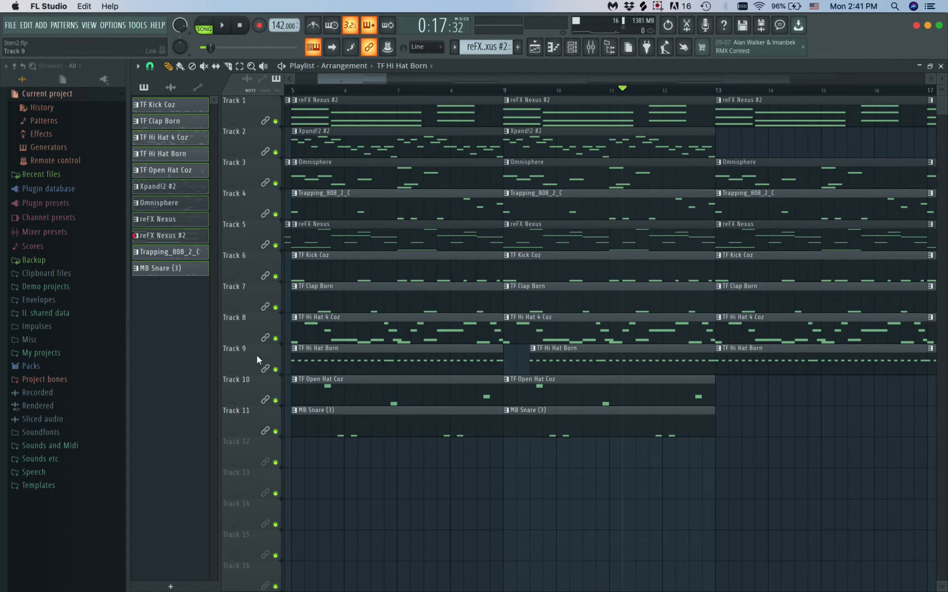
{"action": "left_click_drag", "start_coordinate": [257, 356], "coordinate": [256, 328]}
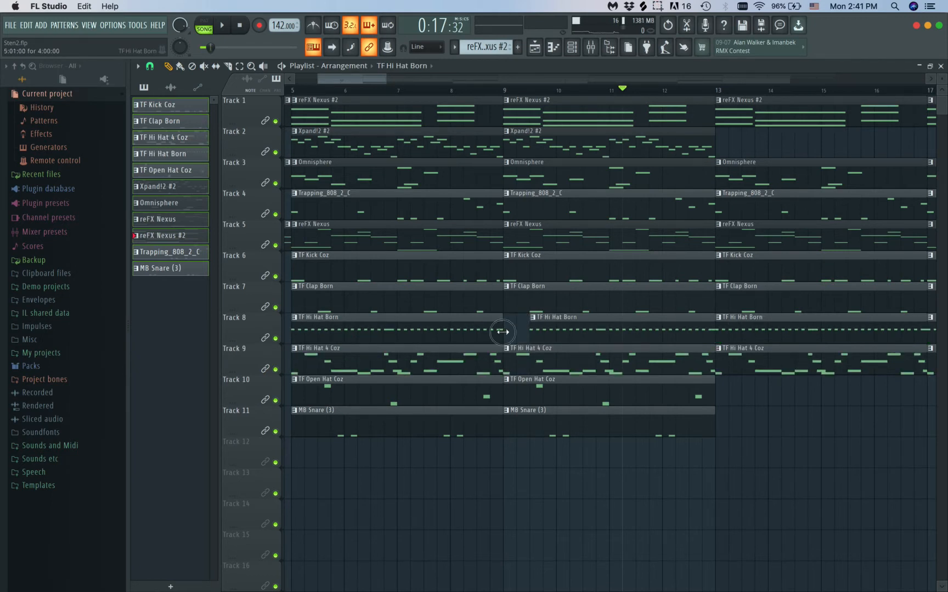
Play the arrangement from about bar 6 to hear the hi-hat gap around bar 9, then stop playback
{"action": "left_click", "coordinate": [349, 93]}
{"action": "key", "text": "space"}
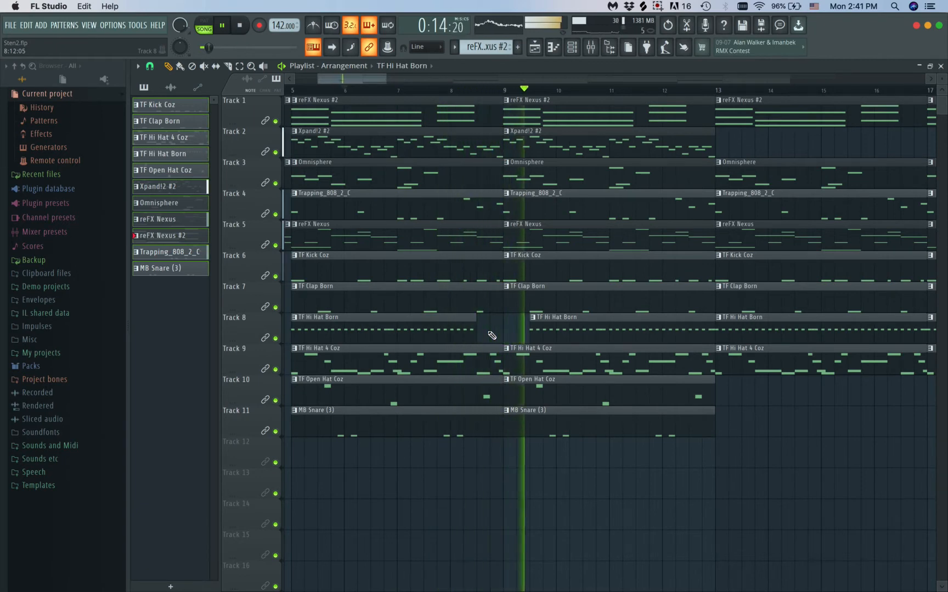
{"action": "scroll", "coordinate": [597, 365], "scroll_direction": "down", "scroll_amount": 3}
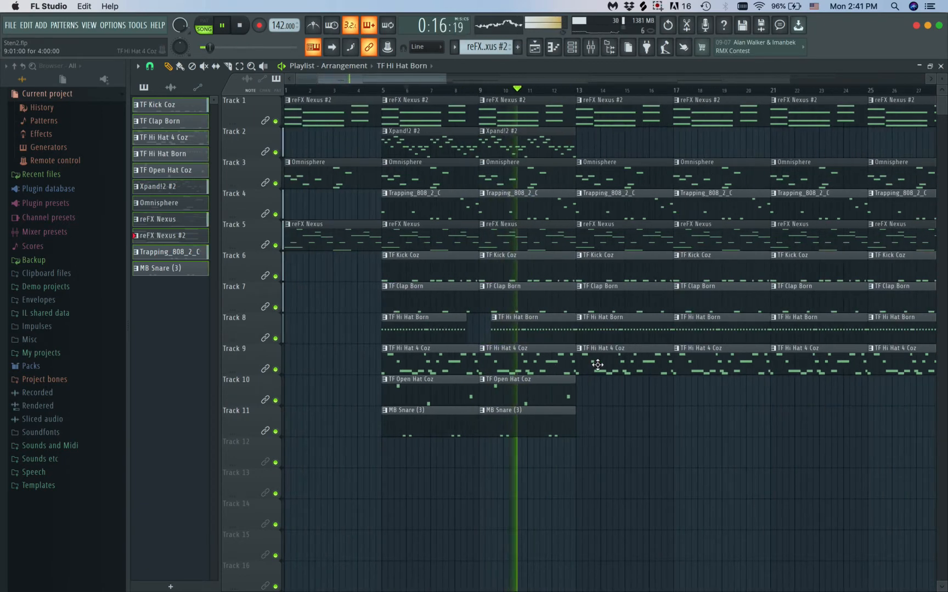
{"action": "scroll", "coordinate": [548, 351], "scroll_direction": "down", "scroll_amount": 2}
{"action": "key", "text": "space"}
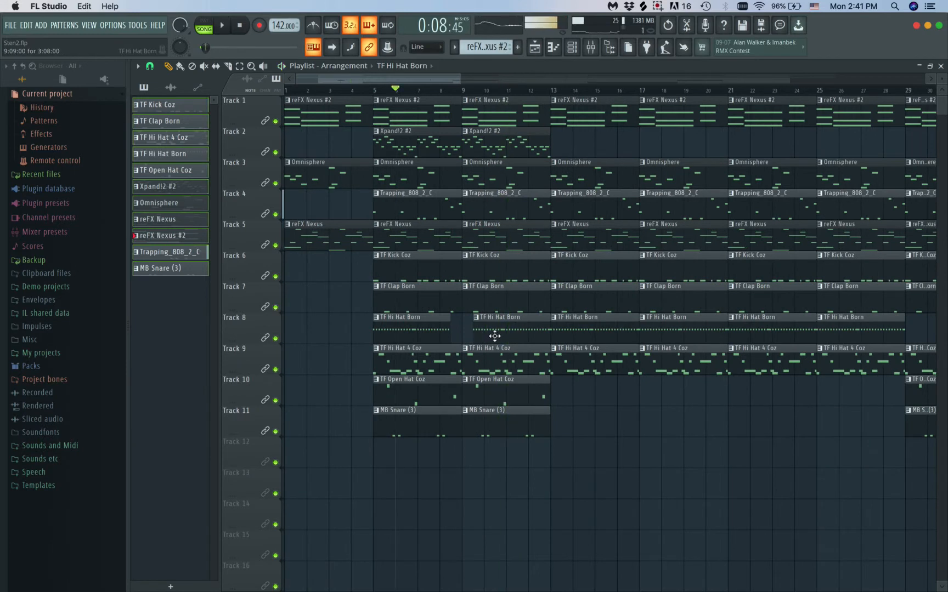
Place the trimmed TF Hi Hat Born clips at bars 9 and 13 of Track 8, with a full-length clip at bar 5
{"action": "right_click", "coordinate": [590, 325]}
{"action": "left_click_drag", "start_coordinate": [511, 324], "coordinate": [586, 327]}
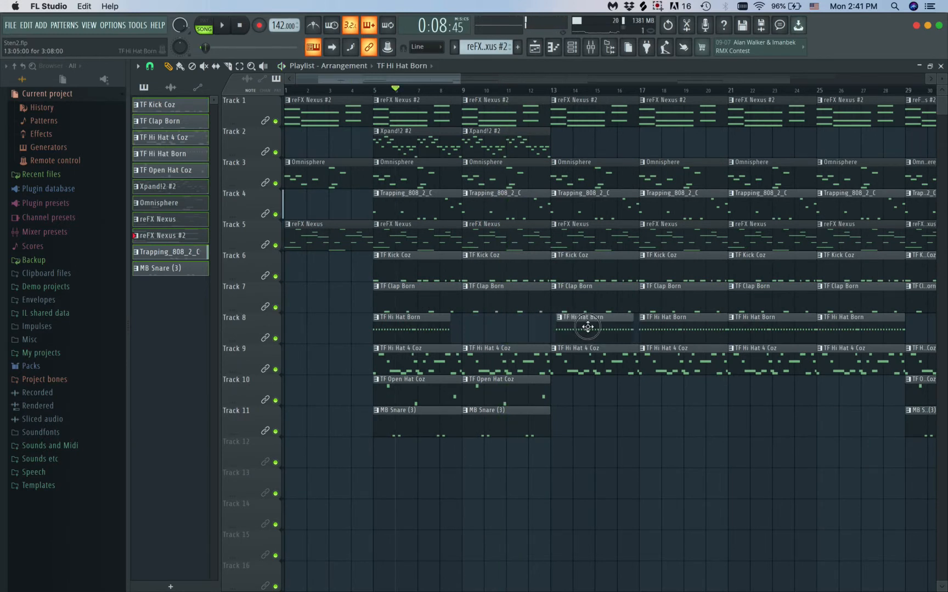
{"action": "left_click", "coordinate": [466, 328]}
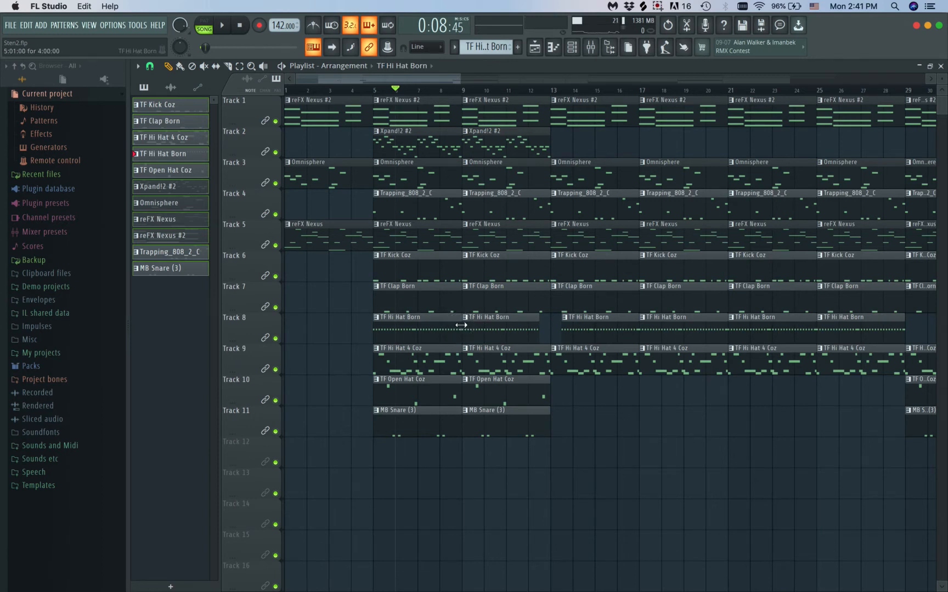
Play from about bar 11 and trim the last half bar off the TF Open Hat Coz clip in bars 9–12 of Track 10
{"action": "left_click", "coordinate": [503, 97]}
{"action": "key", "text": "space"}
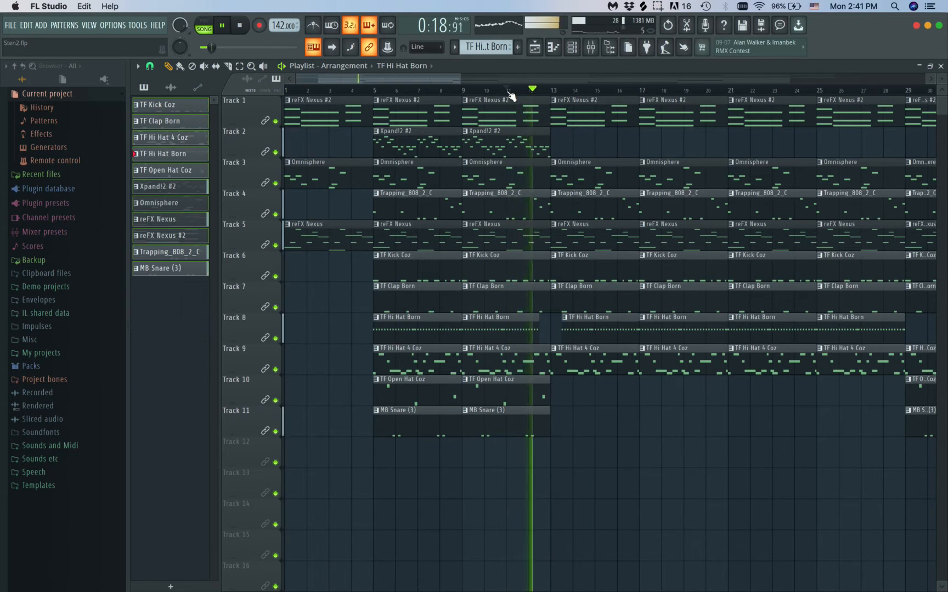
{"action": "key", "text": "space"}
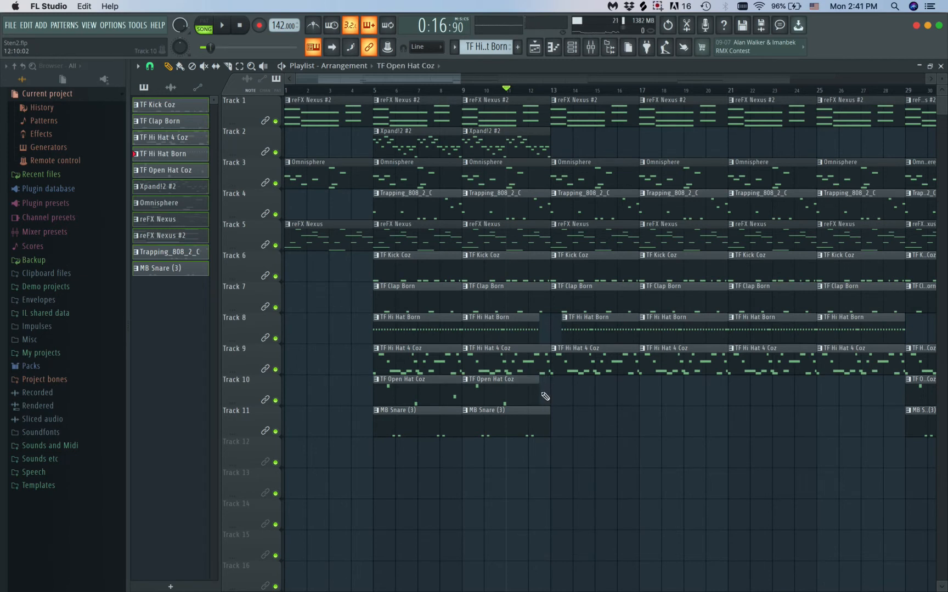
Play the arrangement from about bar 11 to bar 25 to check the hat dropout before bar 13
{"action": "key", "text": "space"}
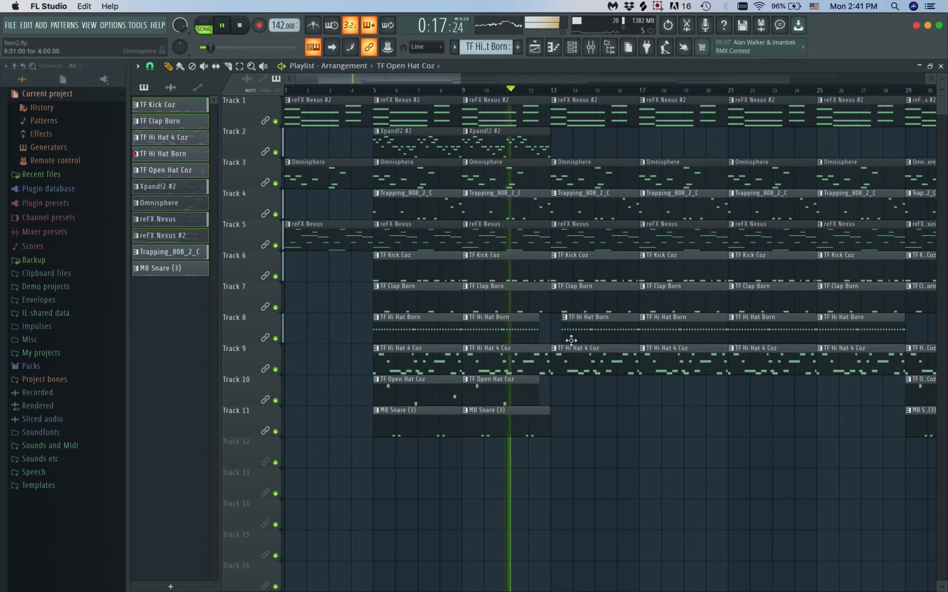
{"action": "scroll", "coordinate": [583, 393], "scroll_direction": "up", "scroll_amount": 2}
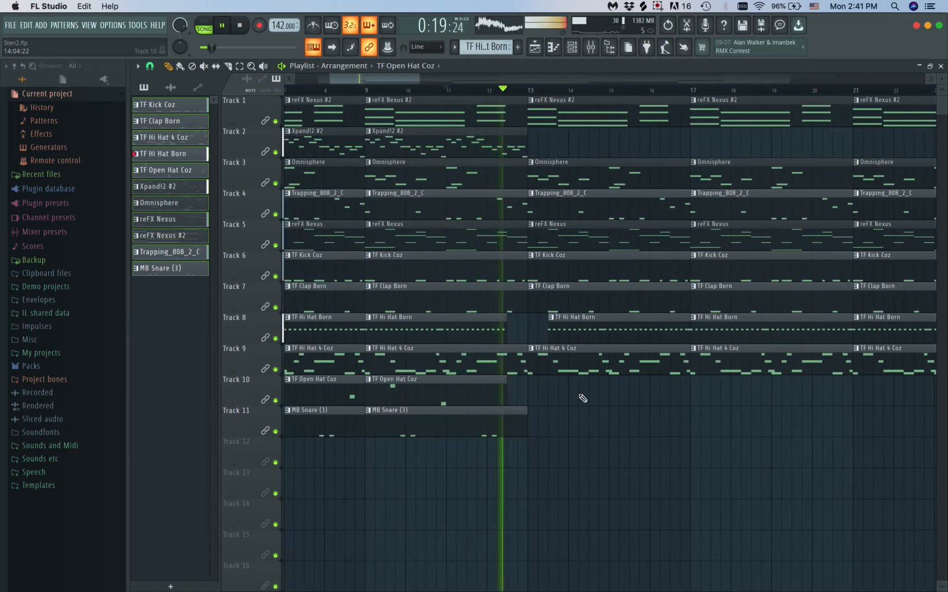
{"action": "scroll", "coordinate": [583, 398], "scroll_direction": "down", "scroll_amount": 3}
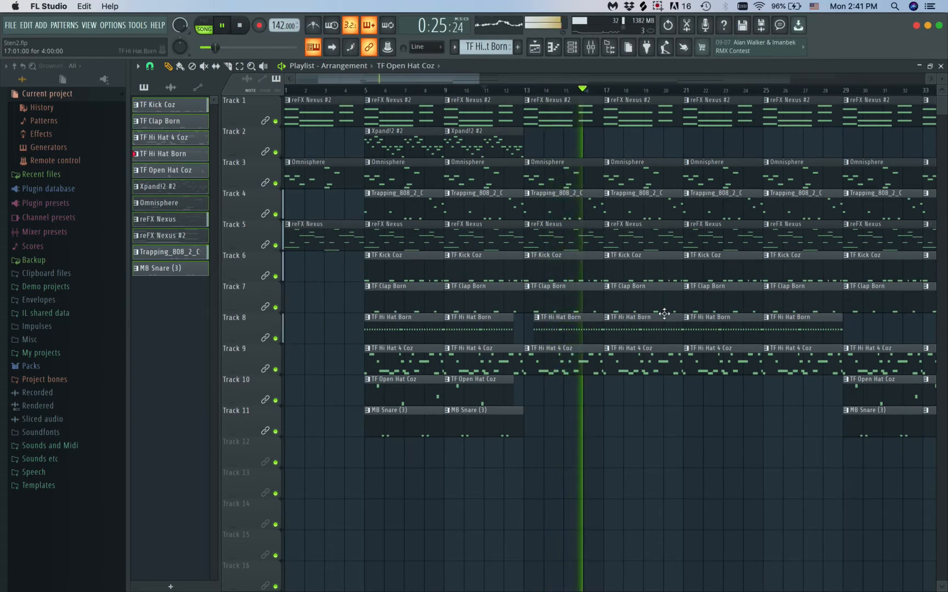
{"action": "scroll", "coordinate": [614, 403], "scroll_direction": "down", "scroll_amount": 2}
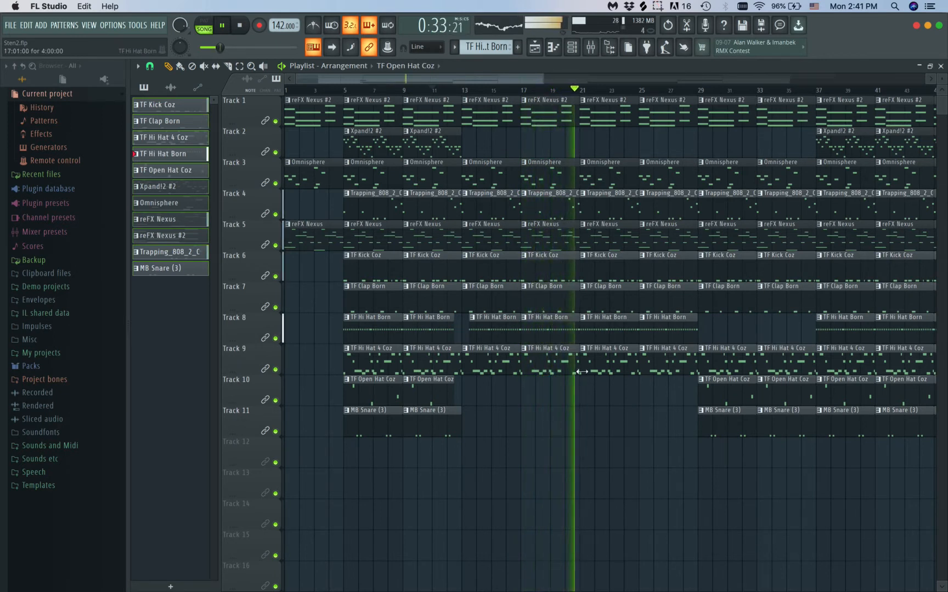
{"action": "scroll", "coordinate": [587, 480], "scroll_direction": "down", "scroll_amount": 3}
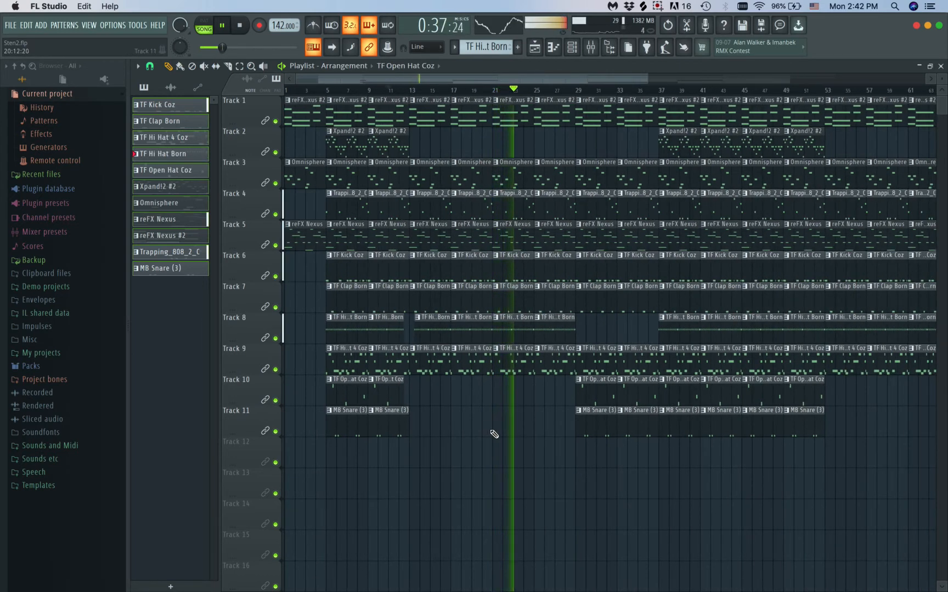
{"action": "scroll", "coordinate": [495, 434], "scroll_direction": "down", "scroll_amount": 1}
{"action": "scroll", "coordinate": [494, 434], "scroll_direction": "down", "scroll_amount": 1}
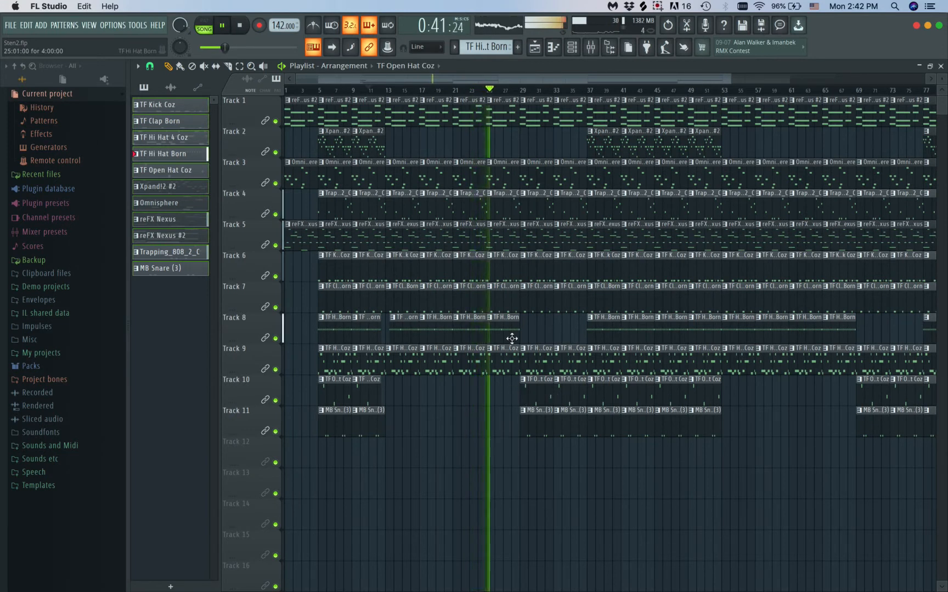
Try trimming the last two bars off the TF Hi Hat Born clip in bars 25–28 of Track 8, and restore its full length
{"action": "left_click_drag", "start_coordinate": [516, 331], "coordinate": [498, 331]}
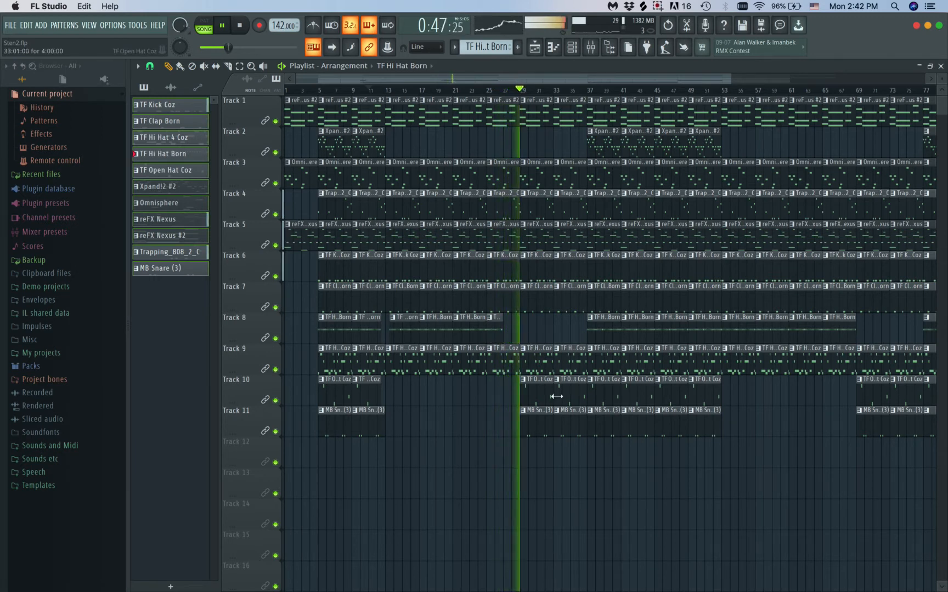
{"action": "left_click_drag", "start_coordinate": [503, 324], "coordinate": [520, 322]}
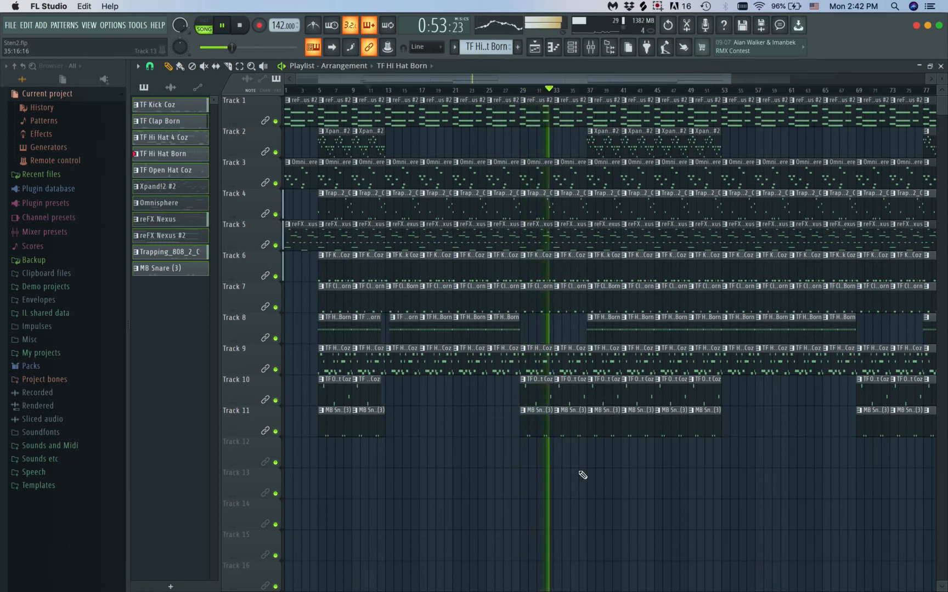
Stop playback and trim the last half bar off all clips in bars 33–36, from Track 1 through Track 11
{"action": "scroll", "coordinate": [583, 475], "scroll_direction": "down", "scroll_amount": 2}
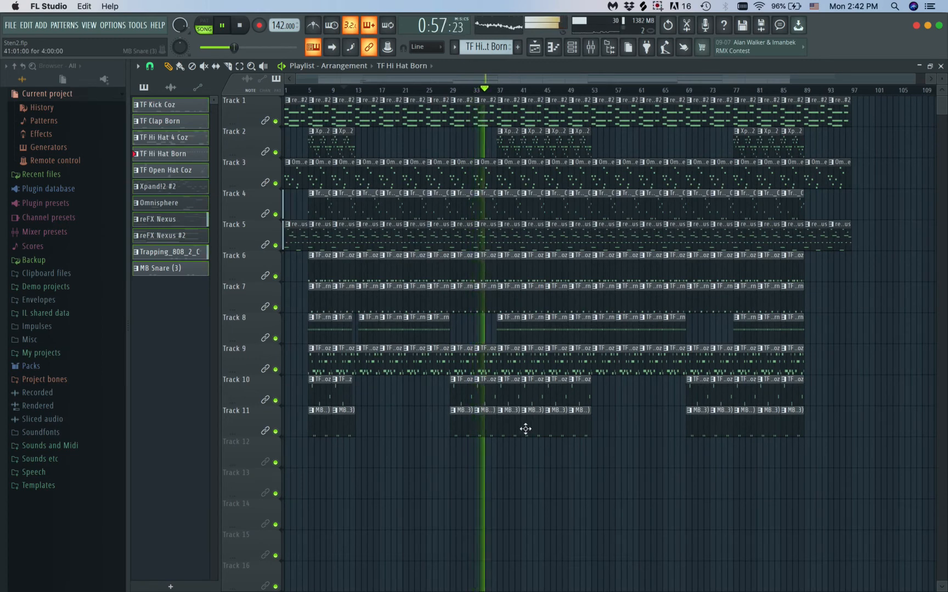
{"action": "scroll", "coordinate": [516, 304], "scroll_direction": "up", "scroll_amount": 6}
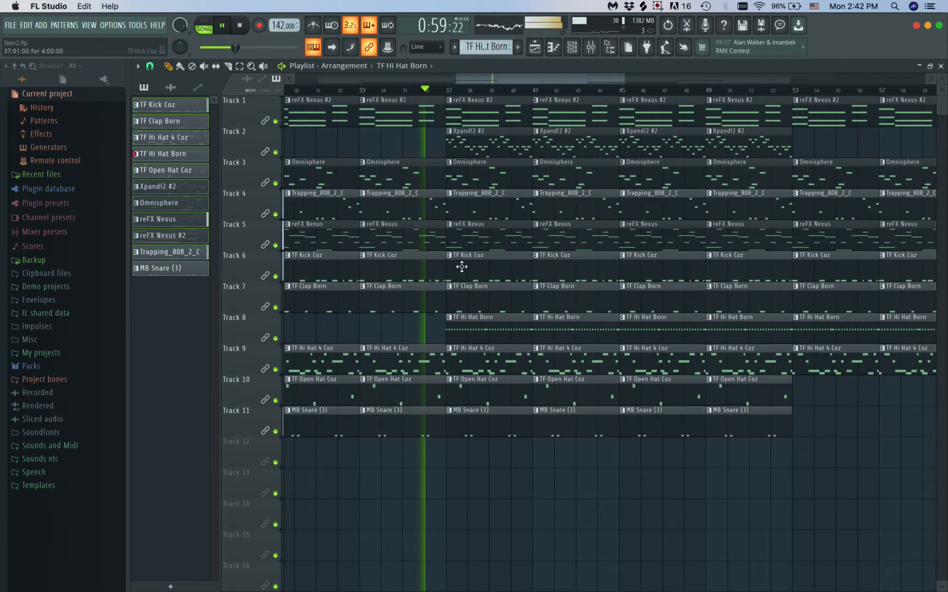
{"action": "key", "text": "space"}
{"action": "left_click_drag", "start_coordinate": [433, 456], "coordinate": [434, 113]}
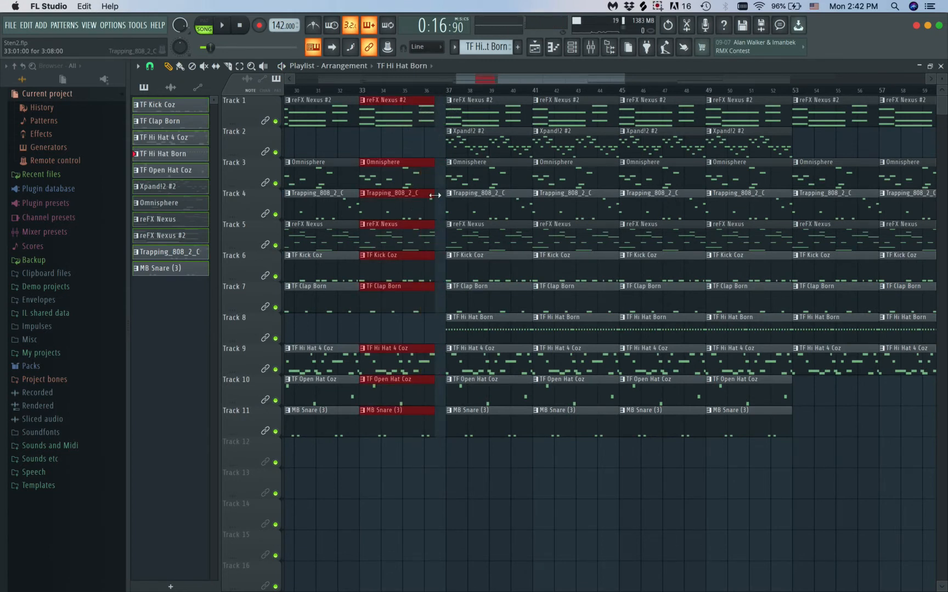
Play the arrangement from about bar 28 to hear the dropout before bar 37, clearing the clip selection, then stop playback
{"action": "scroll", "coordinate": [482, 351], "scroll_direction": "down", "scroll_amount": 3}
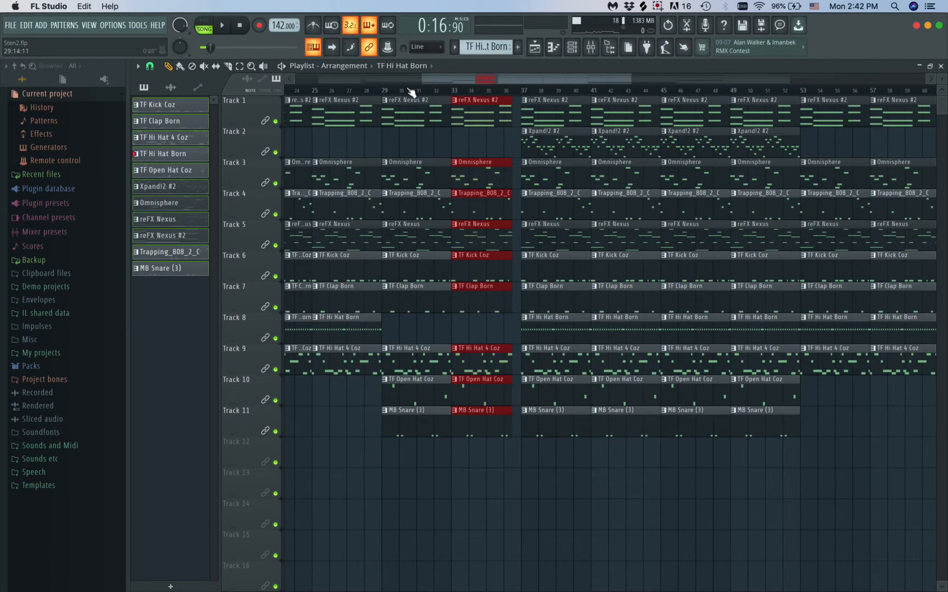
{"action": "left_click", "coordinate": [368, 96]}
{"action": "scroll", "coordinate": [482, 207], "scroll_direction": "up", "scroll_amount": 2}
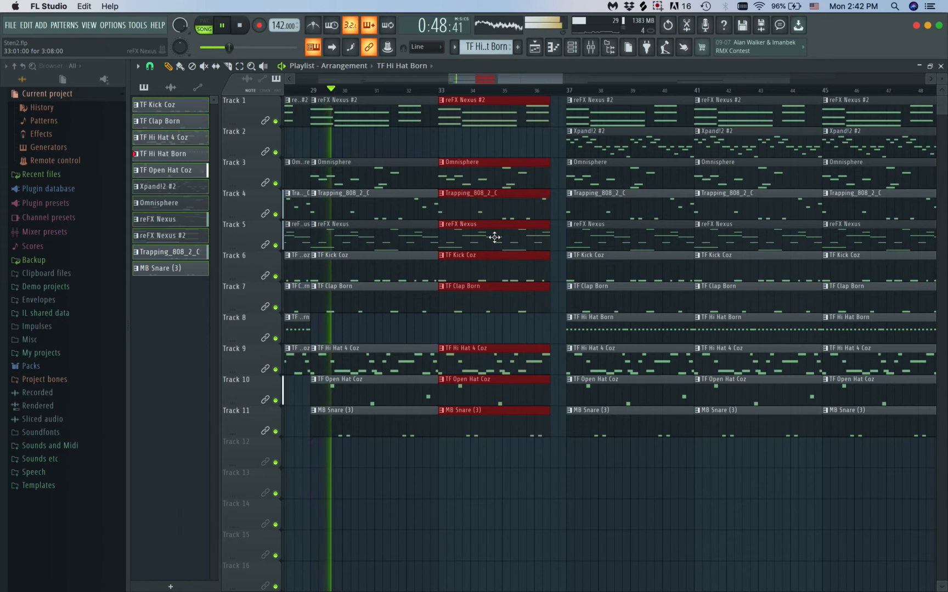
{"action": "left_click", "coordinate": [518, 540]}
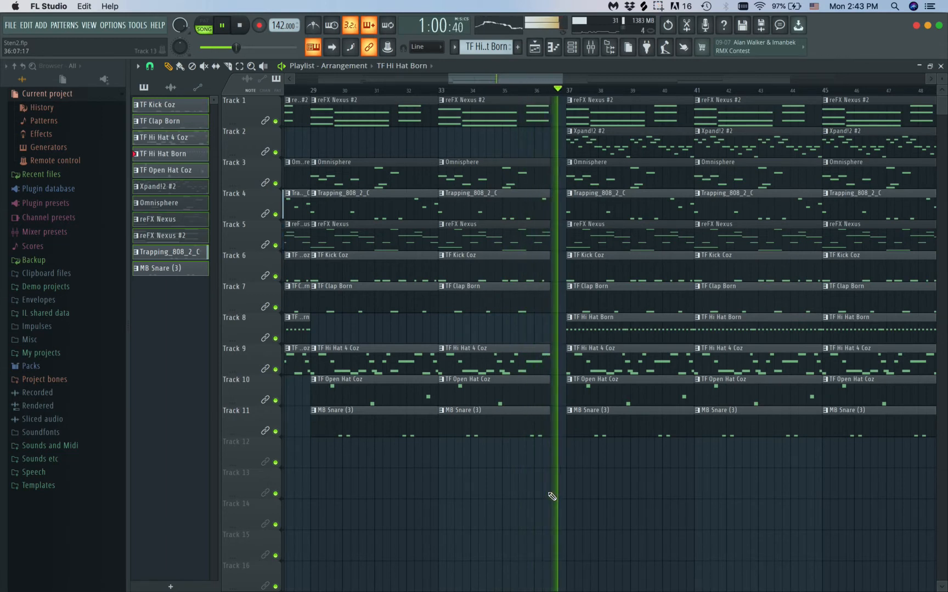
{"action": "scroll", "coordinate": [552, 497], "scroll_direction": "down", "scroll_amount": 5}
{"action": "key", "text": "space"}
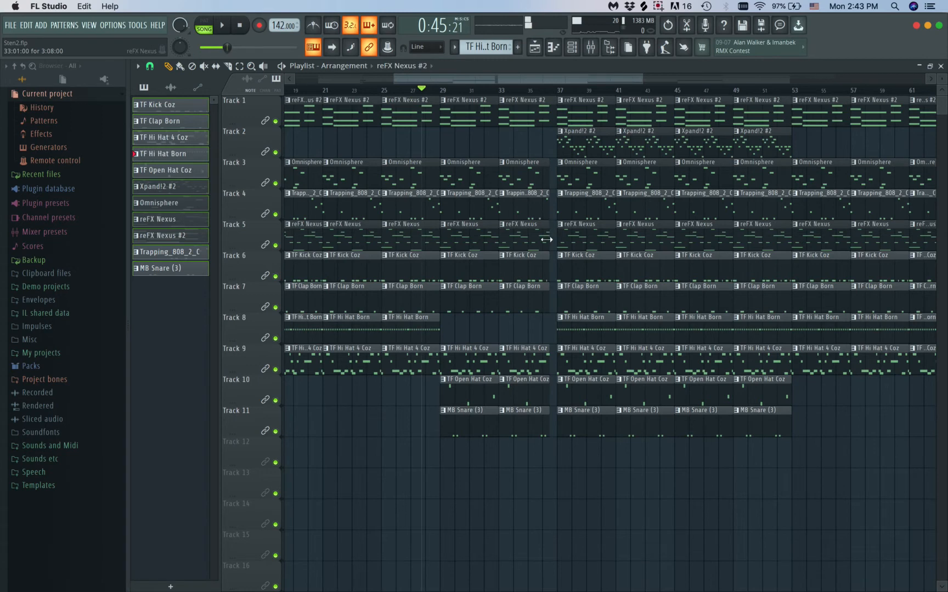
During playback from about bar 34, extend the trimmed reFX Nexus clip on Track 5 to bar 37 and move its track up to Track 2
{"action": "left_click", "coordinate": [519, 94]}
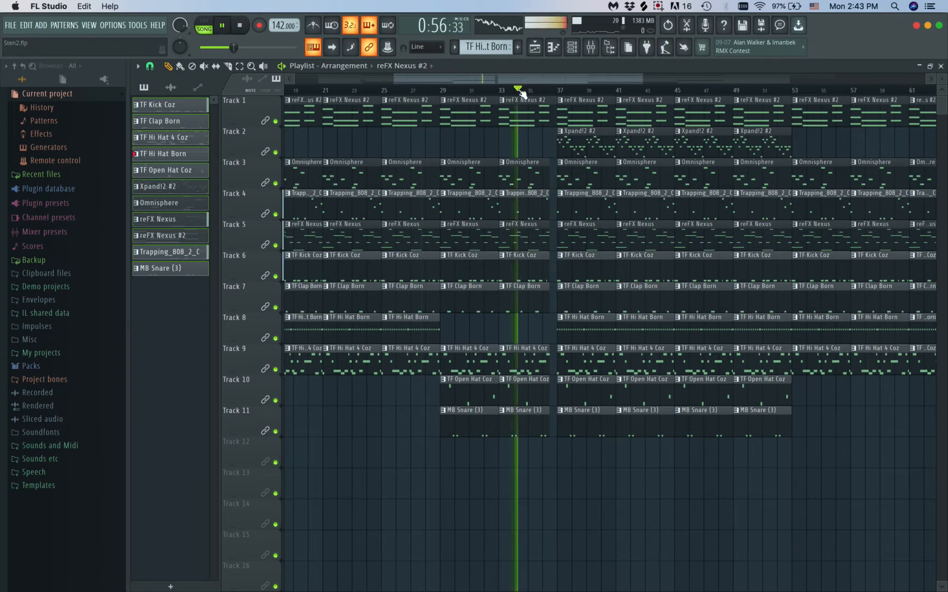
{"action": "scroll", "coordinate": [548, 203], "scroll_direction": "up", "scroll_amount": 5}
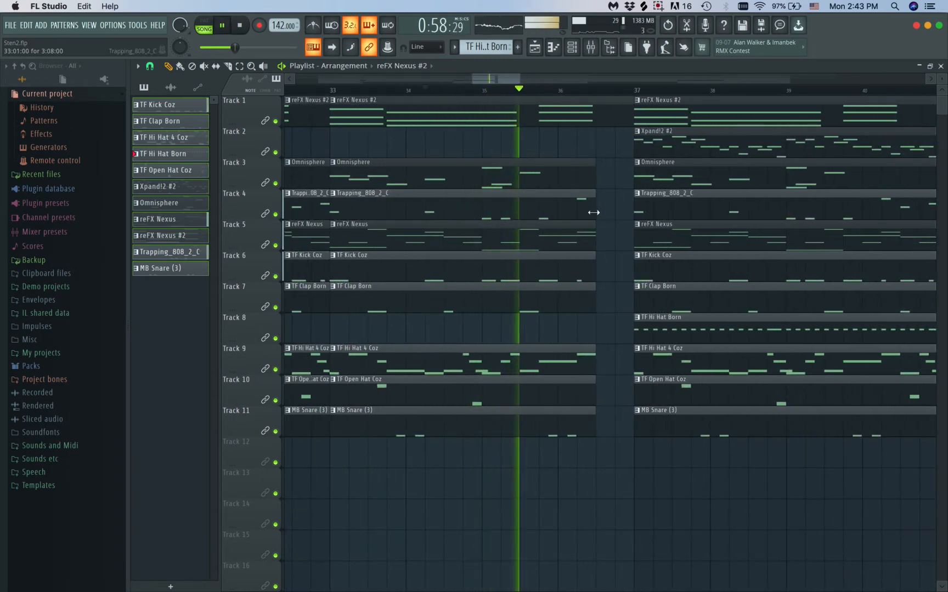
{"action": "left_click_drag", "start_coordinate": [591, 239], "coordinate": [626, 240]}
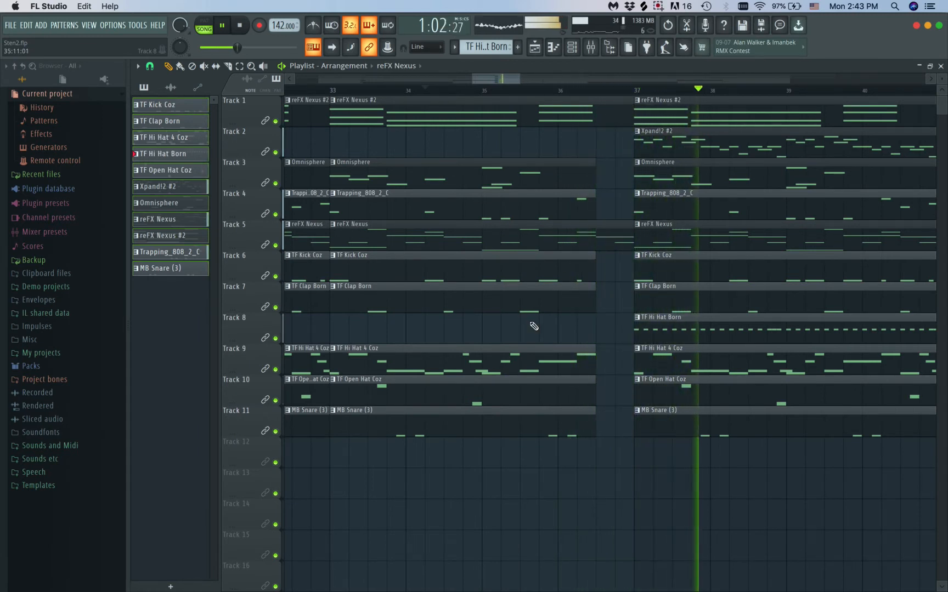
{"action": "left_click_drag", "start_coordinate": [254, 235], "coordinate": [253, 142]}
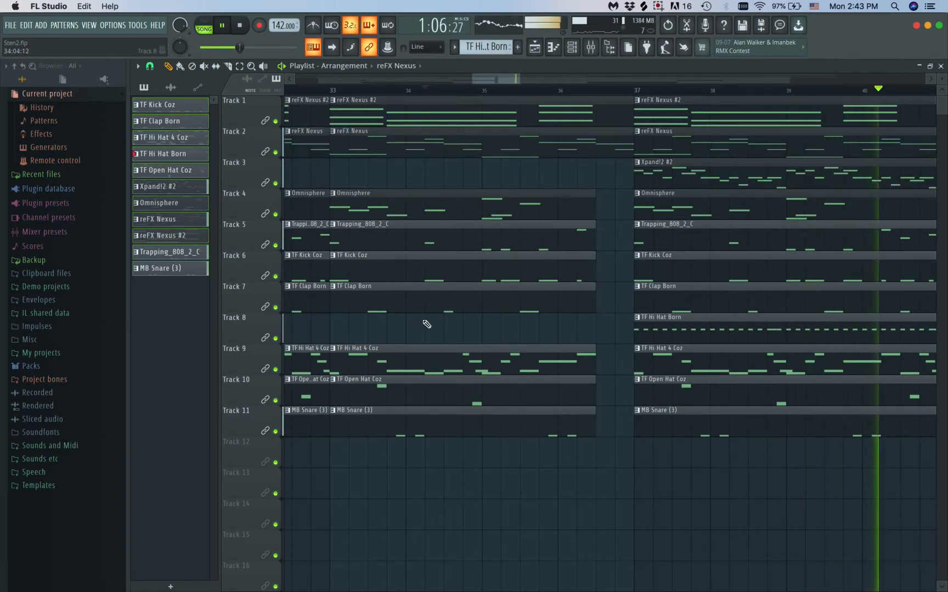
Replace the TF Hi Hat Born clip at bar 45 of Track 8 with a shortened one starting halfway through bar 46
{"action": "scroll", "coordinate": [531, 434], "scroll_direction": "down", "scroll_amount": 3}
{"action": "scroll", "coordinate": [532, 436], "scroll_direction": "down", "scroll_amount": 5}
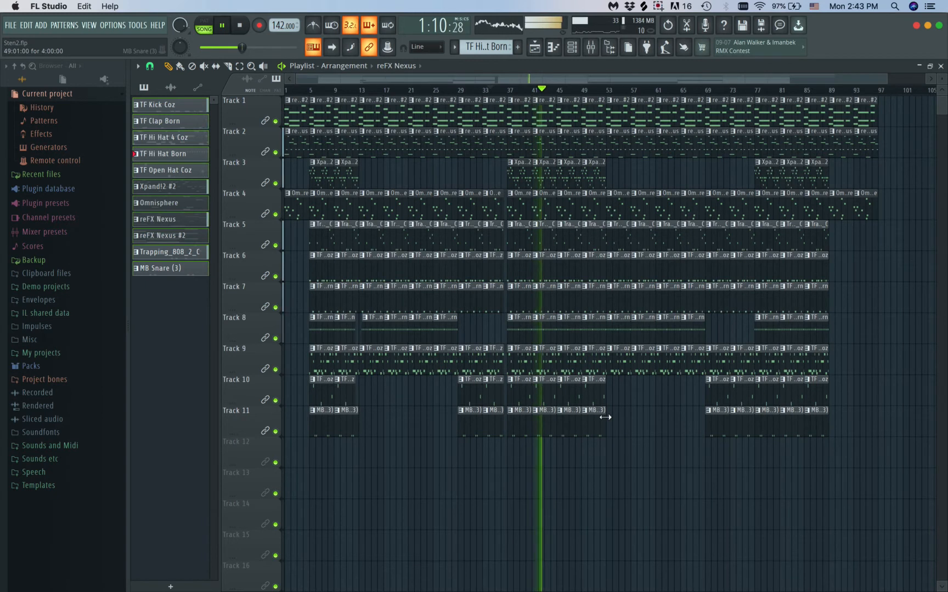
{"action": "right_click", "coordinate": [570, 329]}
{"action": "scroll", "coordinate": [571, 332], "scroll_direction": "up", "scroll_amount": 5}
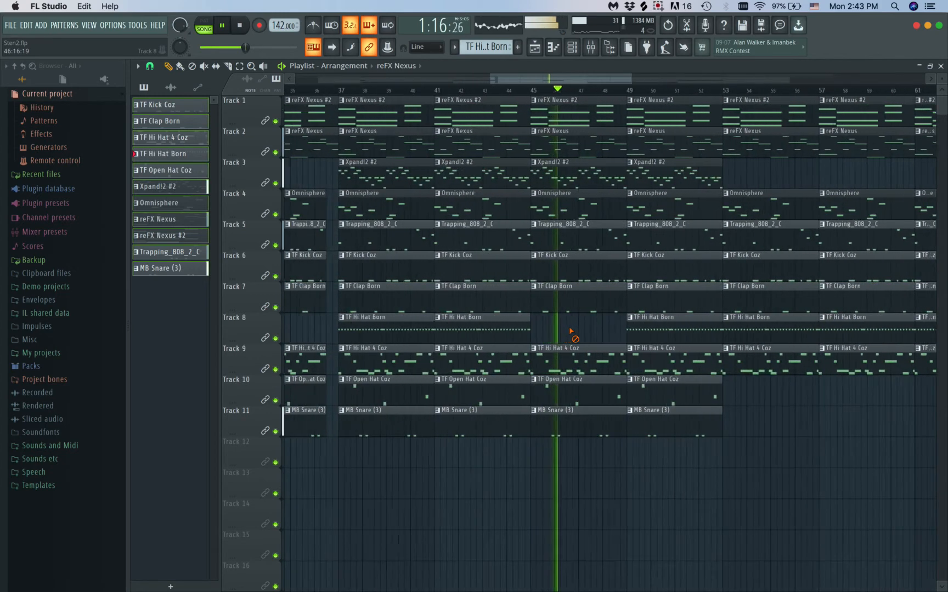
{"action": "key", "text": "space"}
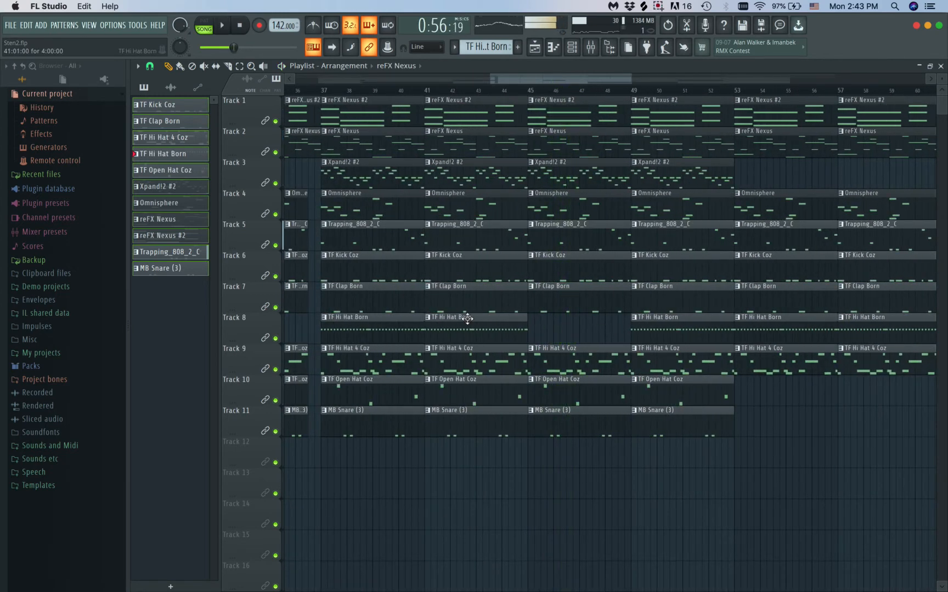
{"action": "left_click_drag", "start_coordinate": [467, 319], "coordinate": [581, 320]}
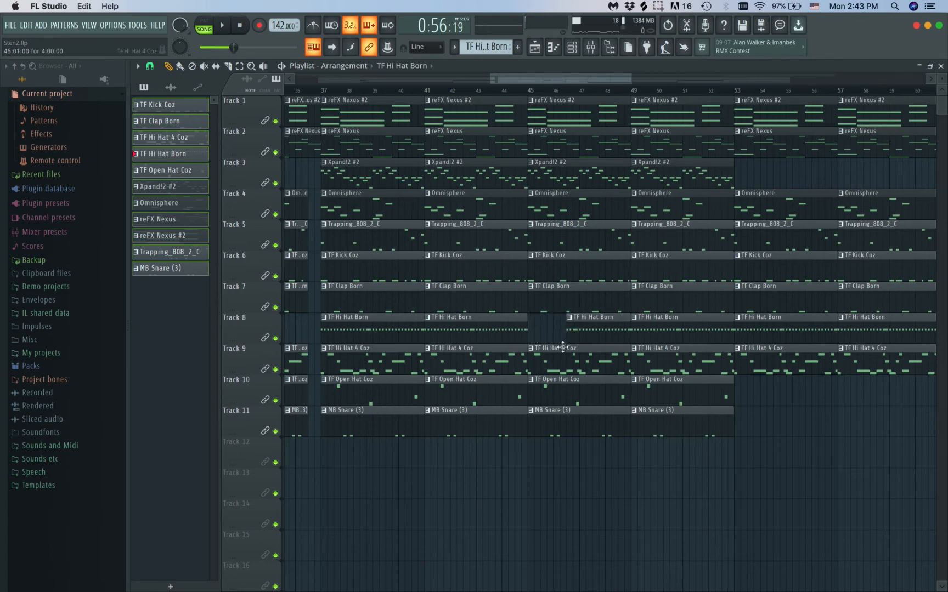
Play the arrangement from about bar 43 to hear the hi-hat gap at bar 45, then stop playback
{"action": "left_click", "coordinate": [492, 90]}
{"action": "key", "text": "space"}
{"action": "scroll", "coordinate": [545, 277], "scroll_direction": "down", "scroll_amount": 4}
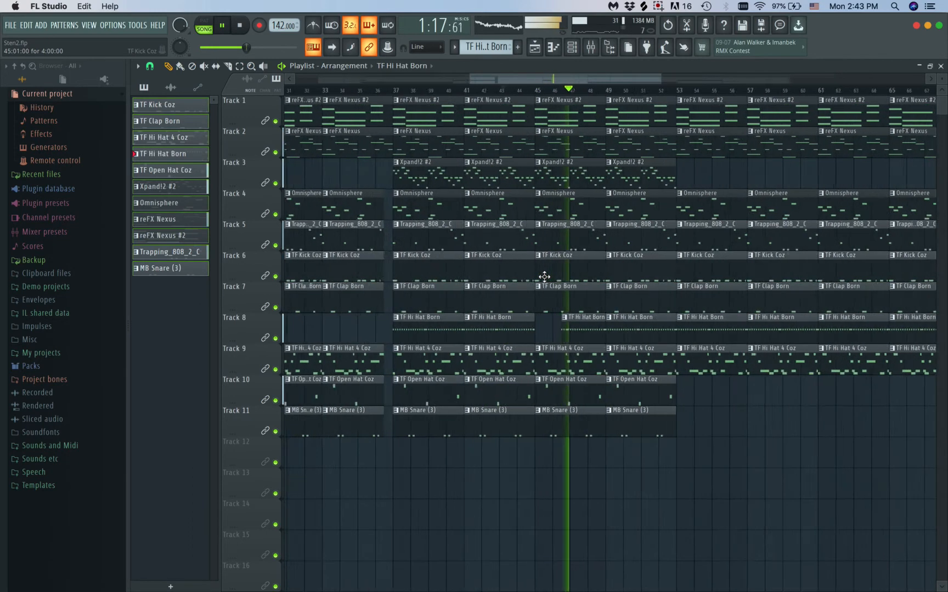
{"action": "key", "text": "space"}
Fine-tune the TF Hi Hat Born clip after the bar 45 gap on Track 8 to start about a quarter into bar 46, checking it by ear
{"action": "scroll", "coordinate": [565, 315], "scroll_direction": "up", "scroll_amount": 4}
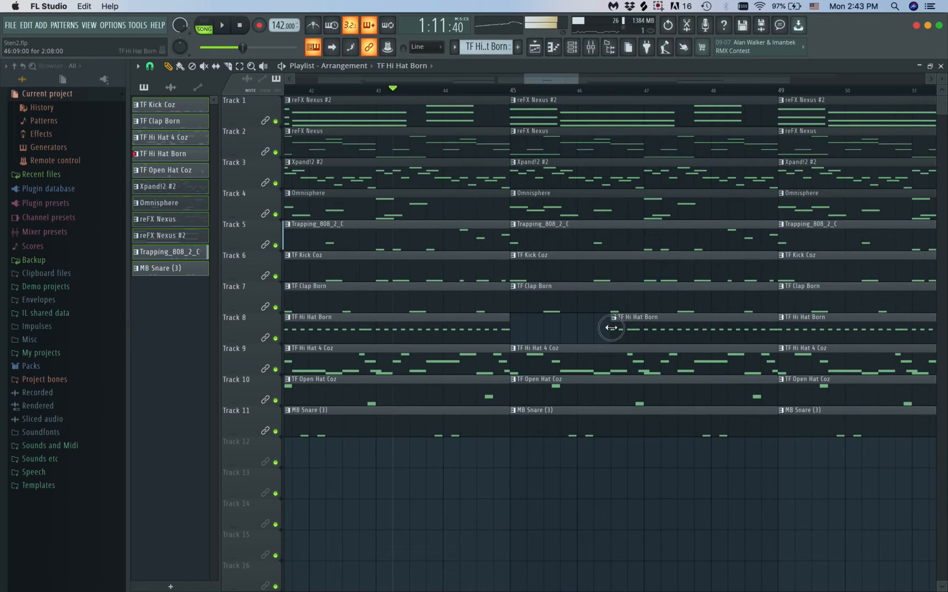
{"action": "key", "text": "space"}
{"action": "scroll", "coordinate": [472, 128], "scroll_direction": "up", "scroll_amount": 2}
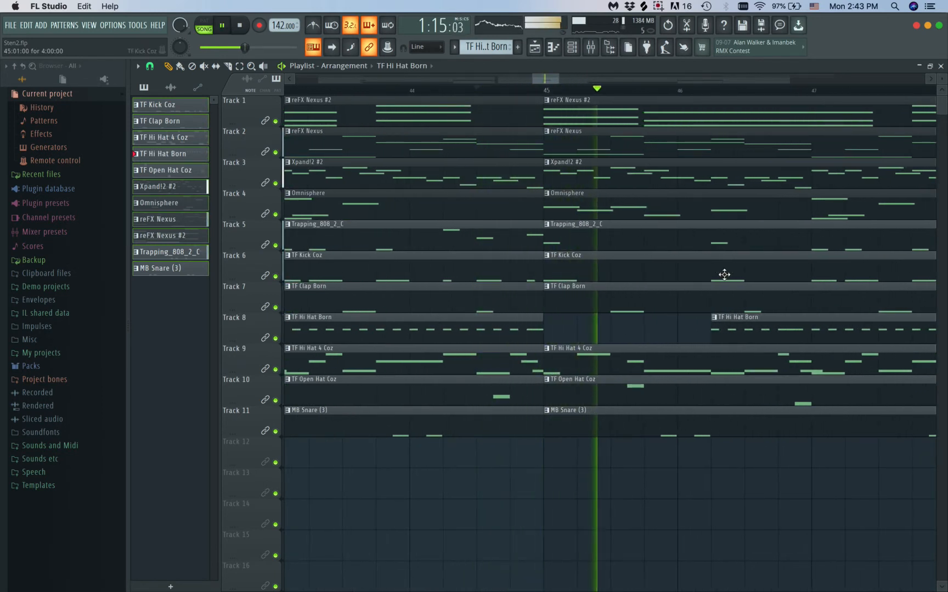
{"action": "left_click_drag", "start_coordinate": [711, 329], "coordinate": [723, 330]}
{"action": "left_click", "coordinate": [492, 90]}
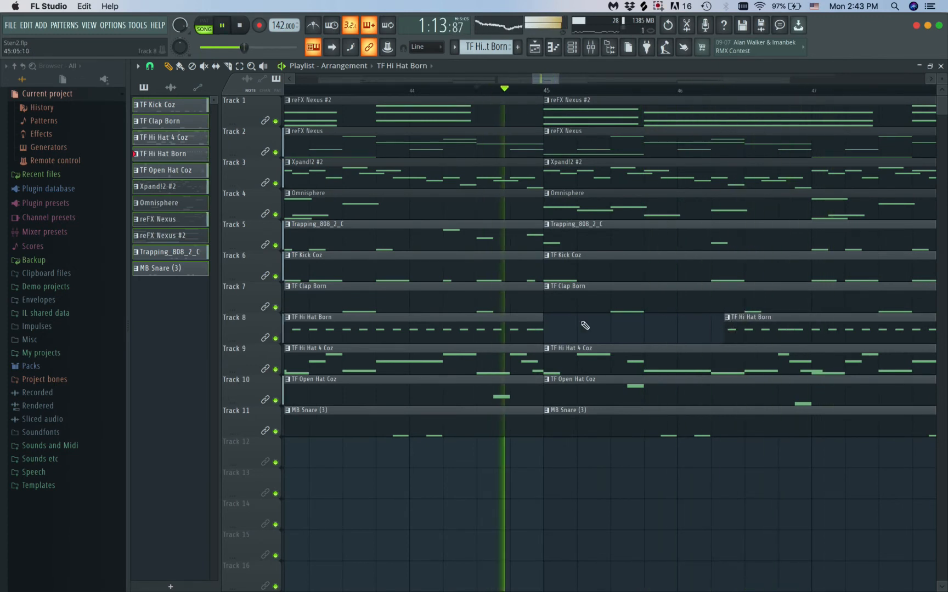
{"action": "scroll", "coordinate": [585, 326], "scroll_direction": "down", "scroll_amount": 3}
{"action": "scroll", "coordinate": [585, 326], "scroll_direction": "down", "scroll_amount": 1}
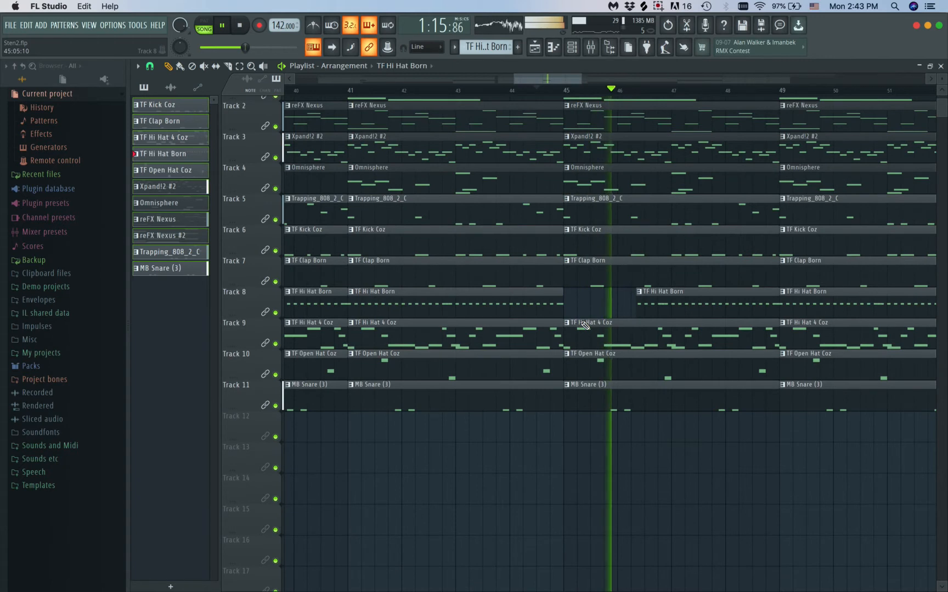
{"action": "key", "text": "space"}
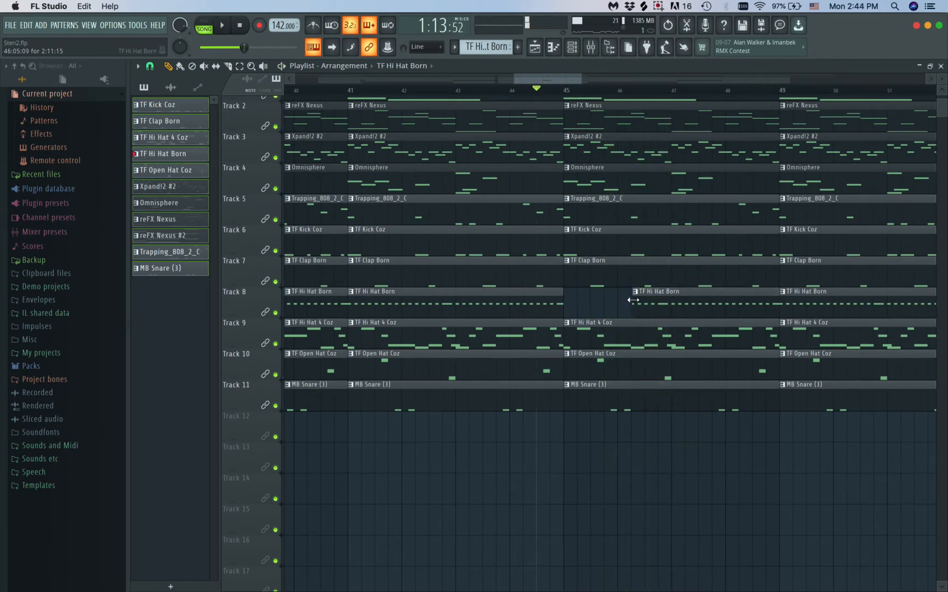
{"action": "key", "text": "super+alt+z"}
Look over the full arrangement in the playlist for its sections and dropouts, and briefly play it from about bar 44
{"action": "scroll", "coordinate": [633, 300], "scroll_direction": "down", "scroll_amount": 8}
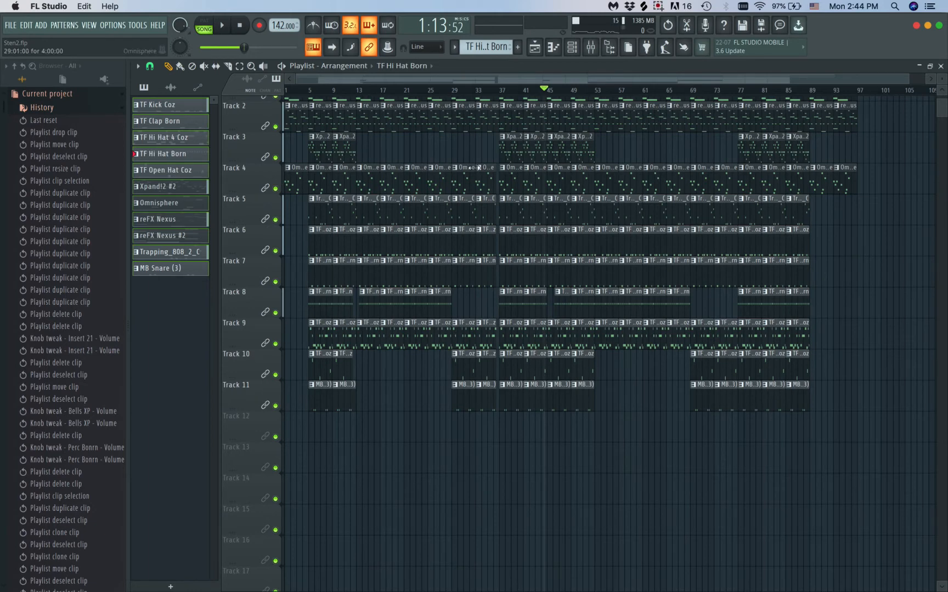
{"action": "scroll", "coordinate": [475, 168], "scroll_direction": "up", "scroll_amount": 2}
{"action": "scroll", "coordinate": [474, 167], "scroll_direction": "left", "scroll_amount": 1}
{"action": "scroll", "coordinate": [475, 168], "scroll_direction": "up", "scroll_amount": 1}
{"action": "scroll", "coordinate": [475, 167], "scroll_direction": "up", "scroll_amount": 1}
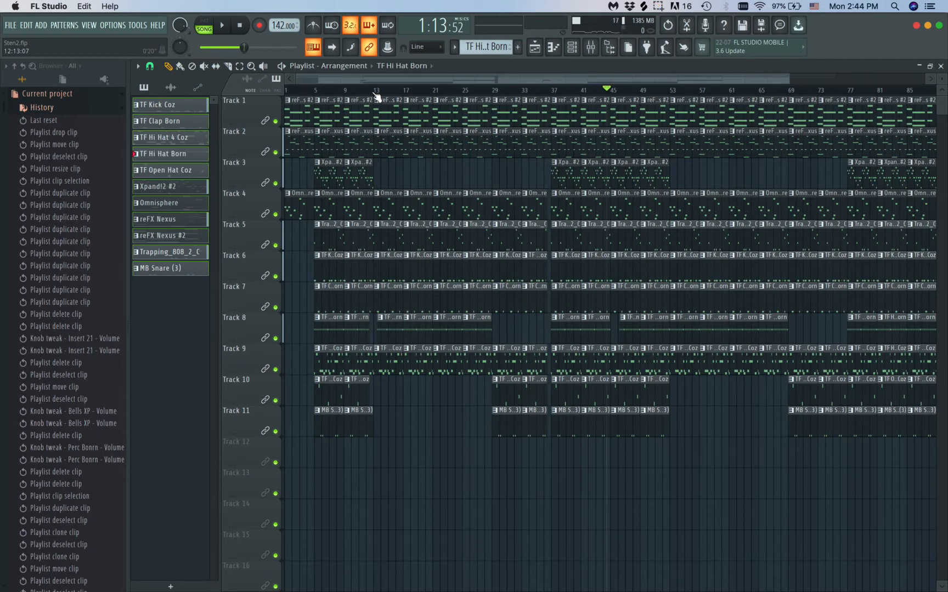
{"action": "scroll", "coordinate": [377, 97], "scroll_direction": "up", "scroll_amount": 3}
{"action": "scroll", "coordinate": [376, 96], "scroll_direction": "down", "scroll_amount": 3}
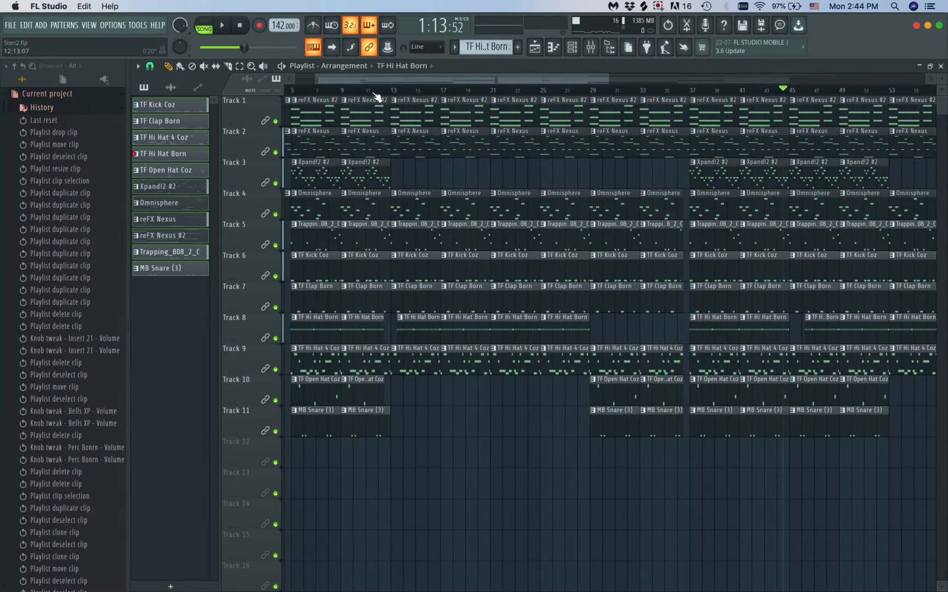
{"action": "scroll", "coordinate": [496, 240], "scroll_direction": "down", "scroll_amount": 1}
{"action": "scroll", "coordinate": [495, 240], "scroll_direction": "down", "scroll_amount": 1}
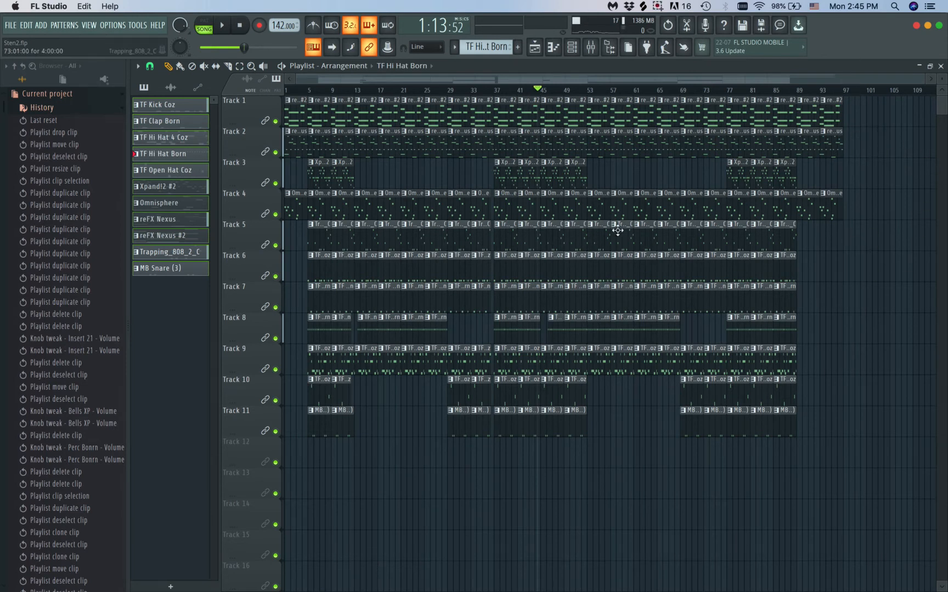
{"action": "key", "text": "space"}
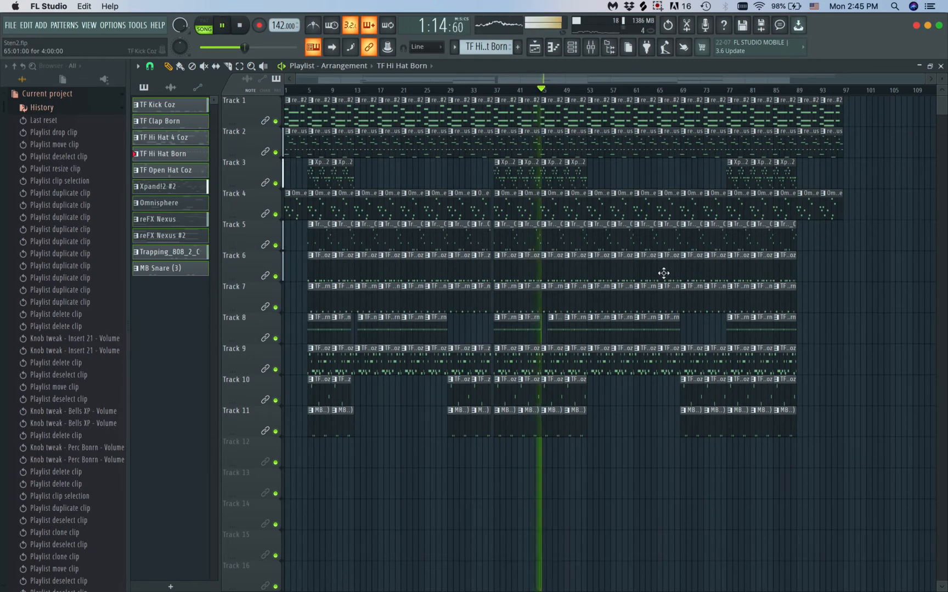
{"action": "key", "text": "space"}
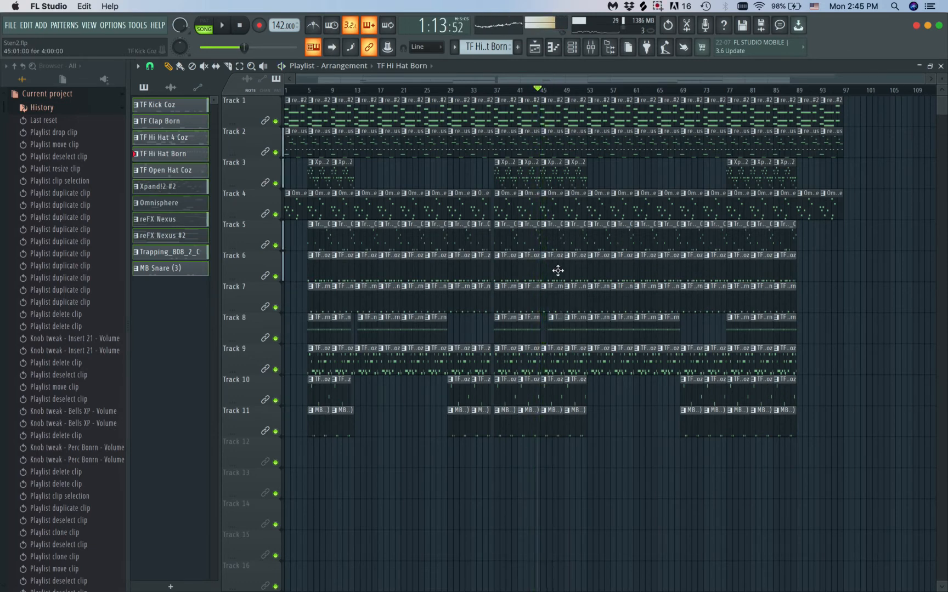
Solo the MB Snare (3) part on Track 11, play it from about bar 5, then stop and restore all tracks
{"action": "scroll", "coordinate": [453, 165], "scroll_direction": "up", "scroll_amount": 3}
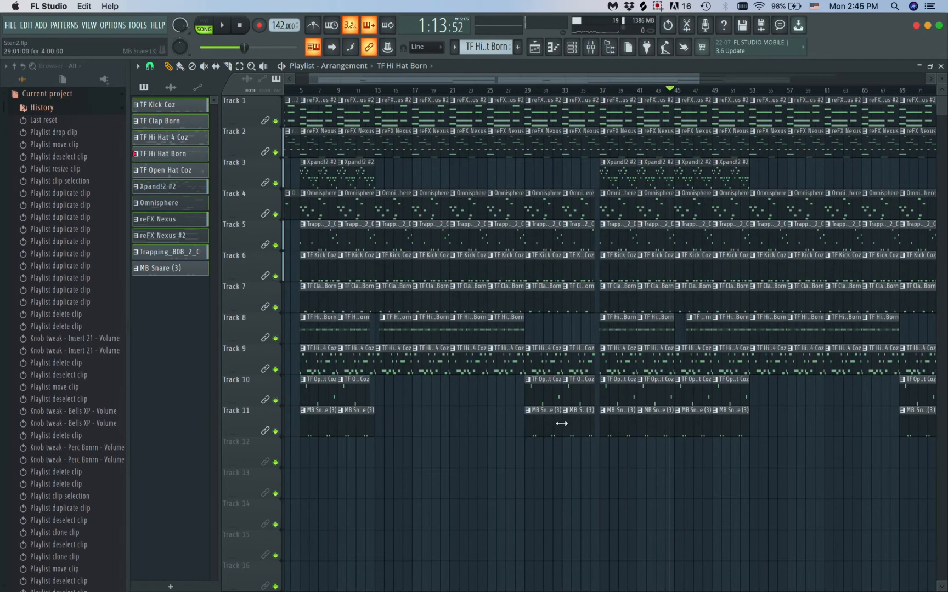
{"action": "right_click", "coordinate": [275, 431]}
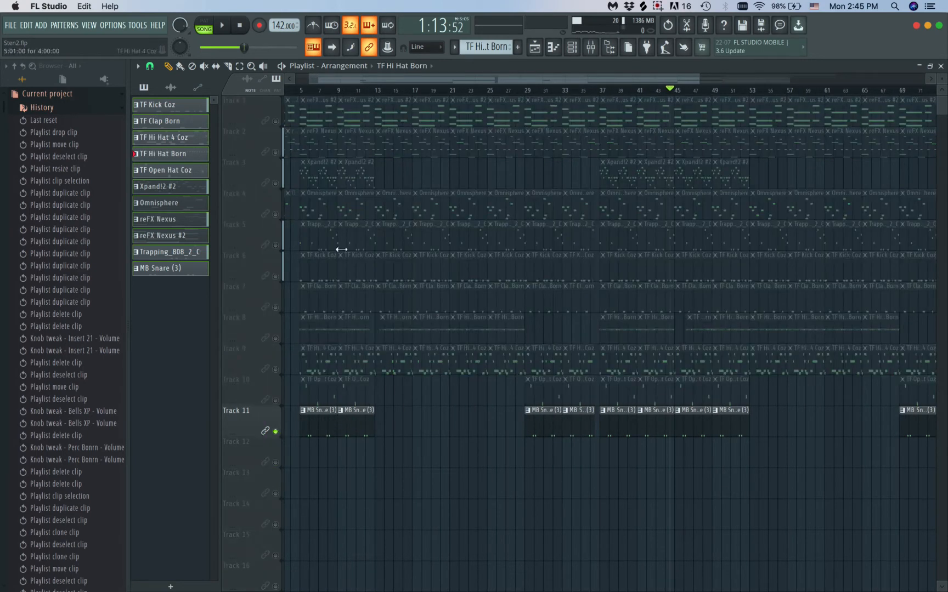
{"action": "left_click", "coordinate": [306, 96]}
{"action": "key", "text": "space"}
{"action": "right_click", "coordinate": [276, 431]}
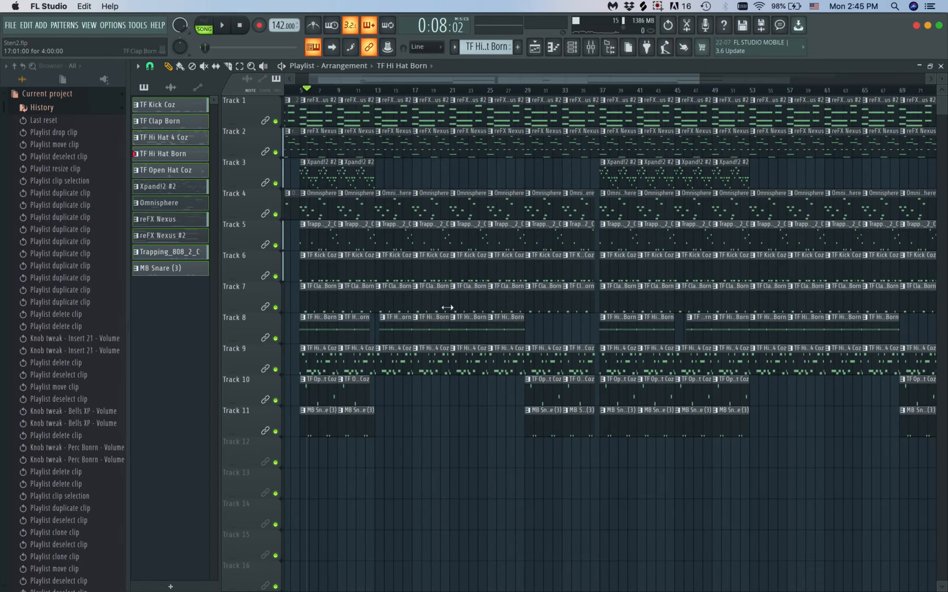
Make the Trapping_808_2_C clip at bar 13 on Track 5 a unique pattern and color it dark khaki
{"action": "scroll", "coordinate": [447, 308], "scroll_direction": "up", "scroll_amount": 5}
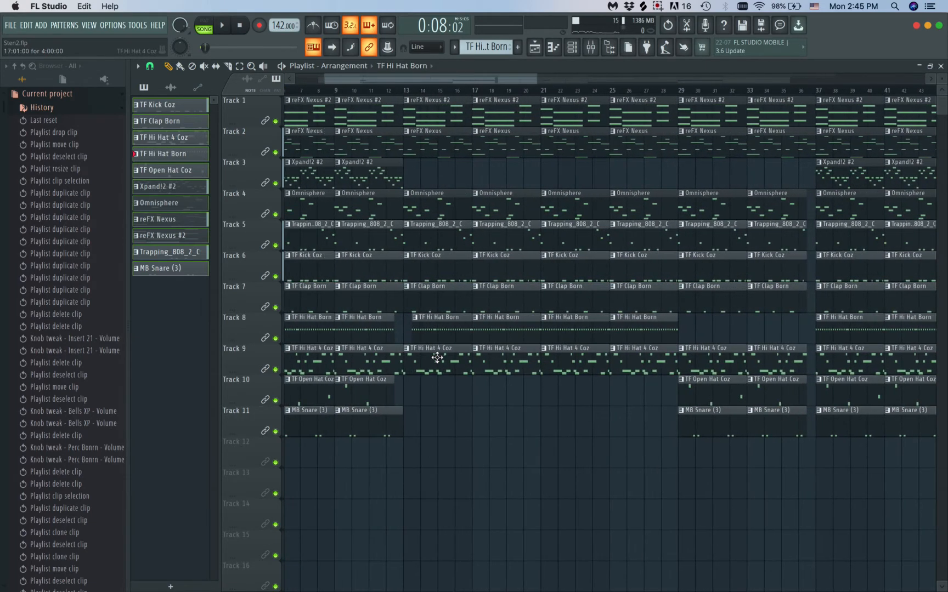
{"action": "scroll", "coordinate": [413, 285], "scroll_direction": "up", "scroll_amount": 2}
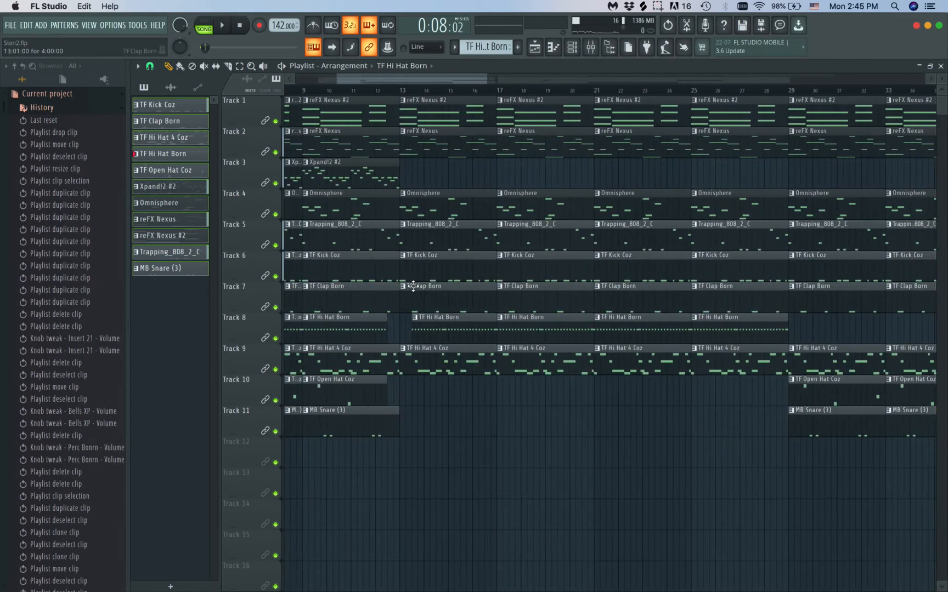
{"action": "right_click", "coordinate": [404, 228]}
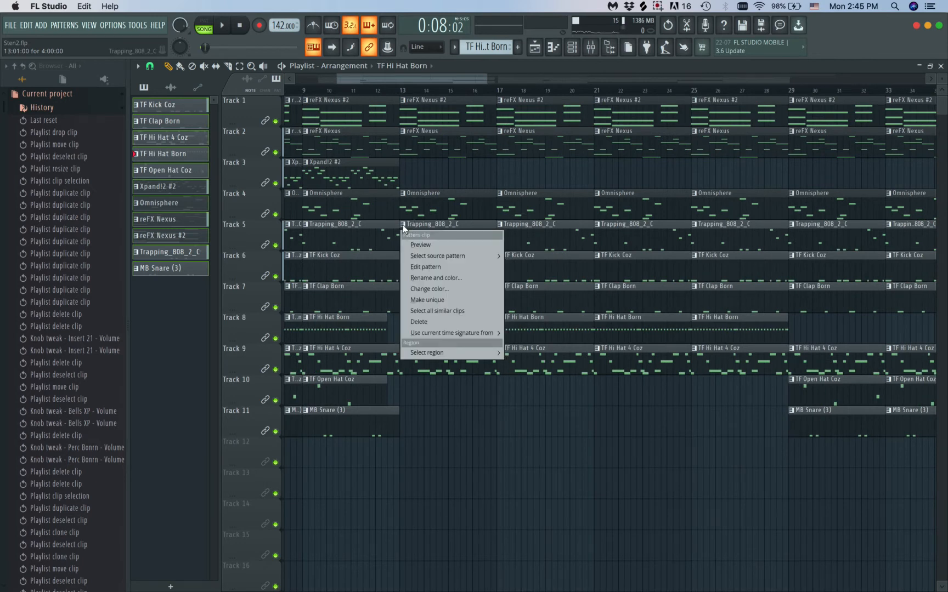
{"action": "key", "text": "m"}
{"action": "right_click", "coordinate": [403, 225]}
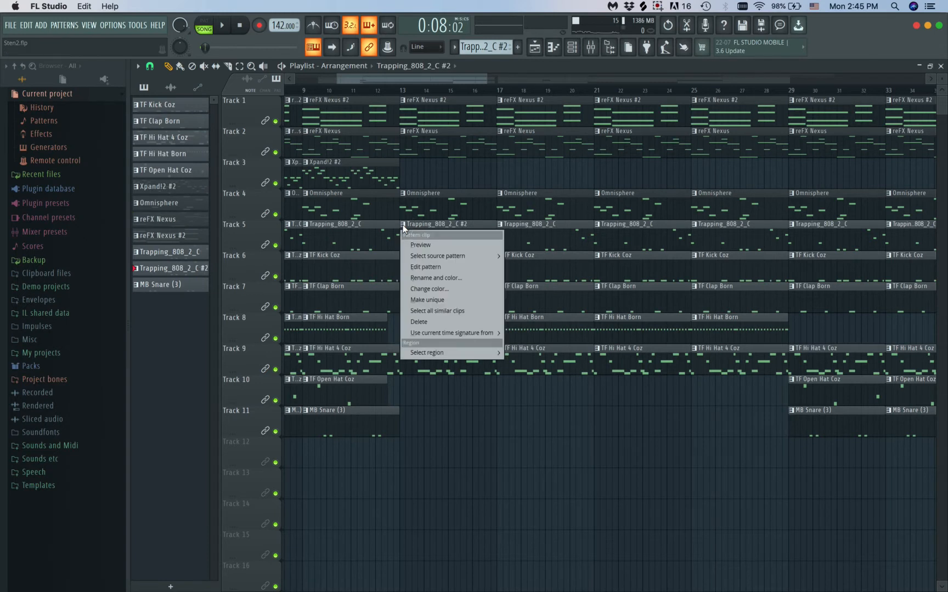
{"action": "key", "text": "r"}
{"action": "left_click", "coordinate": [403, 225]}
{"action": "left_click", "coordinate": [575, 248]}
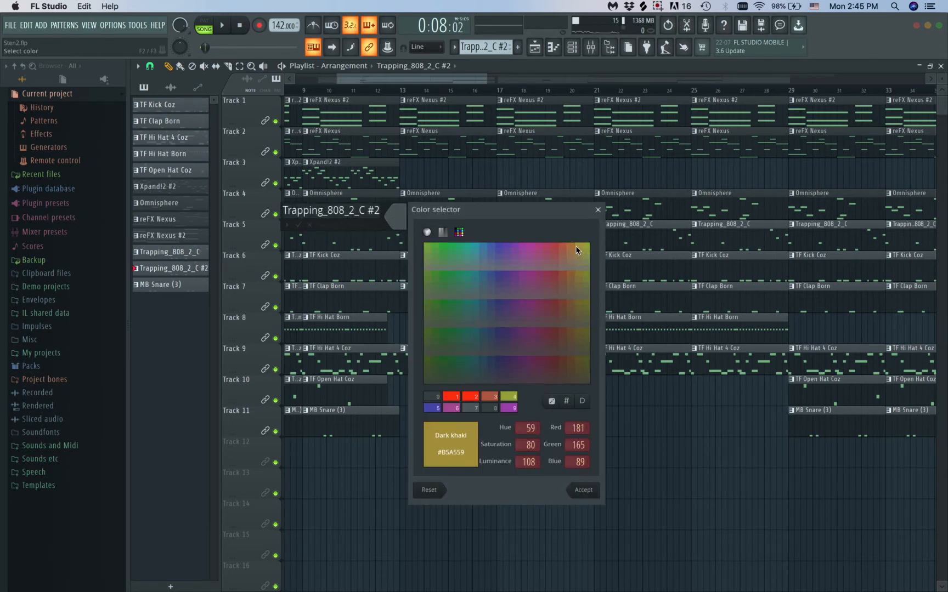
{"action": "key", "text": "Return"}
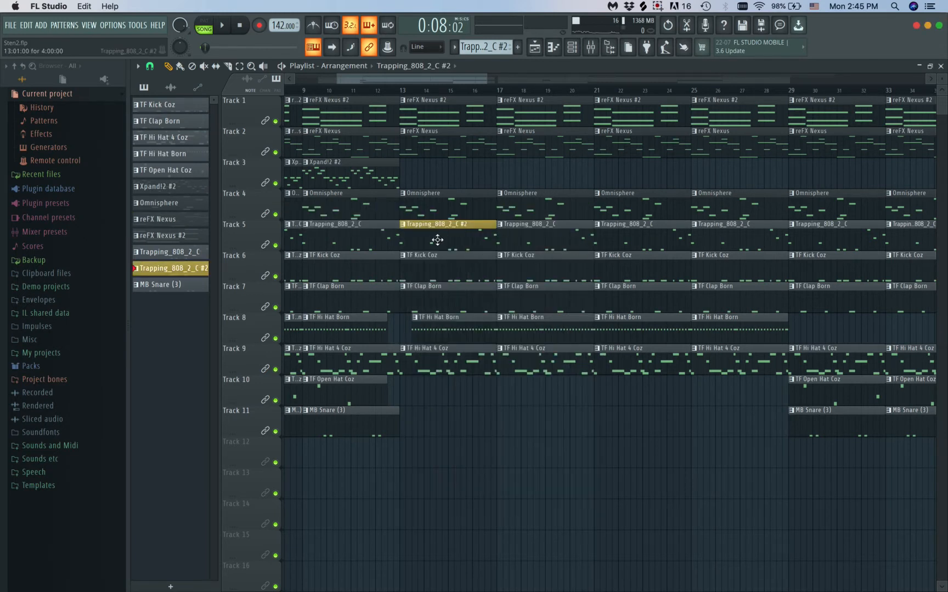
Make the TF Kick Coz clip at bar 13 on Track 6 a unique pattern and color it the same dark khaki
{"action": "left_click", "coordinate": [423, 257]}
{"action": "left_click", "coordinate": [403, 256]}
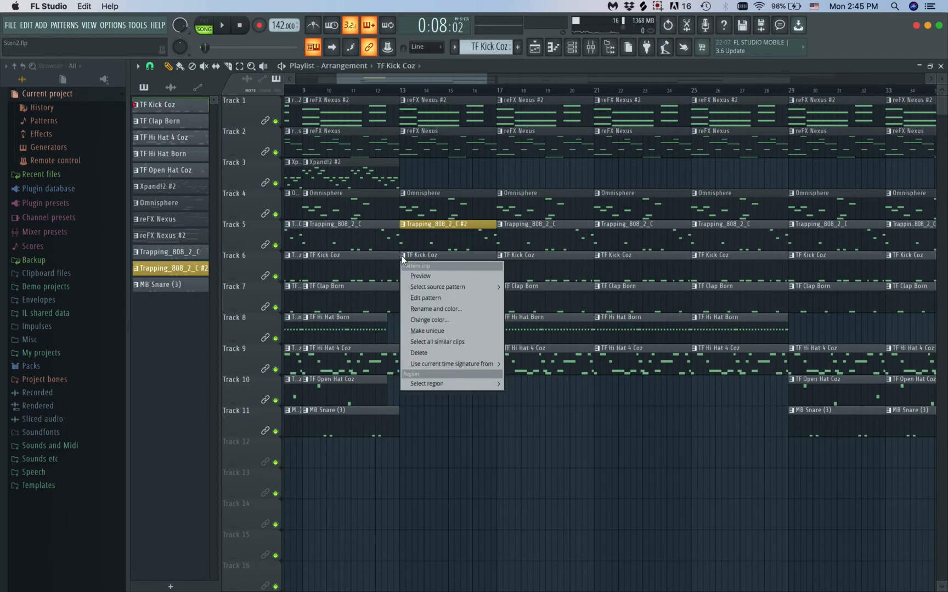
{"action": "left_click", "coordinate": [427, 331]}
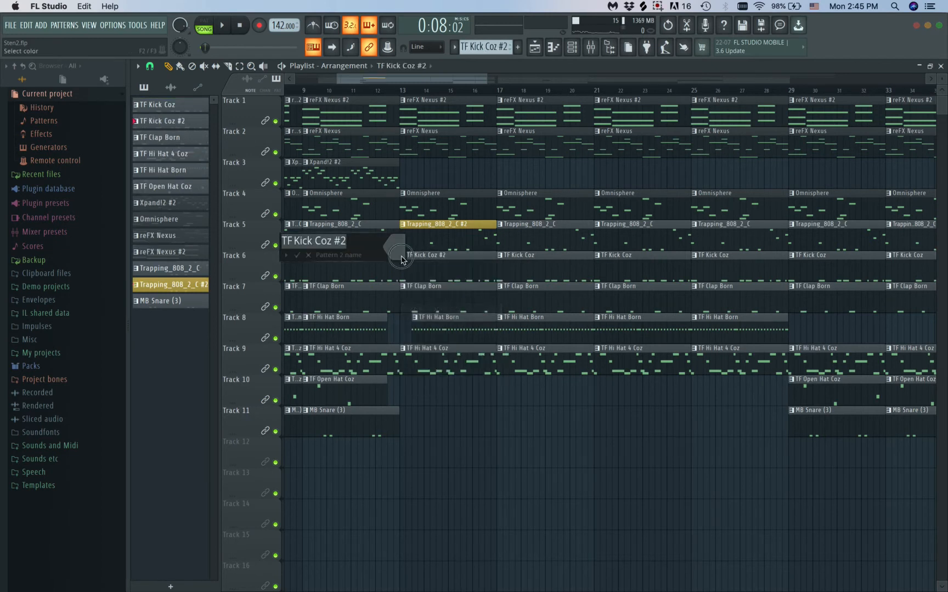
{"action": "left_click", "coordinate": [580, 281]}
{"action": "key", "text": "Return"}
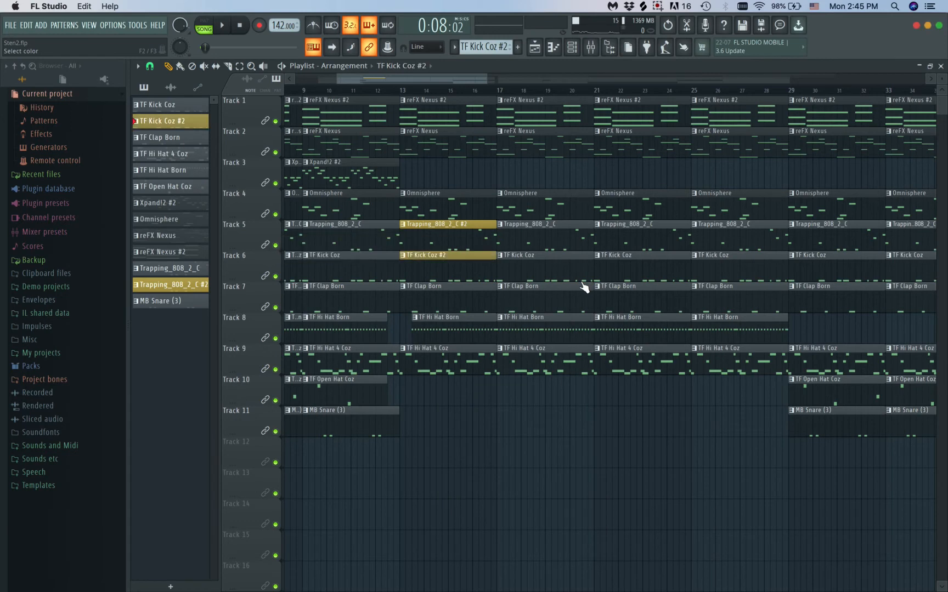
Mute the kick on Track 6 and play the arrangement from about bar 12
{"action": "scroll", "coordinate": [544, 306], "scroll_direction": "up", "scroll_amount": 5}
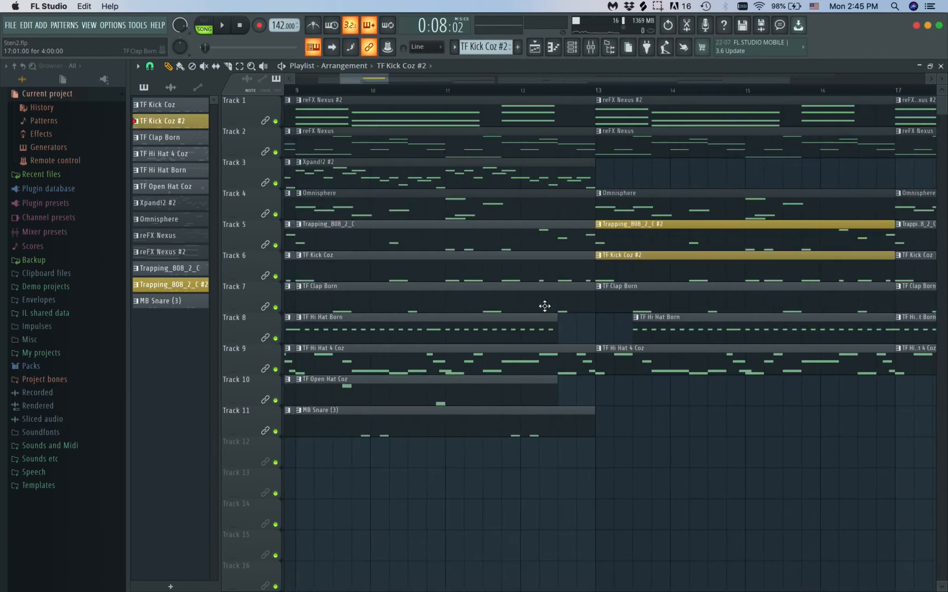
{"action": "scroll", "coordinate": [674, 309], "scroll_direction": "right", "scroll_amount": 2}
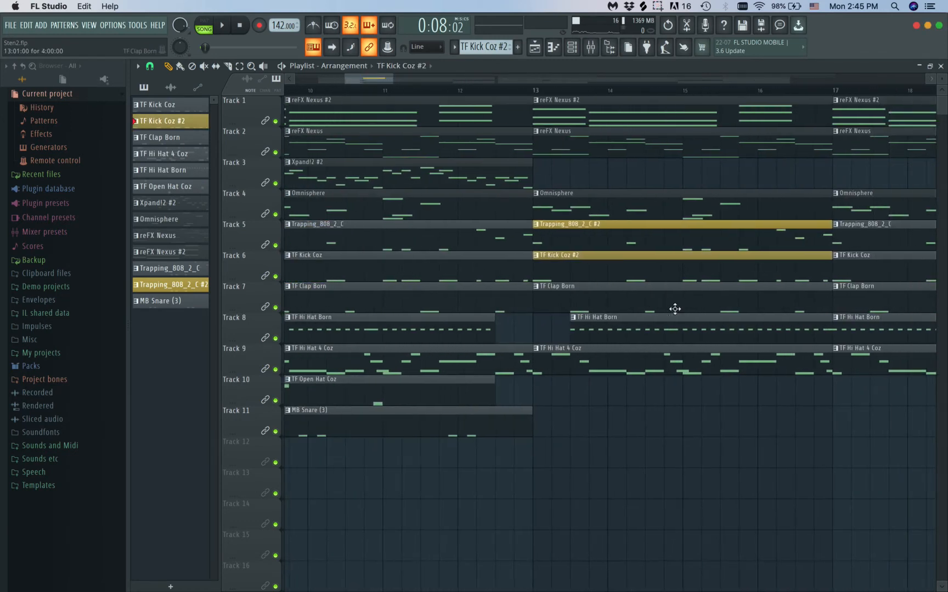
{"action": "left_click", "coordinate": [276, 276]}
{"action": "left_click", "coordinate": [467, 95]}
{"action": "scroll", "coordinate": [459, 190], "scroll_direction": "up", "scroll_amount": 2}
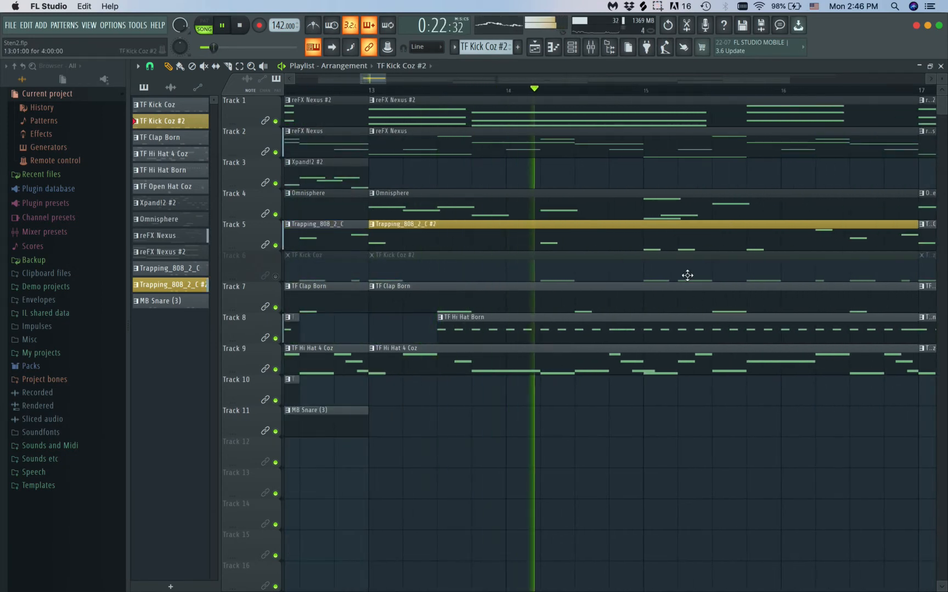
In the piano roll of Trapping_808_2_C #2, delete the B4 notes on beats 2 and 4 of bar 3, checking by ear
{"action": "double_click", "coordinate": [662, 244]}
{"action": "key", "text": "space"}
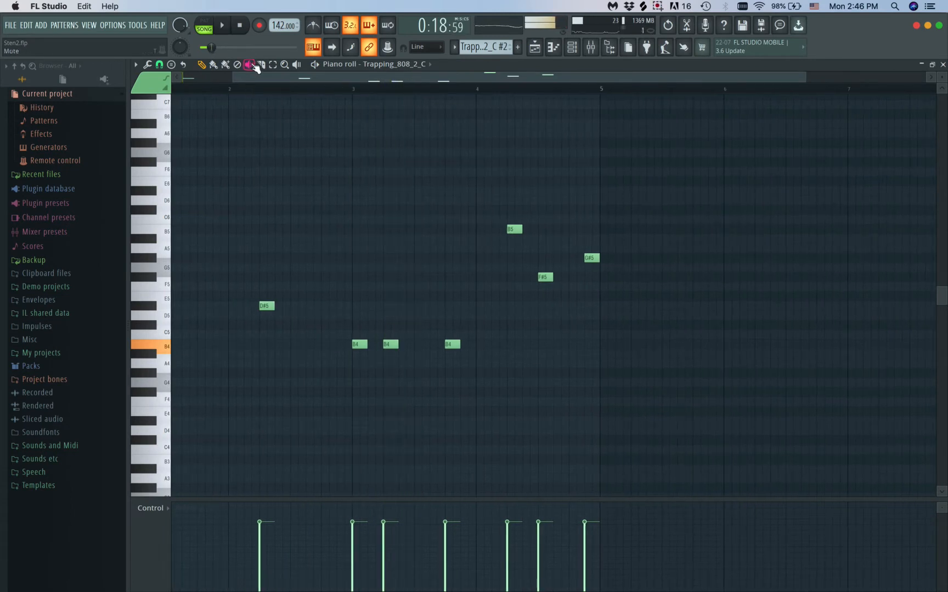
{"action": "left_click", "coordinate": [389, 343]}
{"action": "key", "text": "space"}
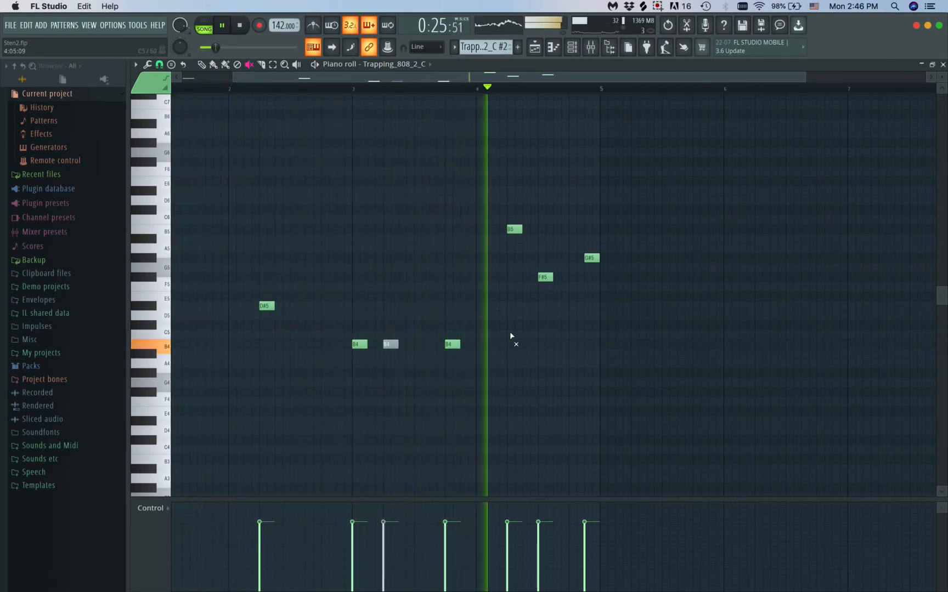
{"action": "scroll", "coordinate": [469, 345], "scroll_direction": "down", "scroll_amount": 2}
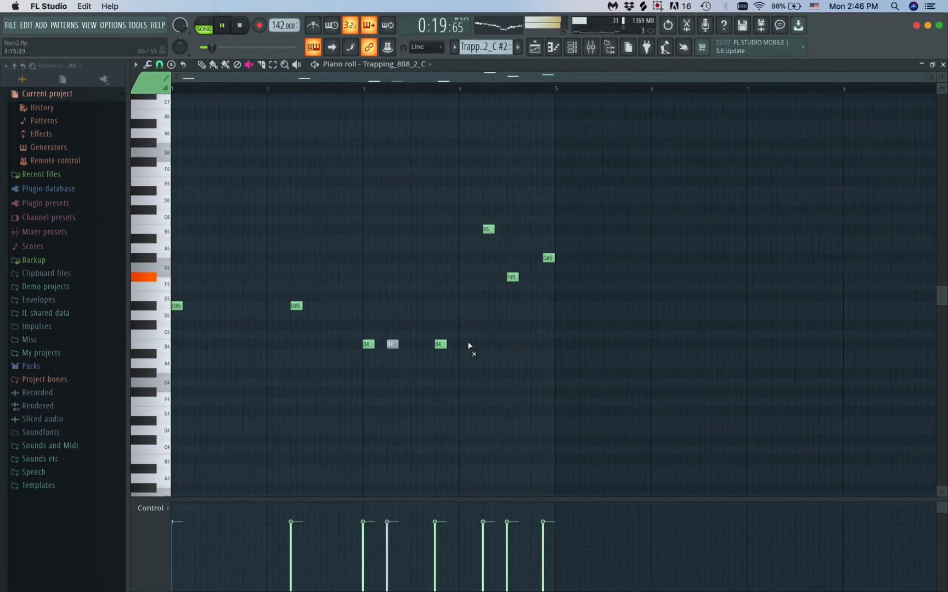
{"action": "left_click", "coordinate": [202, 65]}
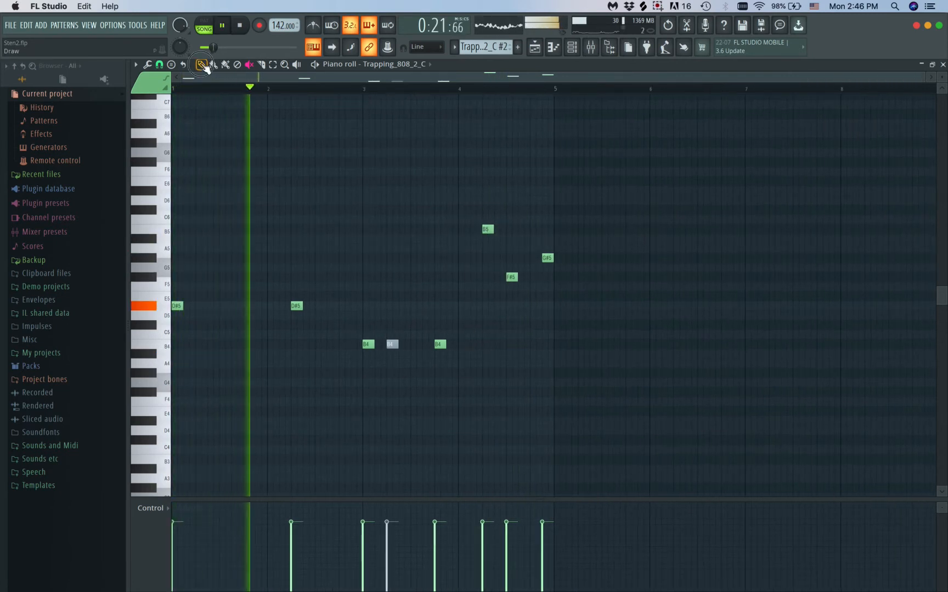
{"action": "right_click", "coordinate": [391, 344]}
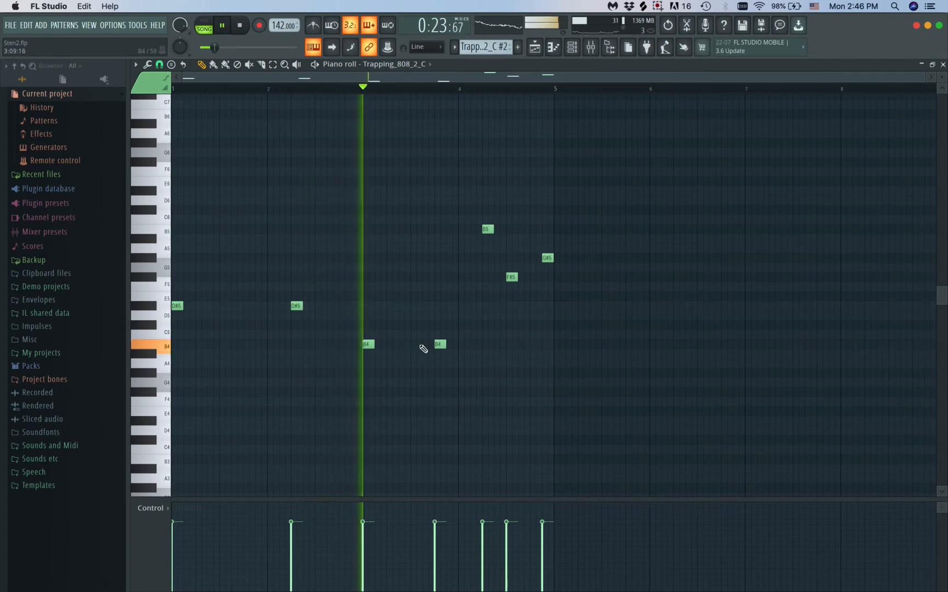
{"action": "right_click", "coordinate": [439, 345]}
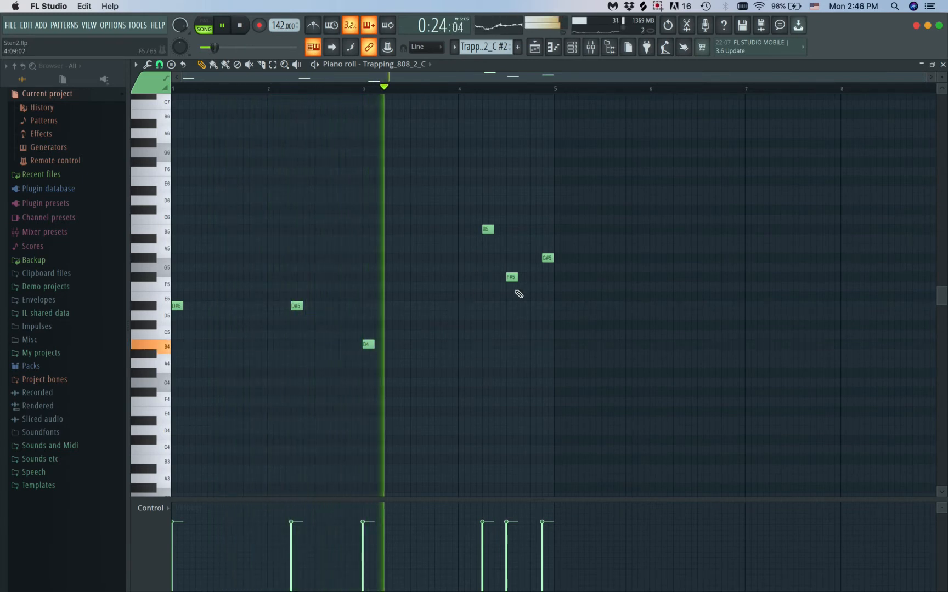
{"action": "key", "text": "space"}
Lower the B5 note in bar 4 of the 808 pattern to B4, and delete the F#5 and G#5 notes after it
{"action": "left_click_drag", "start_coordinate": [488, 230], "coordinate": [486, 347]}
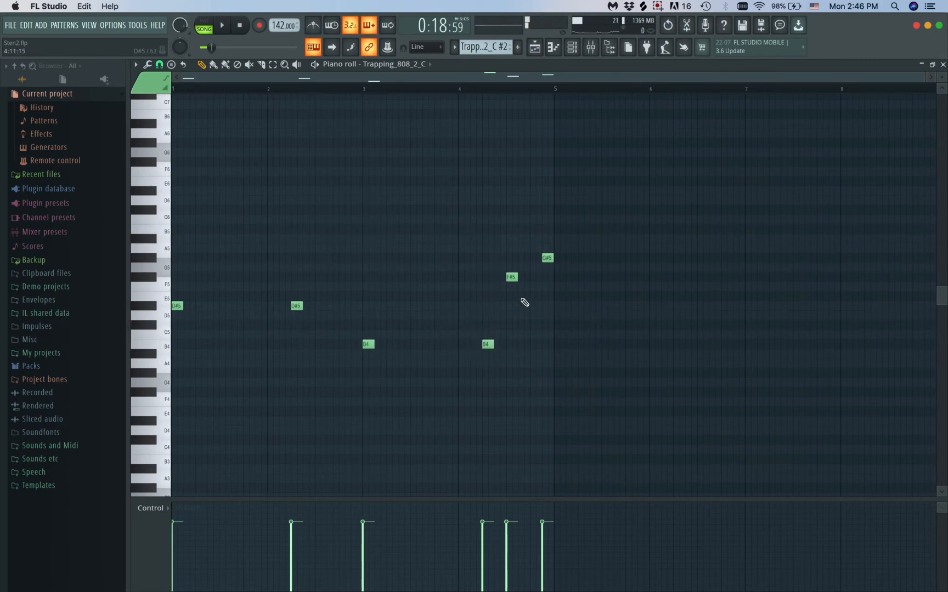
{"action": "key", "text": "space"}
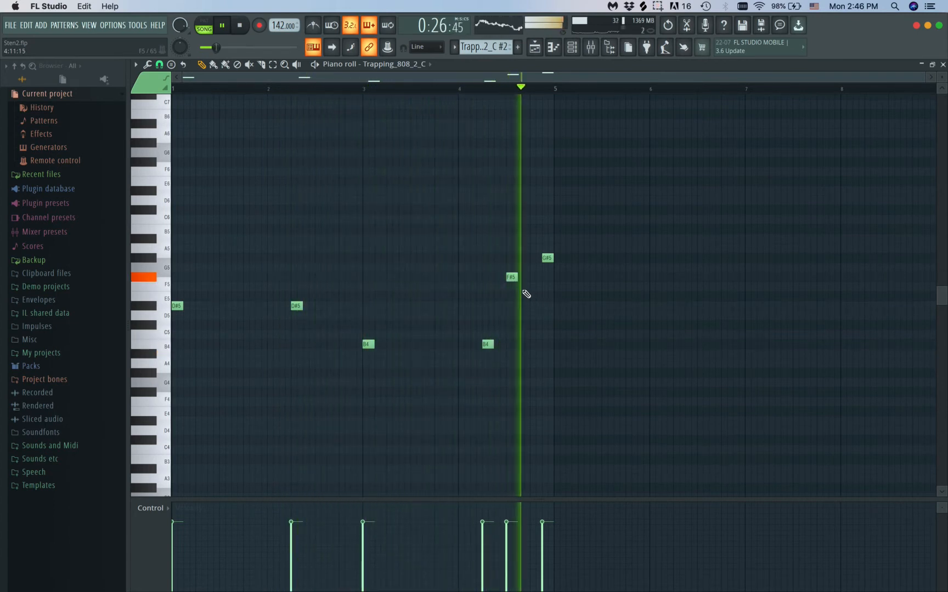
{"action": "right_click", "coordinate": [511, 277]}
{"action": "right_click", "coordinate": [548, 257]}
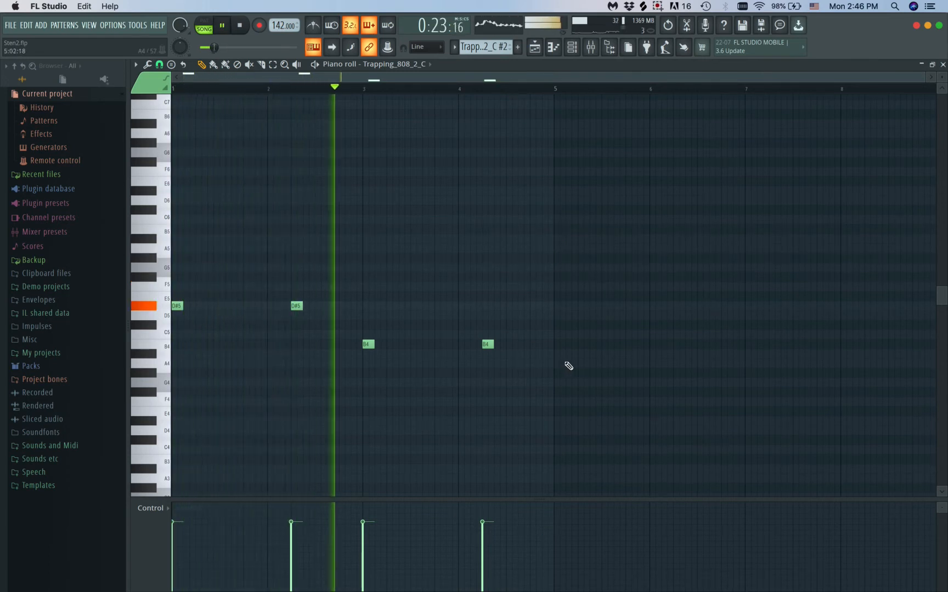
Add a B4 note on beat 2 of bar 3 in the 808 pattern, listen to it, and return to the playlist with playback stopped
{"action": "left_click", "coordinate": [405, 344]}
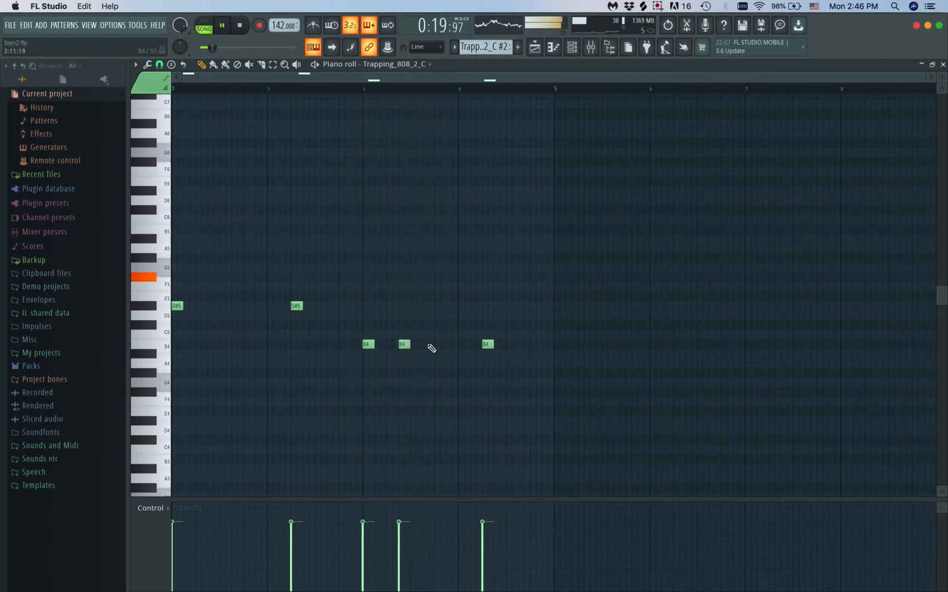
{"action": "left_click_drag", "start_coordinate": [404, 344], "coordinate": [391, 344]}
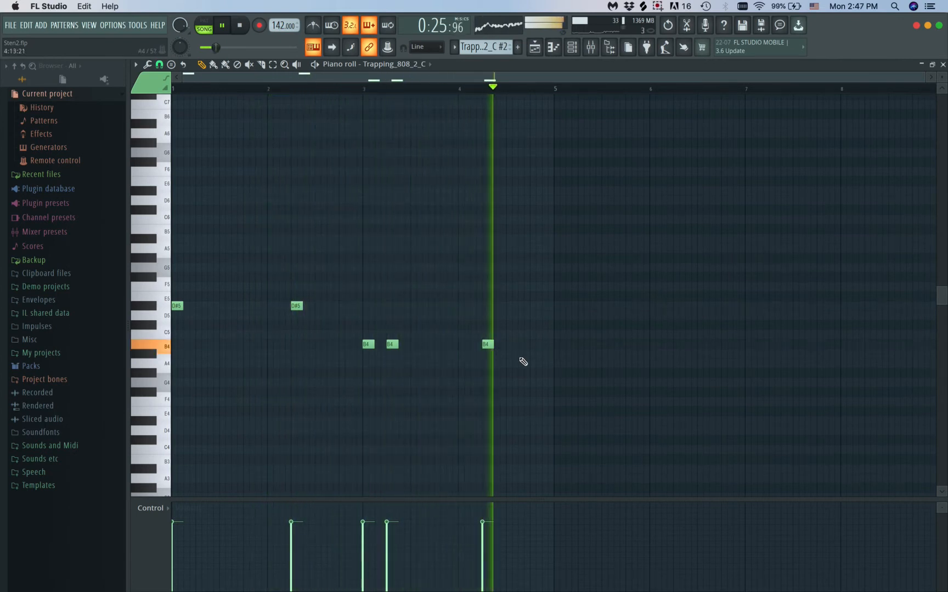
{"action": "key", "text": "F5"}
{"action": "key", "text": "space"}
Replace the Trapping_808_2_C clip at bar 17 on Track 5 with a copy of the Trapping_808_2_C #2 clip
{"action": "scroll", "coordinate": [597, 242], "scroll_direction": "down", "scroll_amount": 5}
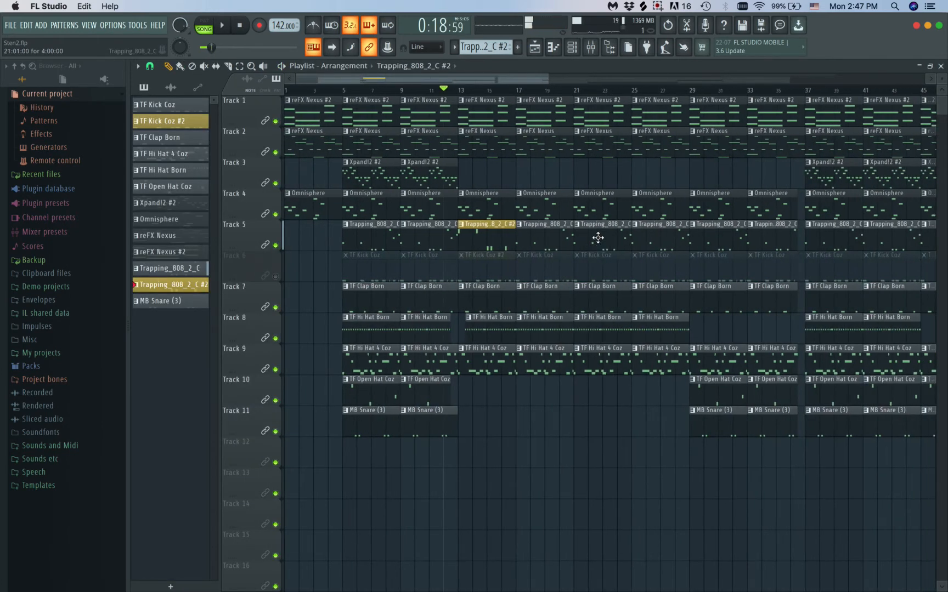
{"action": "right_click", "coordinate": [540, 238]}
{"action": "left_click_drag", "start_coordinate": [480, 226], "coordinate": [538, 228]}
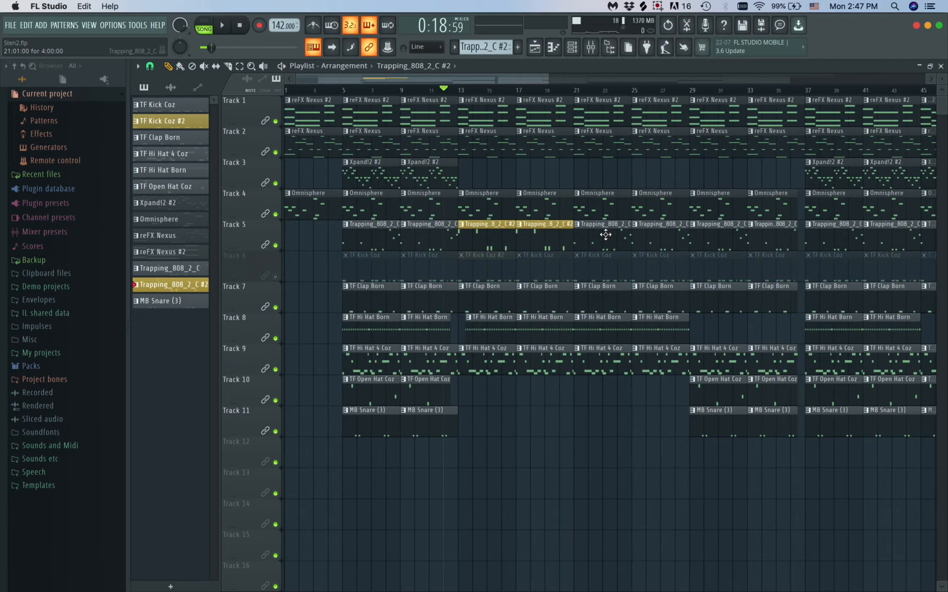
Unmute Track 6, delete its TF Kick Coz clip at bar 17, and save the project
{"action": "scroll", "coordinate": [605, 234], "scroll_direction": "down", "scroll_amount": 5}
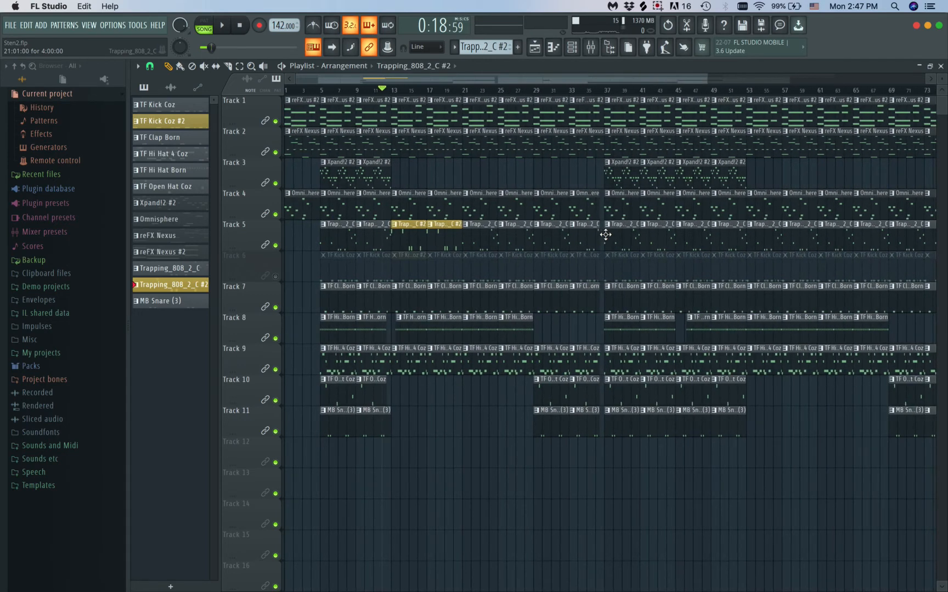
{"action": "scroll", "coordinate": [606, 235], "scroll_direction": "down", "scroll_amount": 5}
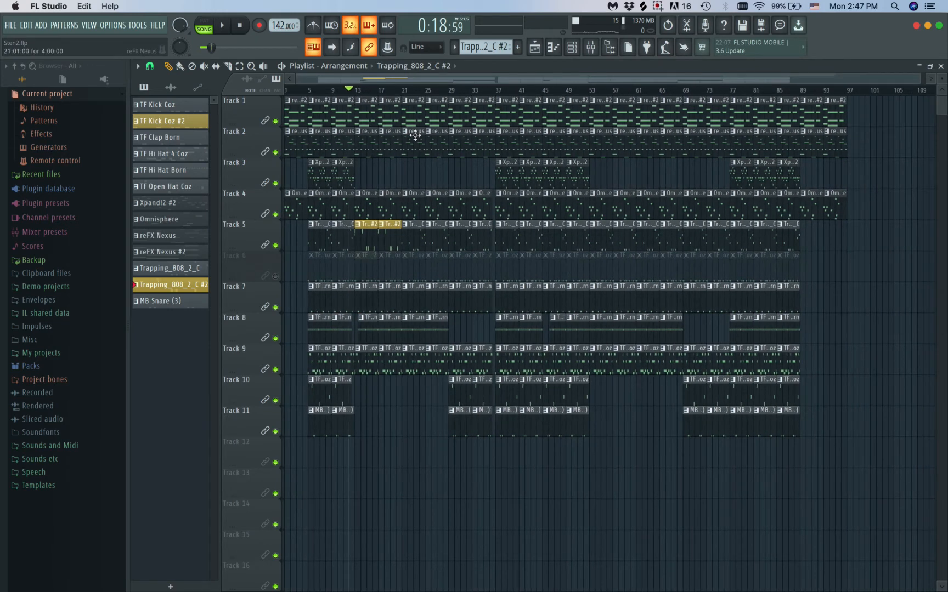
{"action": "scroll", "coordinate": [415, 135], "scroll_direction": "up", "scroll_amount": 3}
{"action": "key", "text": "space"}
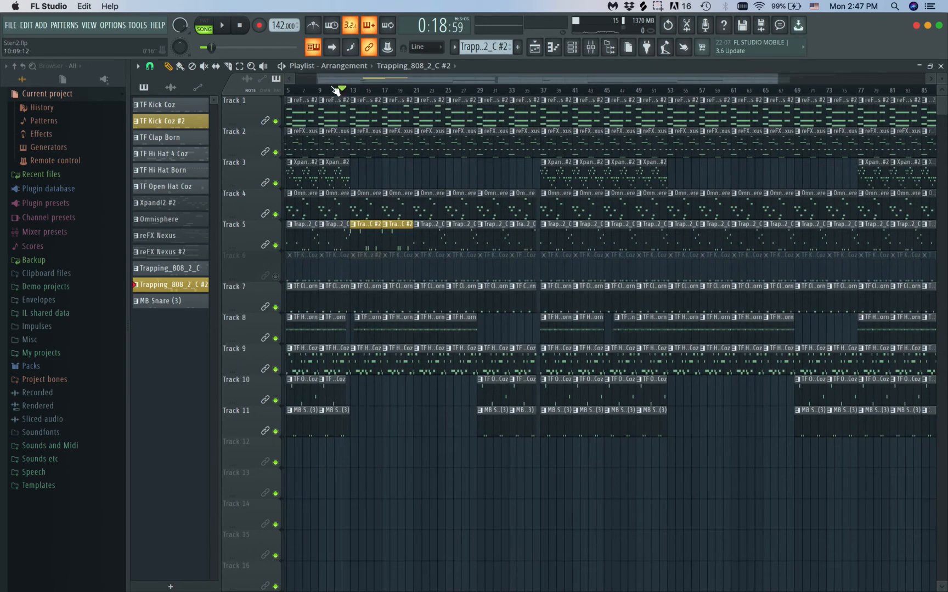
{"action": "scroll", "coordinate": [374, 209], "scroll_direction": "up", "scroll_amount": 3}
{"action": "key", "text": "space"}
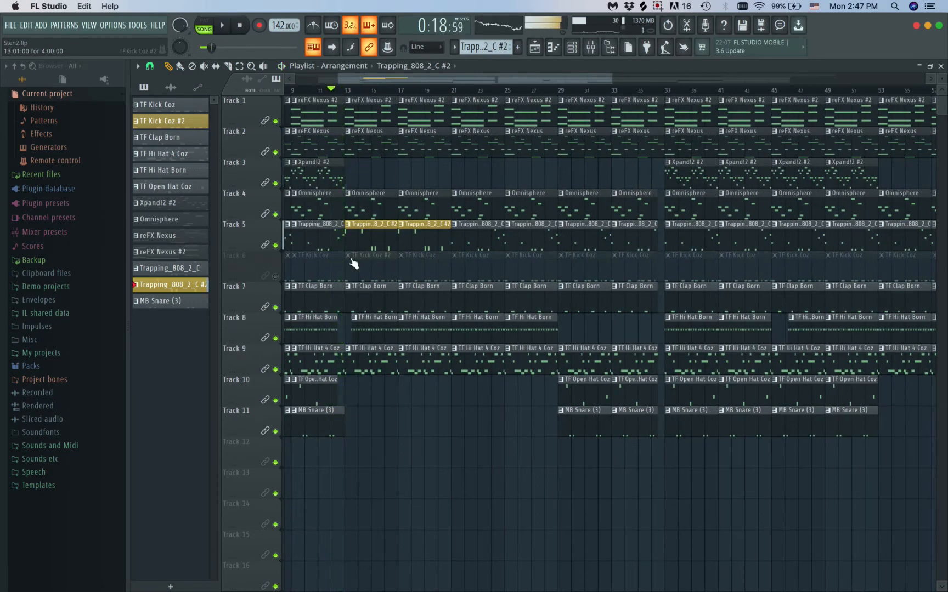
{"action": "left_click", "coordinate": [275, 277]}
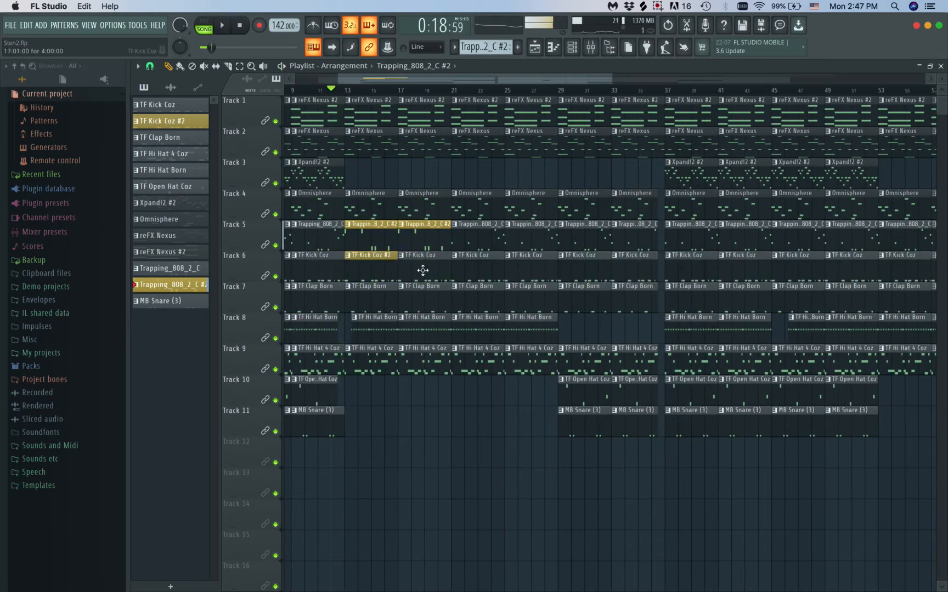
{"action": "key", "text": "super+s"}
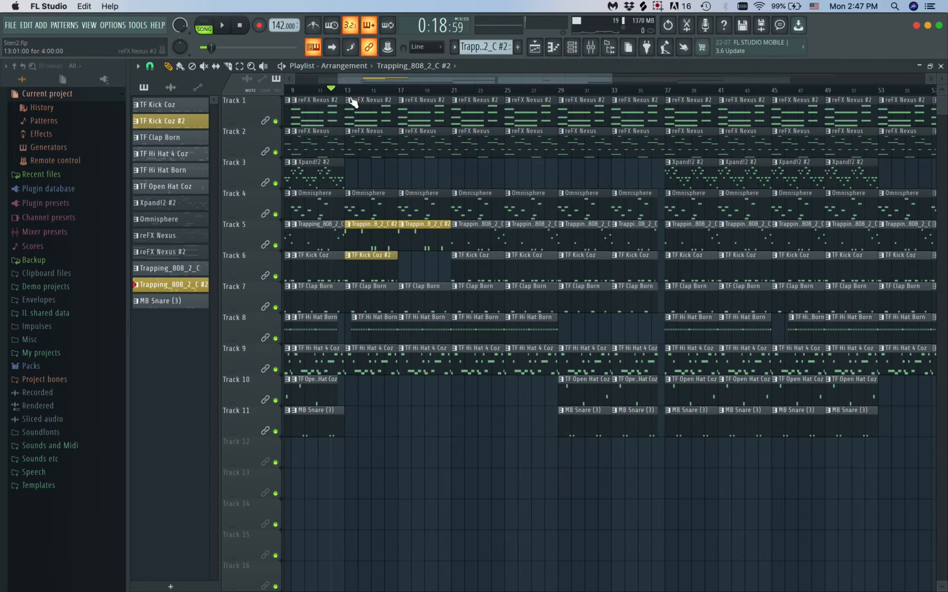
In the piano roll of TF Kick Coz #2, delete the C5 notes on beat 4 of bar 3 and beat 3 of bar 4, checking during playback
{"action": "key", "text": "space"}
{"action": "scroll", "coordinate": [370, 181], "scroll_direction": "up", "scroll_amount": 3}
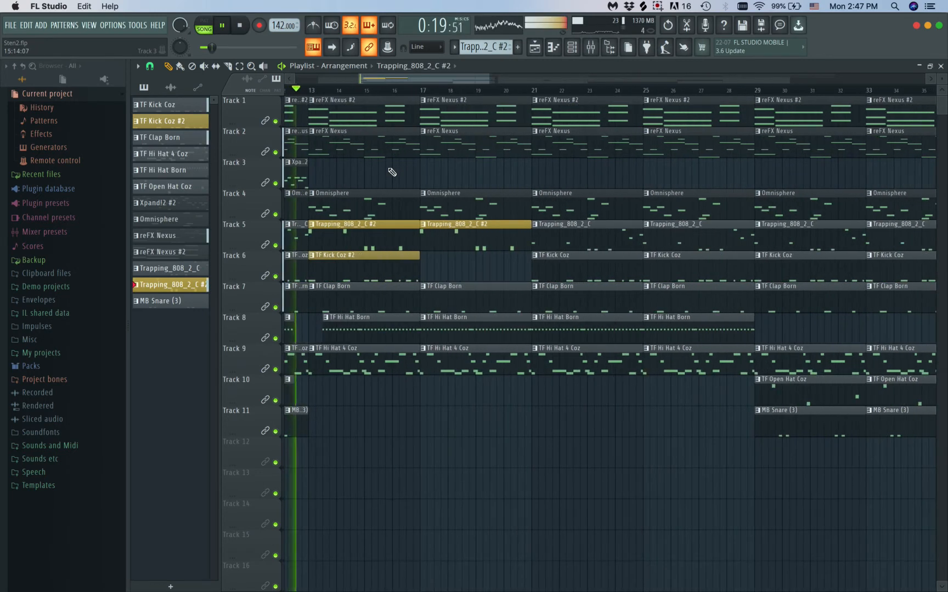
{"action": "double_click", "coordinate": [357, 256]}
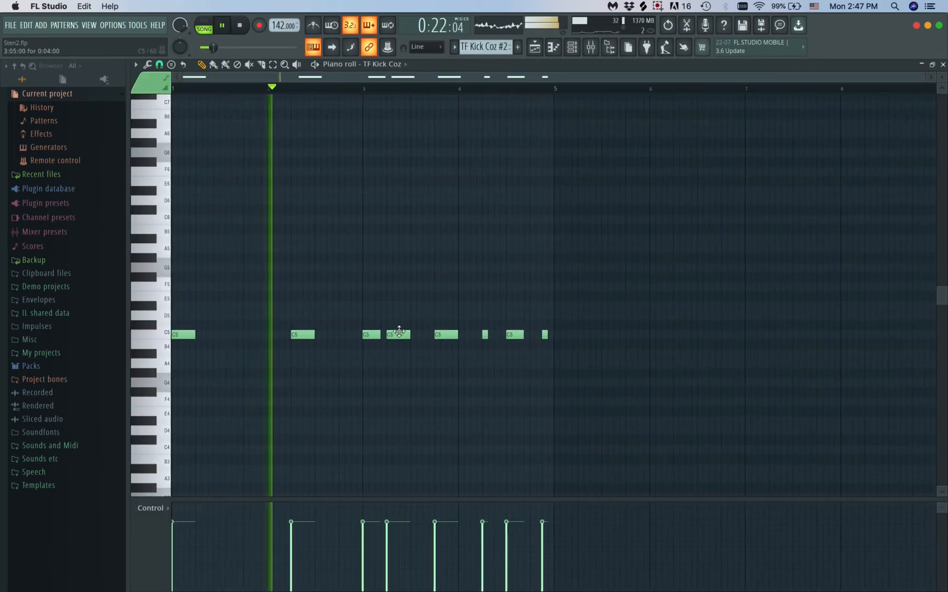
{"action": "right_click", "coordinate": [448, 335]}
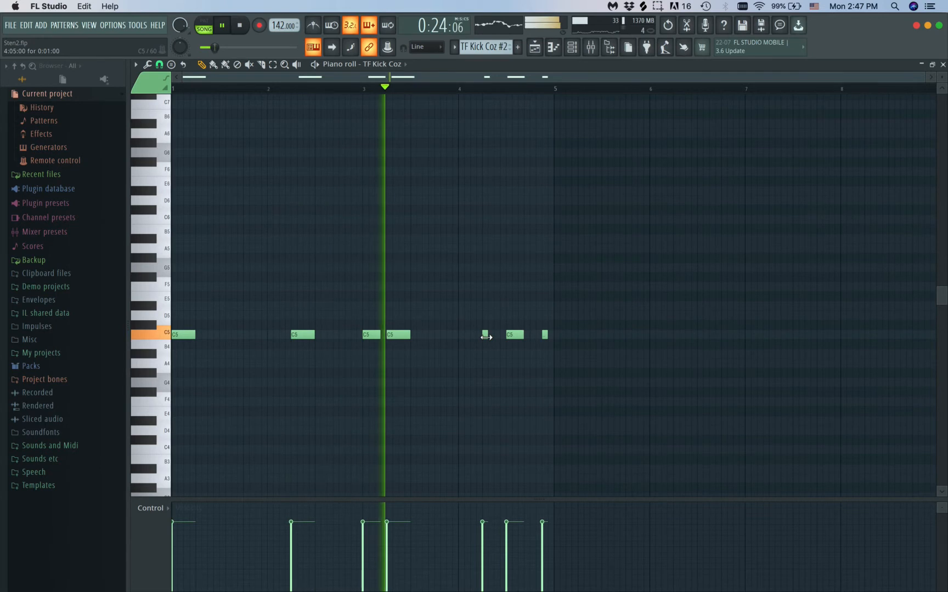
{"action": "right_click", "coordinate": [512, 337]}
{"action": "key", "text": "space"}
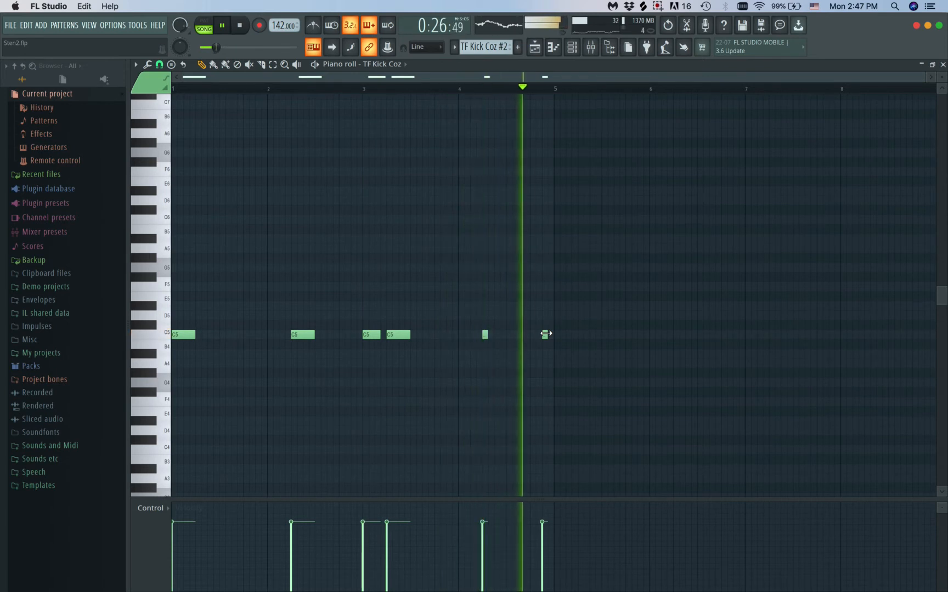
Return to the playlist, stop playback, and copy the TF Kick Coz #2 clip from bar 13 to bar 17 on Track 6
{"action": "key", "text": "F5"}
{"action": "key", "text": "space"}
{"action": "left_click_drag", "start_coordinate": [321, 256], "coordinate": [435, 258]}
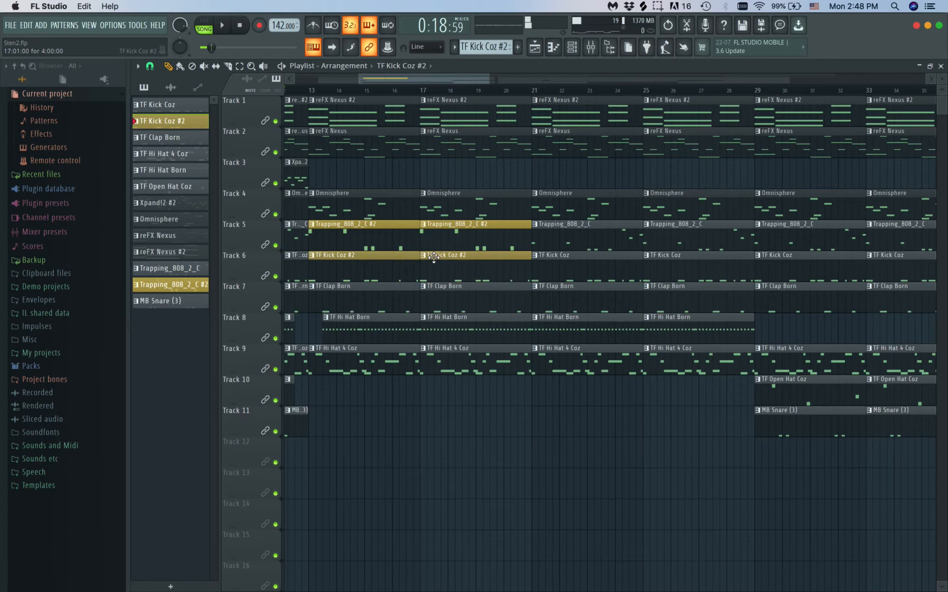
Play the arrangement from bar 10 to listen to the simplified 808 and kick clips in the verse
{"action": "scroll", "coordinate": [352, 129], "scroll_direction": "left", "scroll_amount": 5}
{"action": "scroll", "coordinate": [352, 129], "scroll_direction": "down", "scroll_amount": 4}
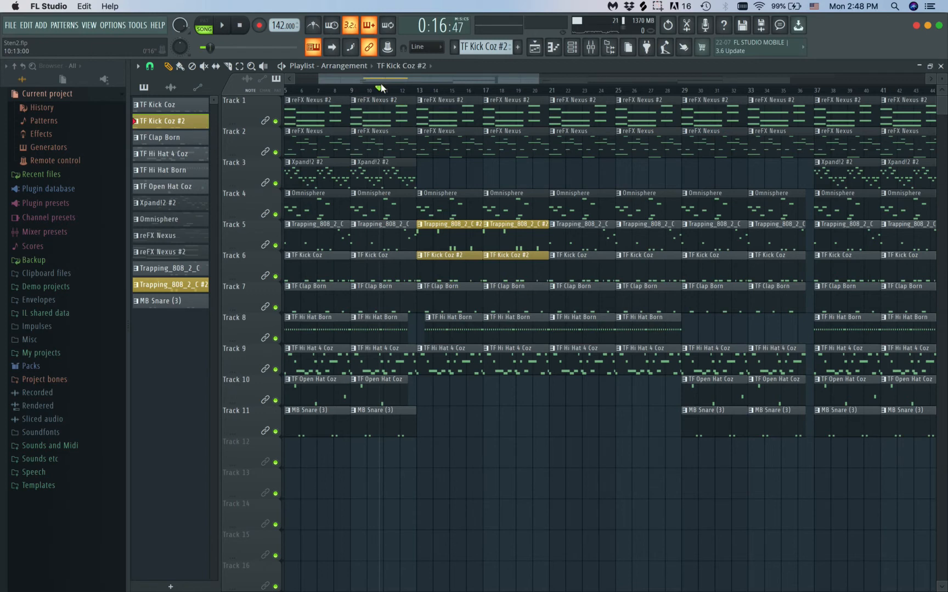
{"action": "key", "text": "space"}
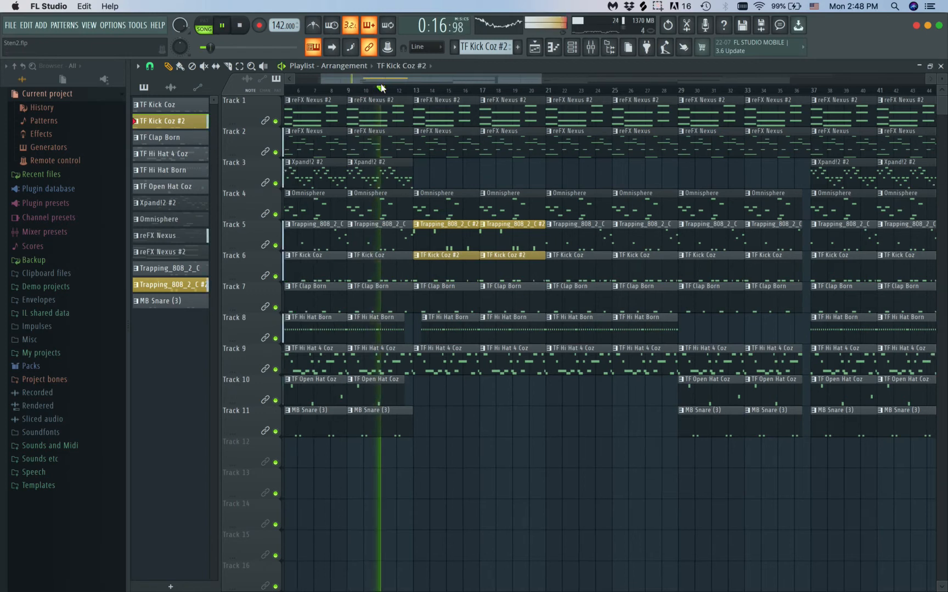
{"action": "scroll", "coordinate": [461, 224], "scroll_direction": "down", "scroll_amount": 3}
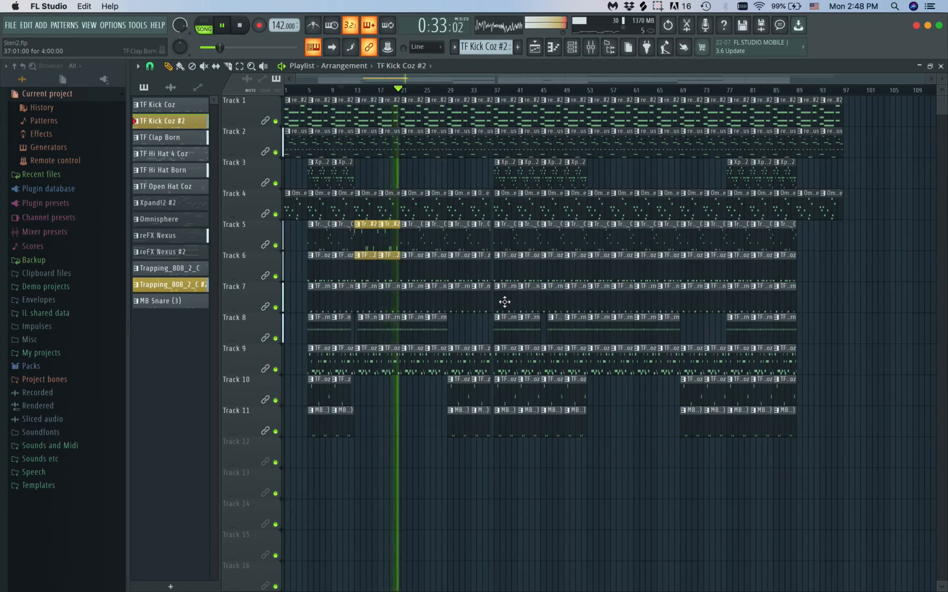
Replace the 808 and kick clips at bars 21 and 25 on Tracks 5 and 6 with copies of the #2 clips from bars 13–20
{"action": "scroll", "coordinate": [504, 301], "scroll_direction": "up", "scroll_amount": 3}
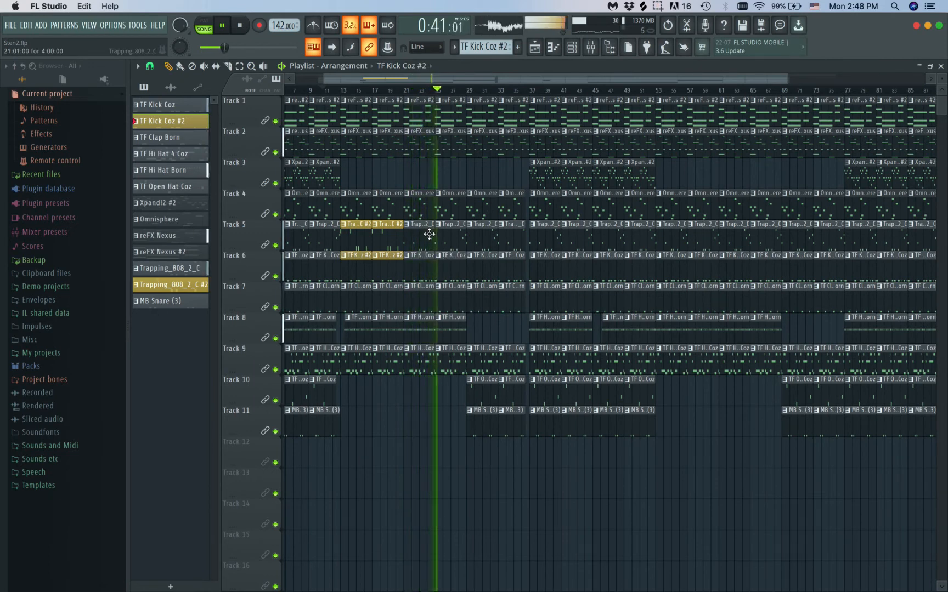
{"action": "key", "text": "space"}
{"action": "right_click", "coordinate": [427, 235]}
{"action": "right_click", "coordinate": [427, 257]}
{"action": "right_click", "coordinate": [444, 266]}
{"action": "right_click", "coordinate": [446, 237]}
{"action": "left_click_drag", "start_coordinate": [427, 222], "coordinate": [339, 283]}
{"action": "left_click_drag", "start_coordinate": [358, 226], "coordinate": [418, 231]}
Play the song from bar 11 through the full first verse to review the extended 808 and kick variation
{"action": "scroll", "coordinate": [438, 462], "scroll_direction": "down", "scroll_amount": 3}
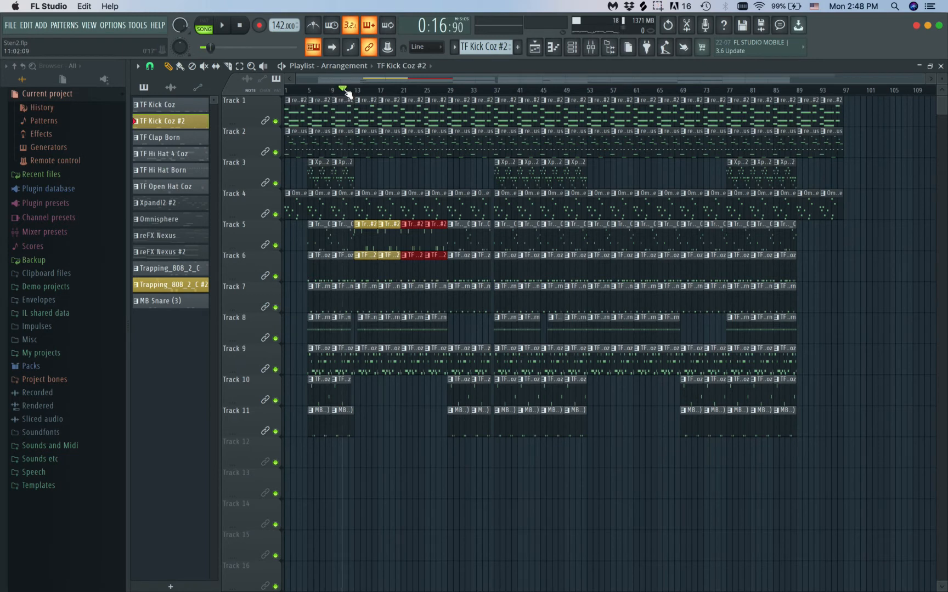
{"action": "key", "text": "space"}
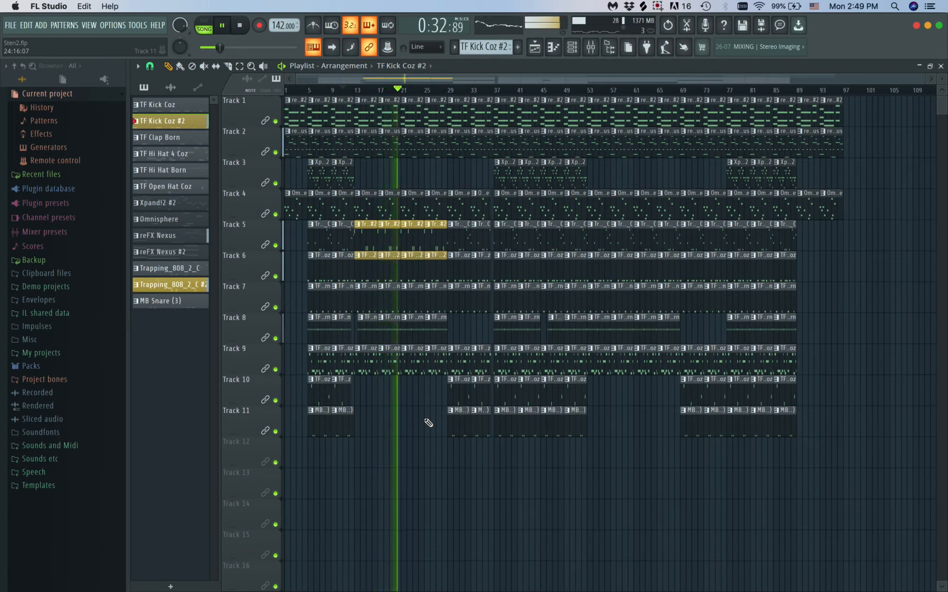
{"action": "left_click", "coordinate": [658, 7]}
{"action": "left_click", "coordinate": [657, 8]}
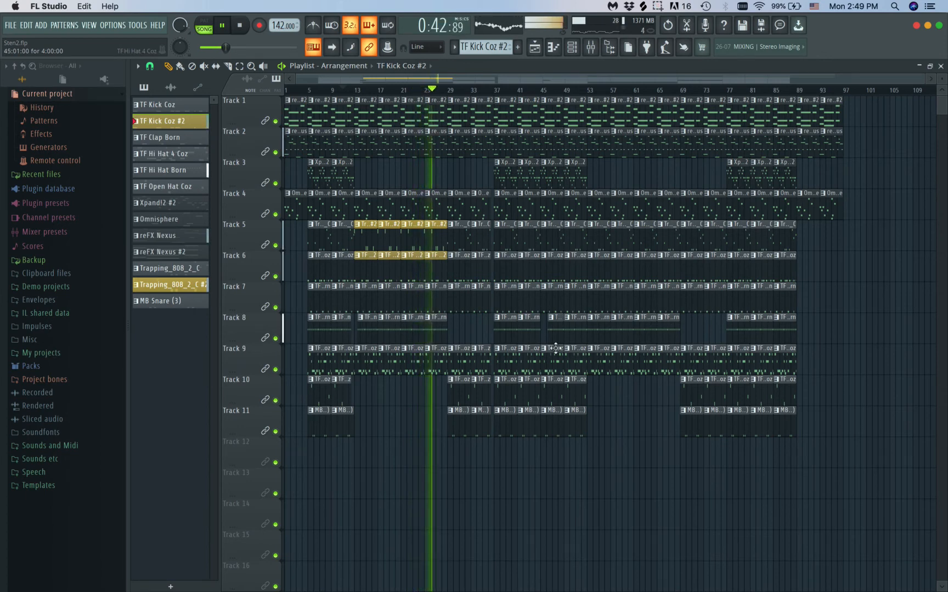
{"action": "scroll", "coordinate": [555, 348], "scroll_direction": "up", "scroll_amount": 2}
{"action": "scroll", "coordinate": [555, 348], "scroll_direction": "down", "scroll_amount": 1}
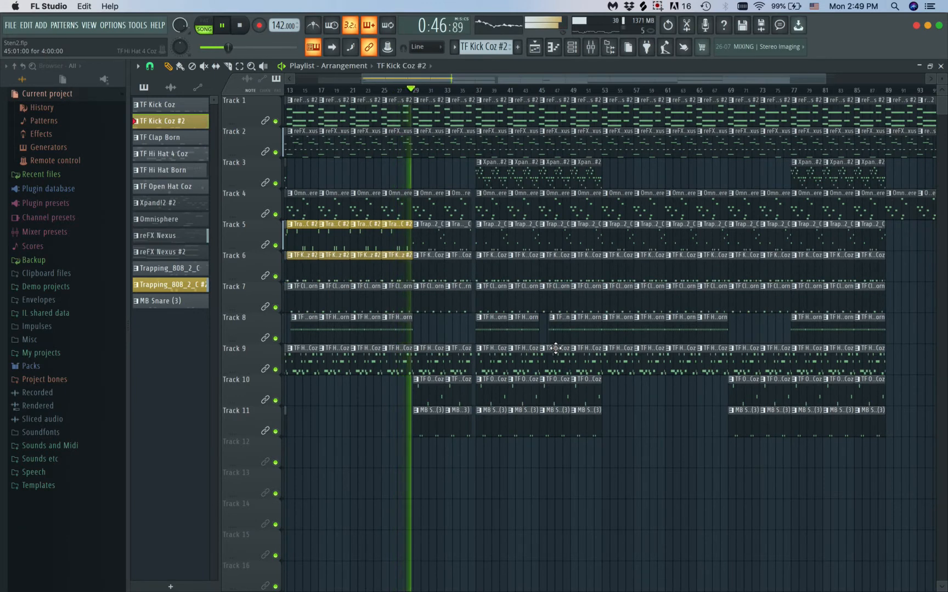
{"action": "scroll", "coordinate": [555, 348], "scroll_direction": "down", "scroll_amount": 1}
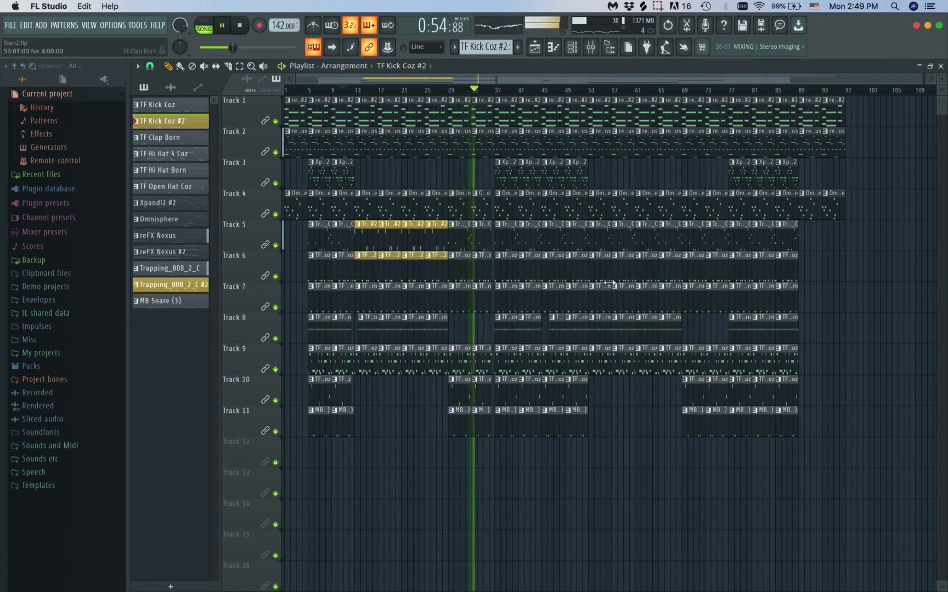
Lower the Open Hat Coz mixer track's volume slightly, then return to the playlist and stop playback
{"action": "left_click", "coordinate": [590, 46]}
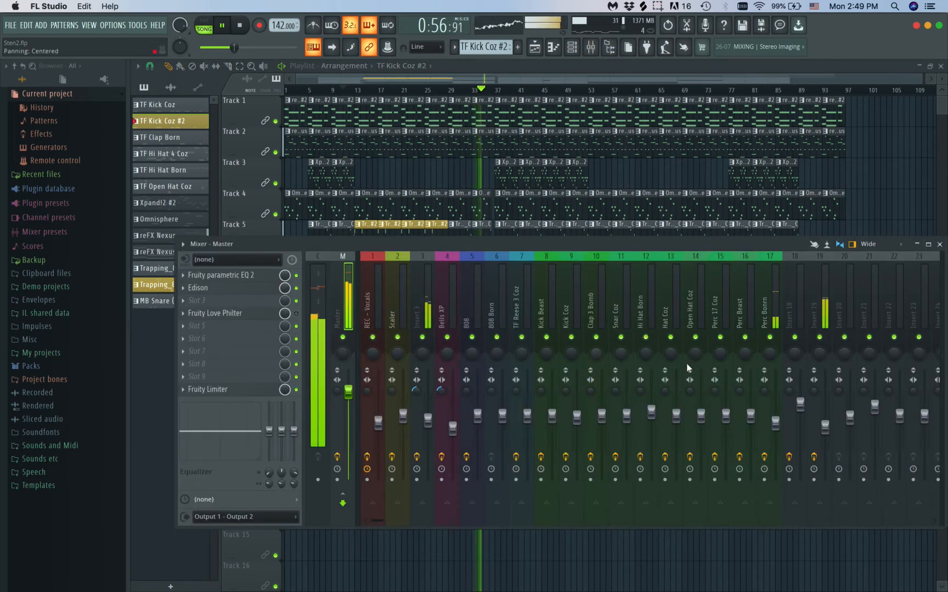
{"action": "left_click", "coordinate": [701, 417]}
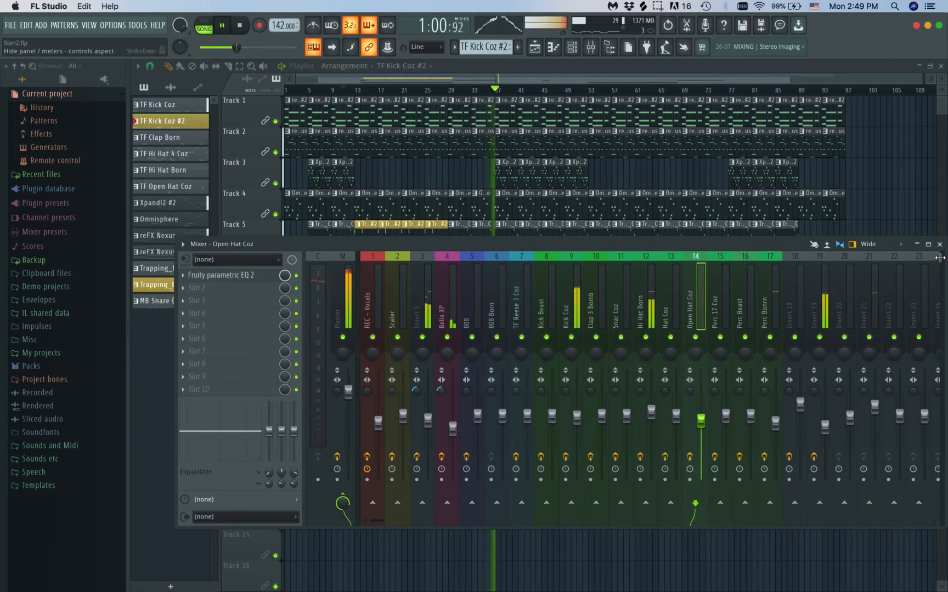
{"action": "key", "text": "F9"}
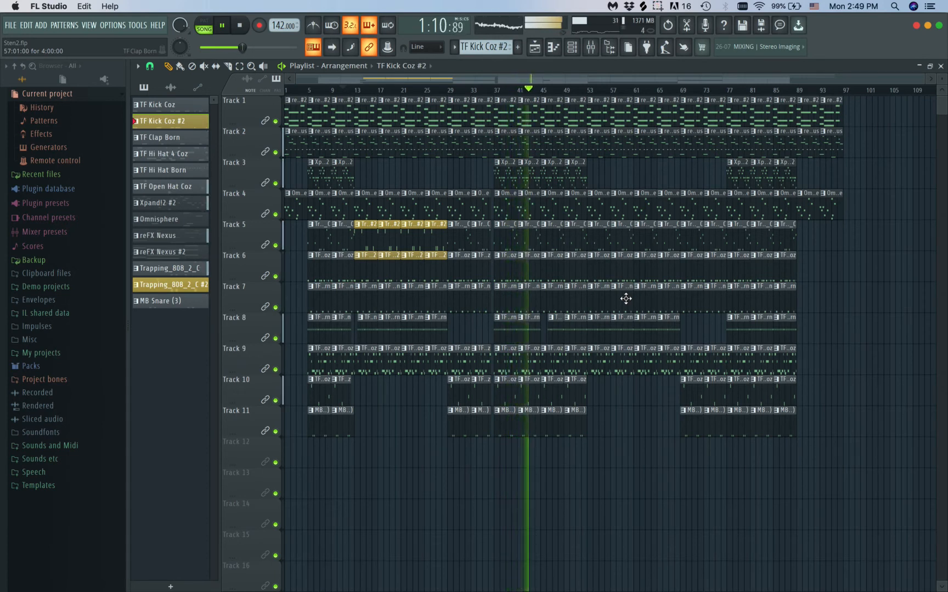
{"action": "key", "text": "space"}
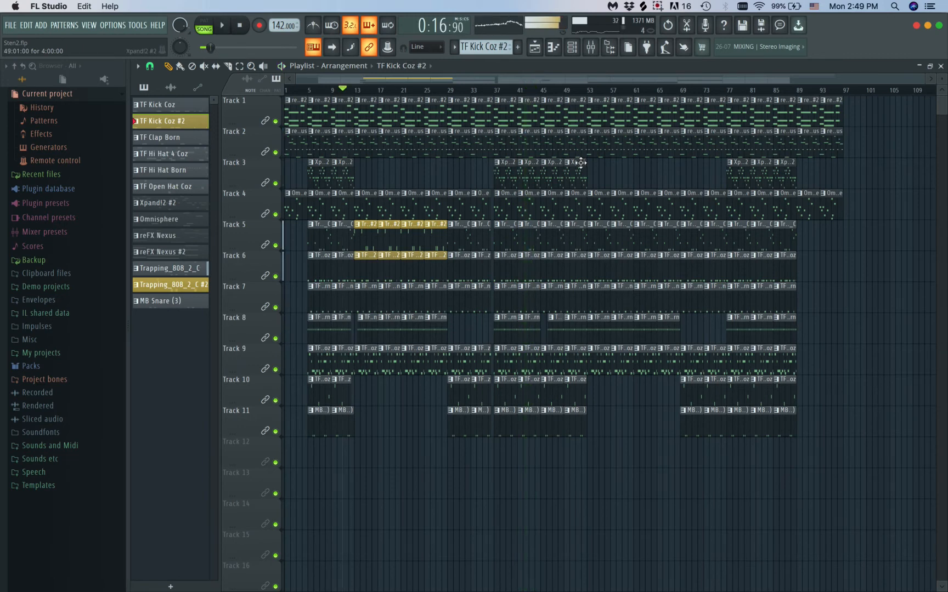
Replace all clips from bar 53 onward with a copy of the bars 13–52 section across every track
{"action": "left_click_drag", "start_coordinate": [854, 97], "coordinate": [592, 458]}
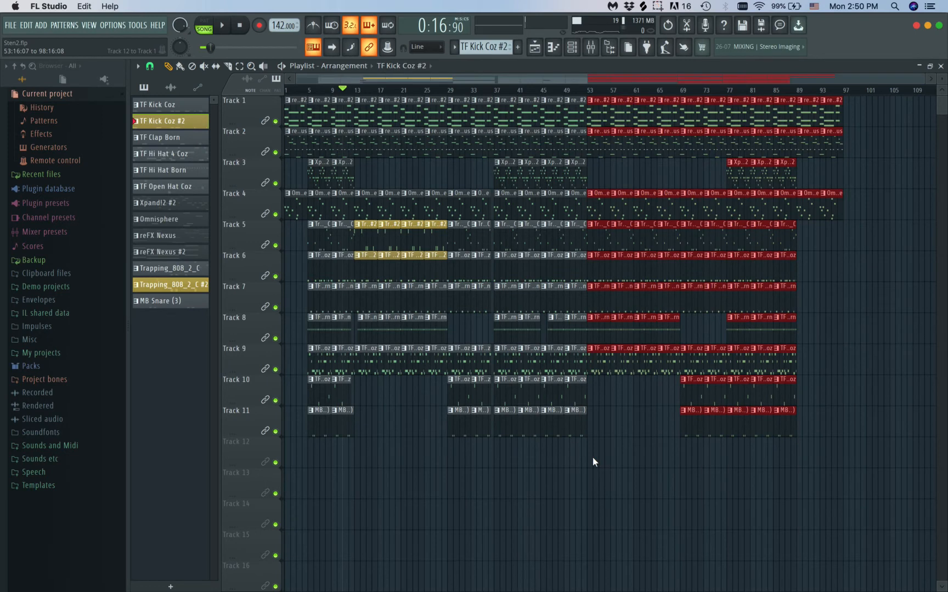
{"action": "key", "text": "Delete"}
{"action": "left_click_drag", "start_coordinate": [621, 110], "coordinate": [369, 510]}
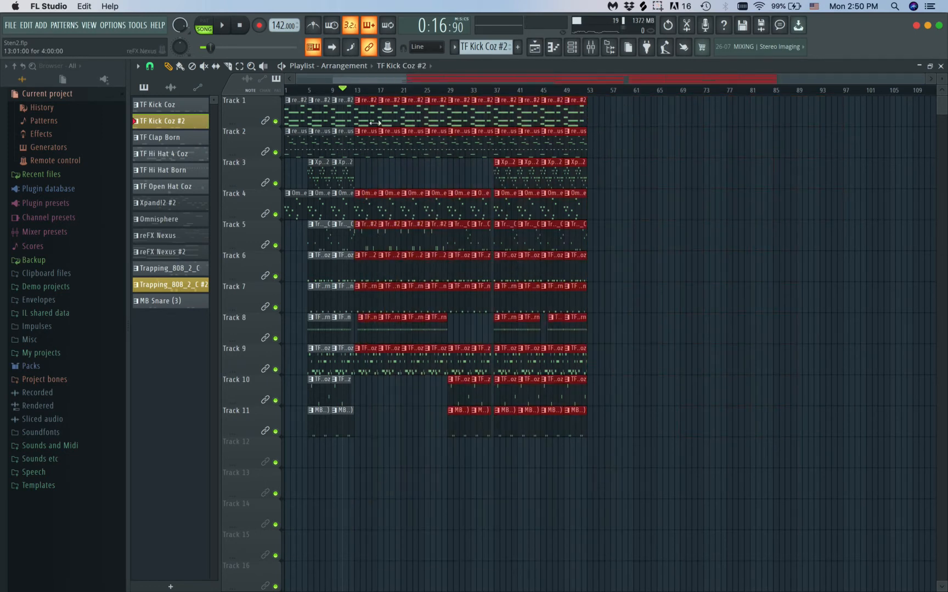
{"action": "left_click_drag", "start_coordinate": [369, 107], "coordinate": [601, 100]}
{"action": "right_click", "coordinate": [632, 470]}
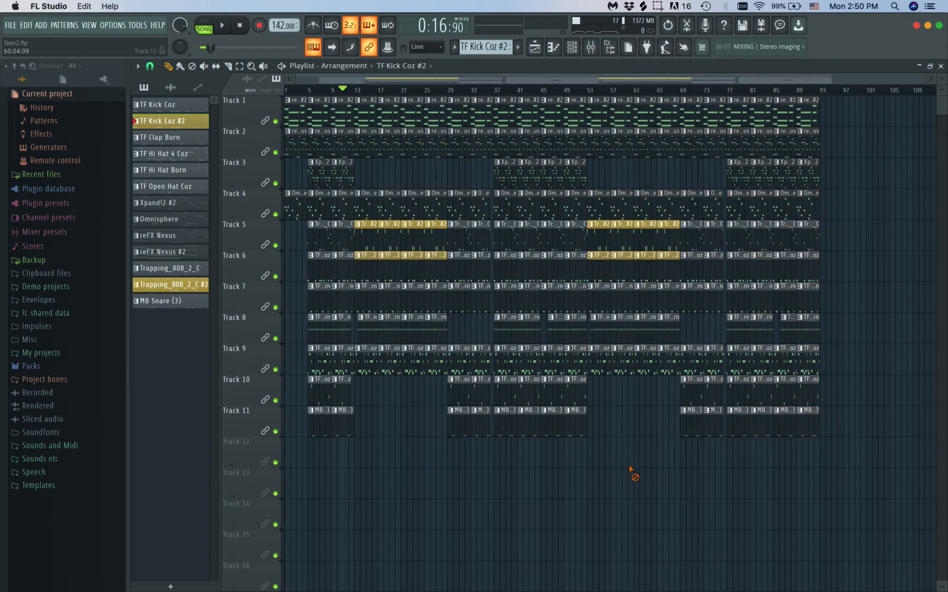
Delete the TF Hi Hat Born clips at bars 53 and 57 on Track 8 in the second verse
{"action": "scroll", "coordinate": [632, 292], "scroll_direction": "up", "scroll_amount": 3}
{"action": "scroll", "coordinate": [632, 292], "scroll_direction": "down", "scroll_amount": 2}
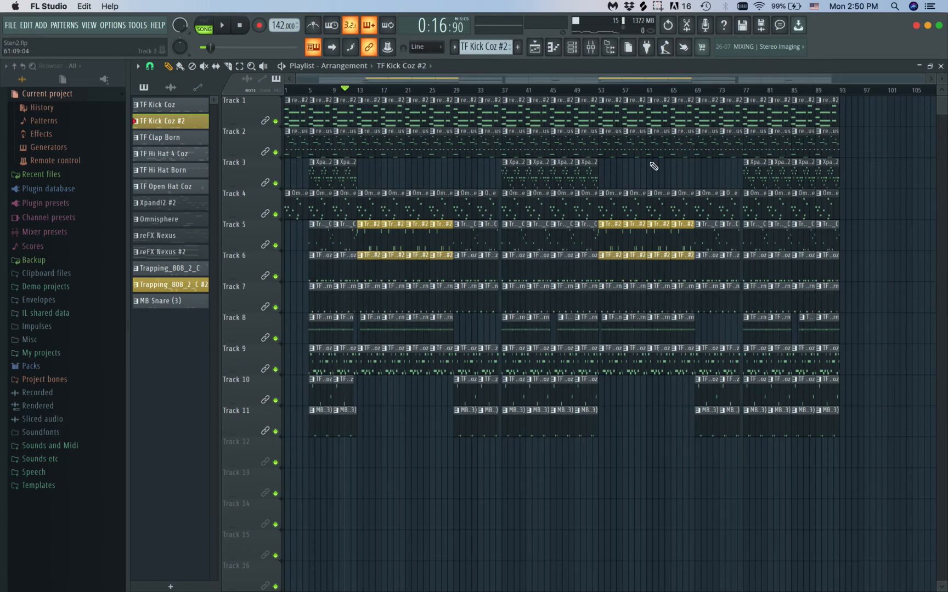
{"action": "scroll", "coordinate": [647, 266], "scroll_direction": "up", "scroll_amount": 6}
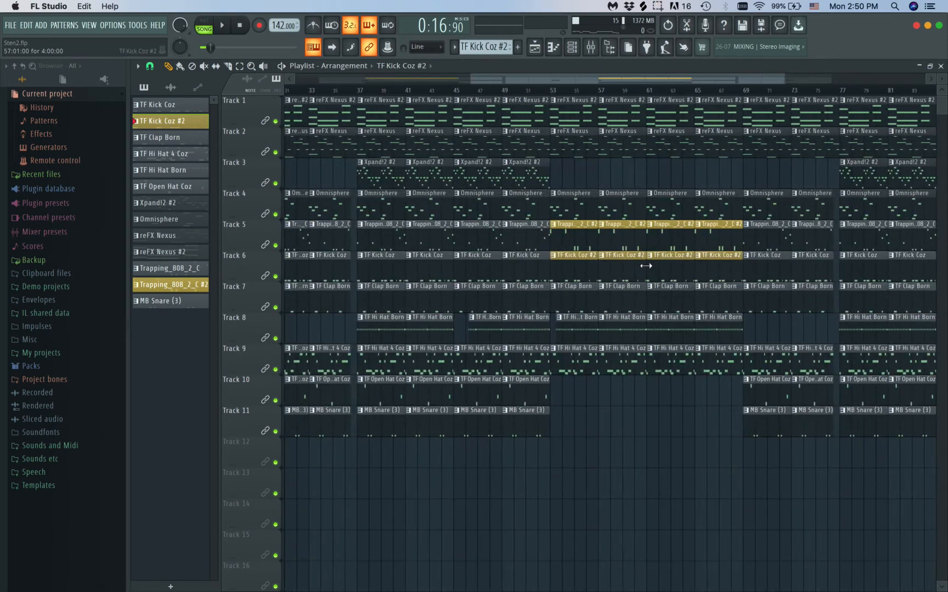
{"action": "scroll", "coordinate": [646, 266], "scroll_direction": "down", "scroll_amount": 6}
{"action": "scroll", "coordinate": [646, 266], "scroll_direction": "up", "scroll_amount": 5}
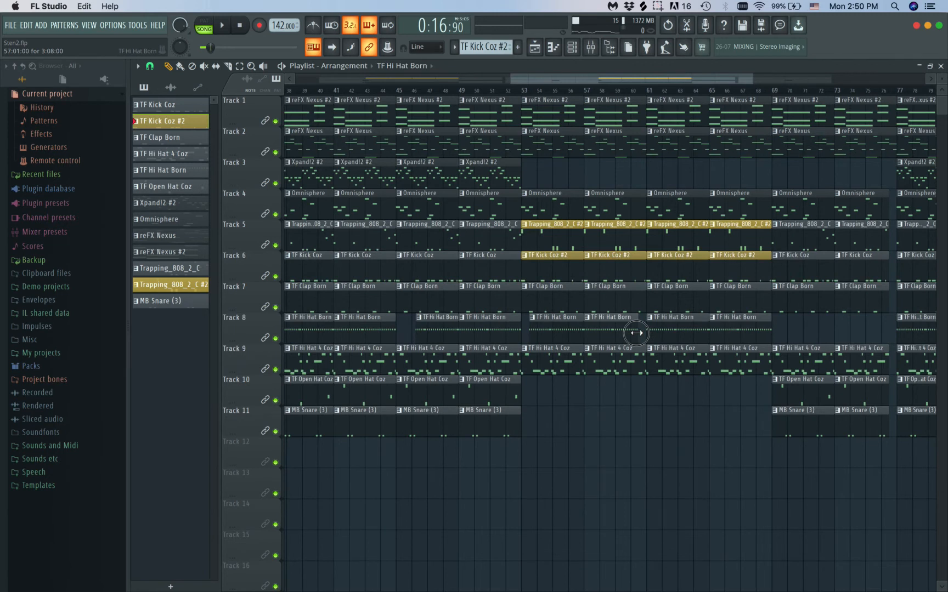
{"action": "right_click", "coordinate": [552, 337]}
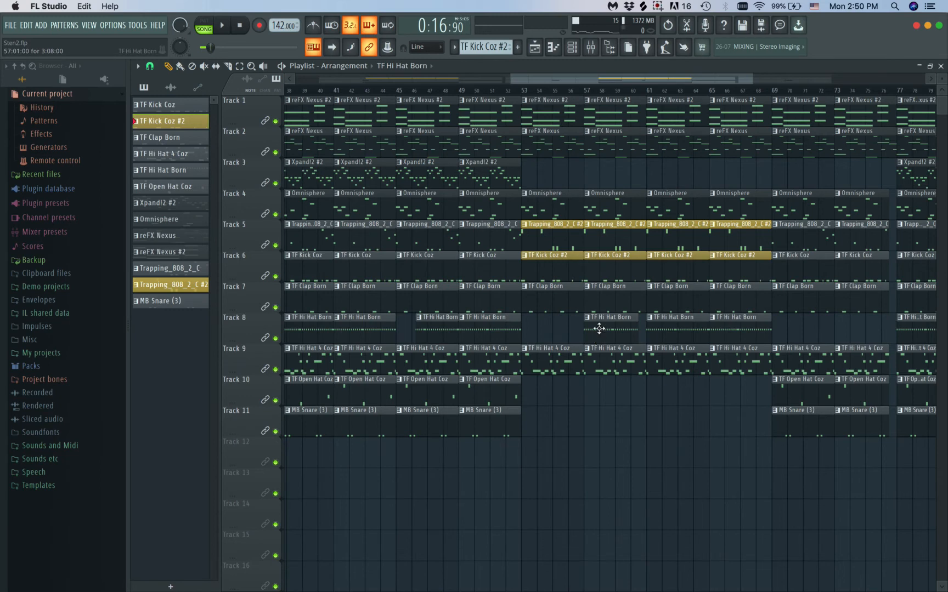
{"action": "right_click", "coordinate": [599, 328]}
{"action": "scroll", "coordinate": [601, 334], "scroll_direction": "down", "scroll_amount": 3}
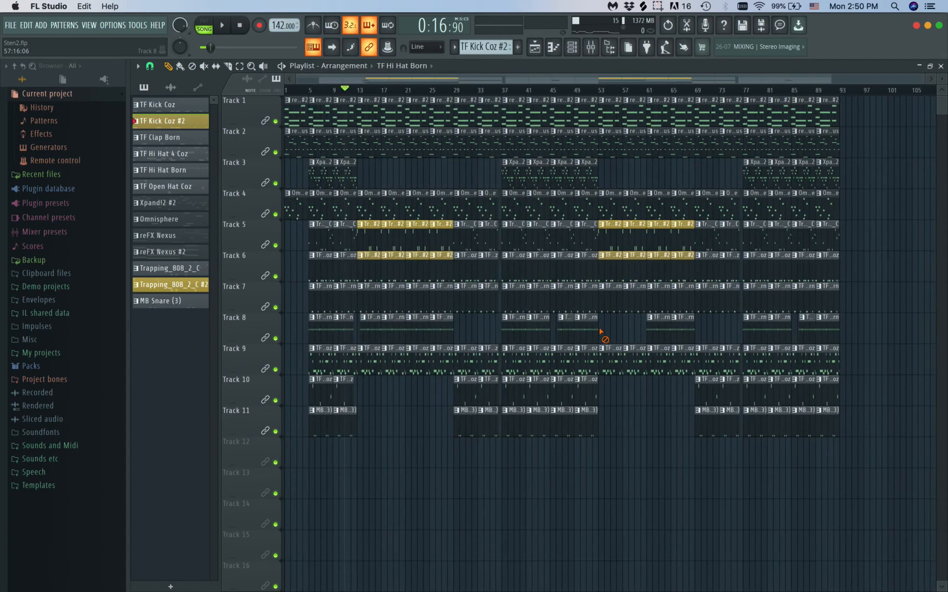
Play the song from bar 48 to hear the second verse enter without the TF Hi Hat Born clips
{"action": "left_click", "coordinate": [569, 90]}
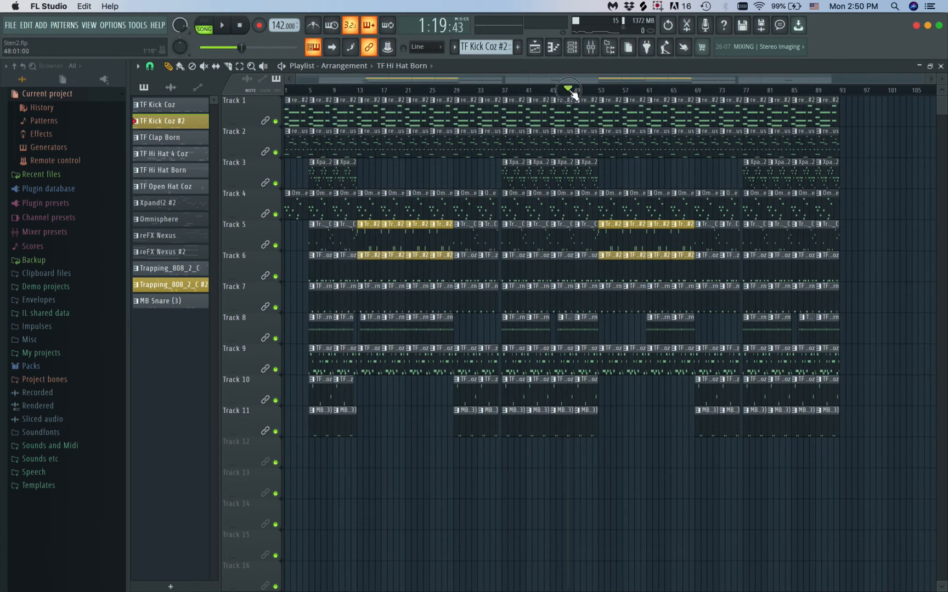
{"action": "key", "text": "space"}
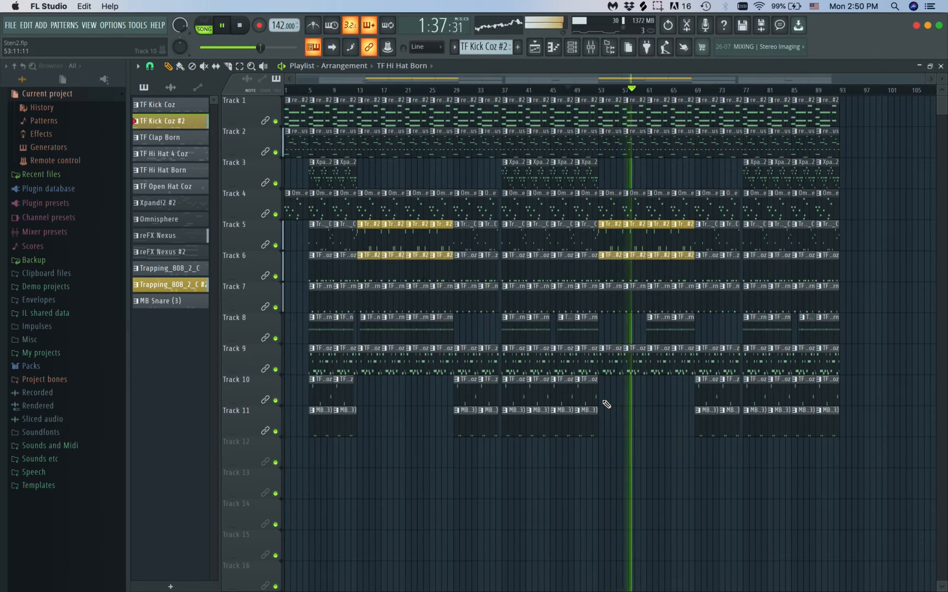
{"action": "scroll", "coordinate": [606, 404], "scroll_direction": "up", "scroll_amount": 2}
{"action": "scroll", "coordinate": [606, 404], "scroll_direction": "up", "scroll_amount": 2}
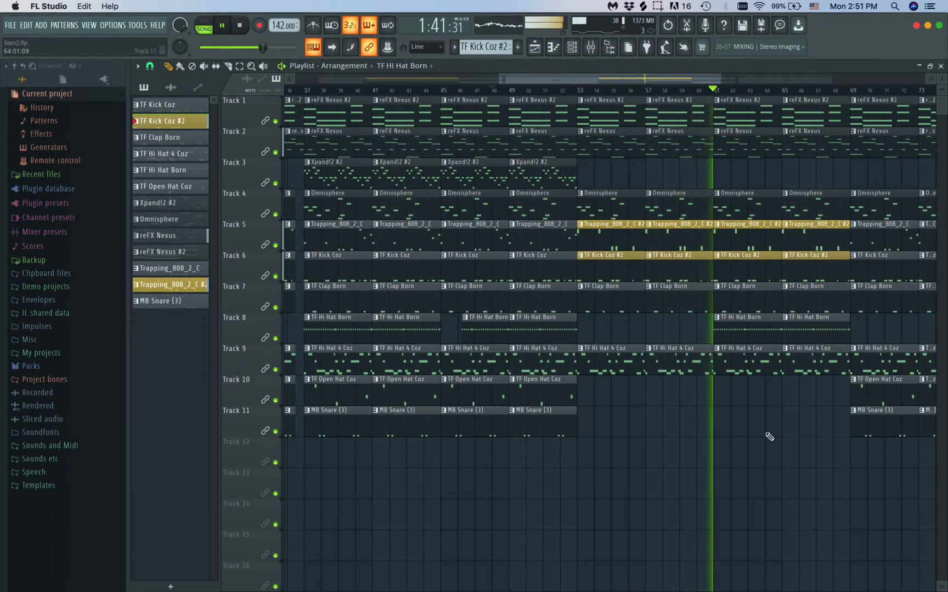
Place TF Open Hat Coz clips at bars 61 and 65 on Track 10 for the second half of the verse
{"action": "scroll", "coordinate": [719, 438], "scroll_direction": "down", "scroll_amount": 1}
{"action": "scroll", "coordinate": [719, 437], "scroll_direction": "down", "scroll_amount": 1}
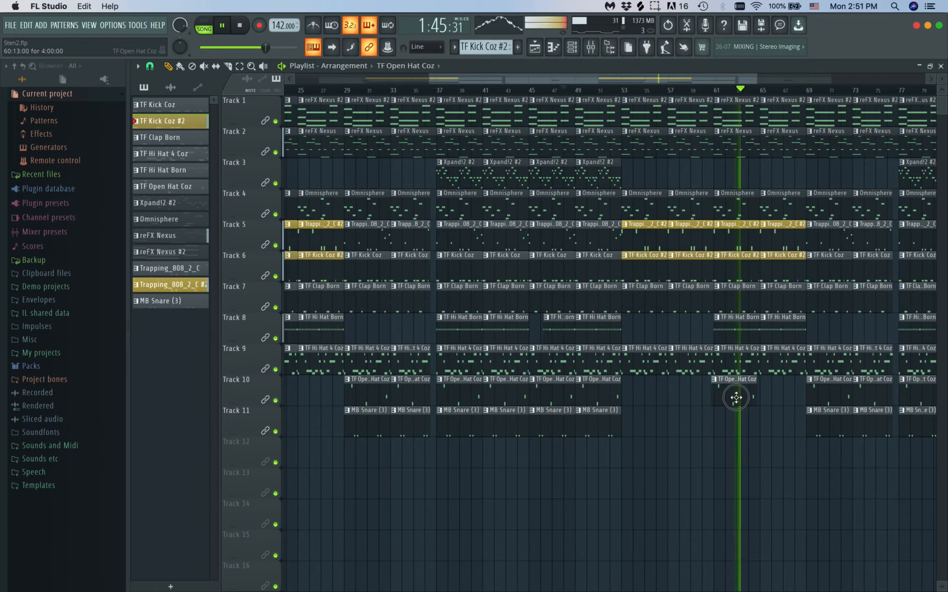
{"action": "left_click_drag", "start_coordinate": [736, 387], "coordinate": [786, 388]}
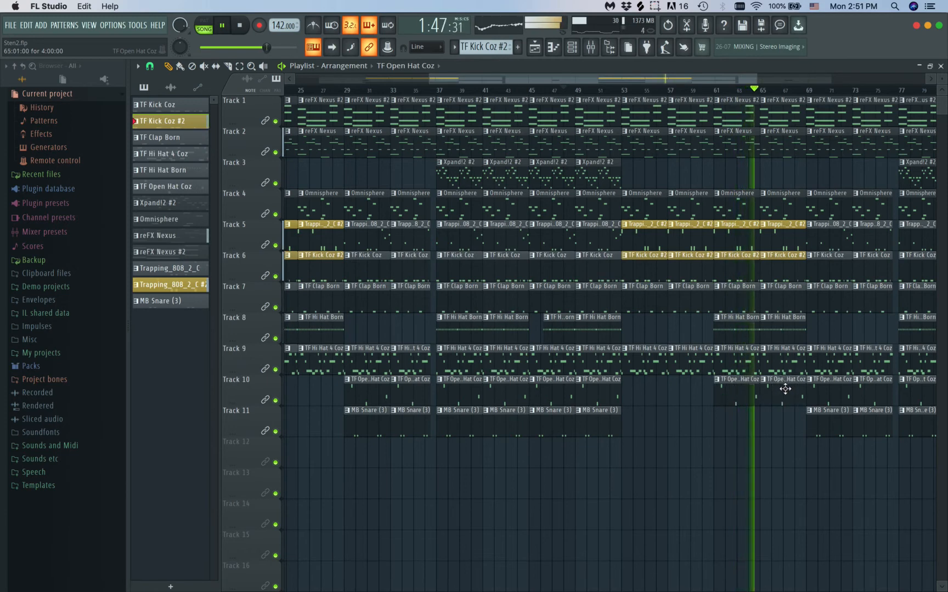
Check the Open Hat Coz track in the mixer and look over the channel rack during playback, then return to the playlist
{"action": "left_click", "coordinate": [591, 47]}
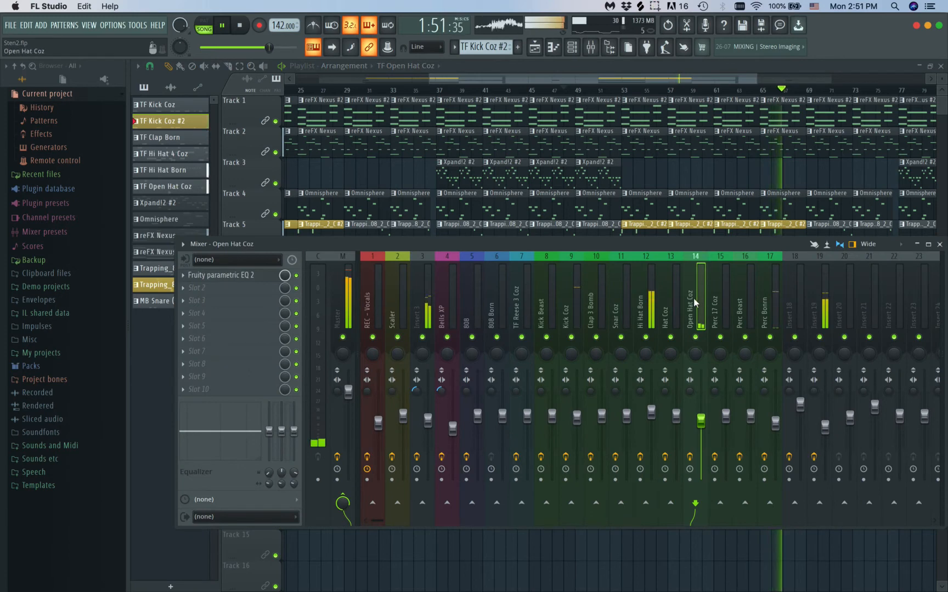
{"action": "left_click", "coordinate": [572, 46]}
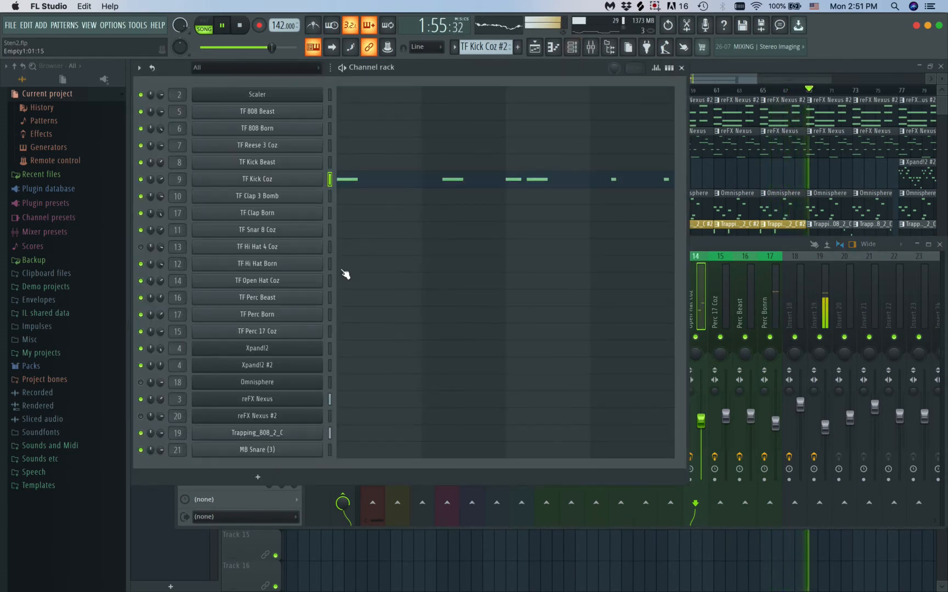
{"action": "left_click", "coordinate": [682, 67]}
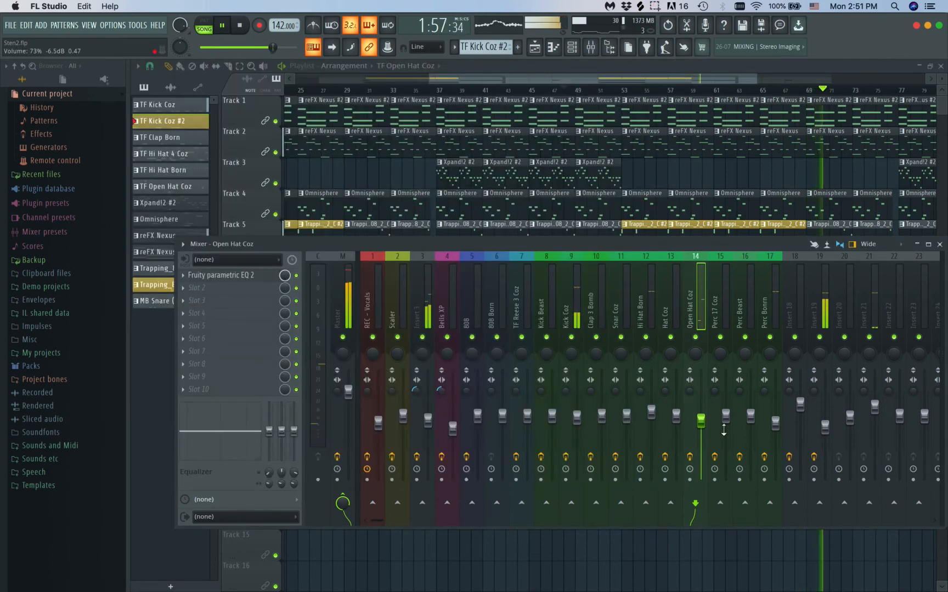
{"action": "key", "text": "F9"}
{"action": "scroll", "coordinate": [787, 401], "scroll_direction": "down", "scroll_amount": 3}
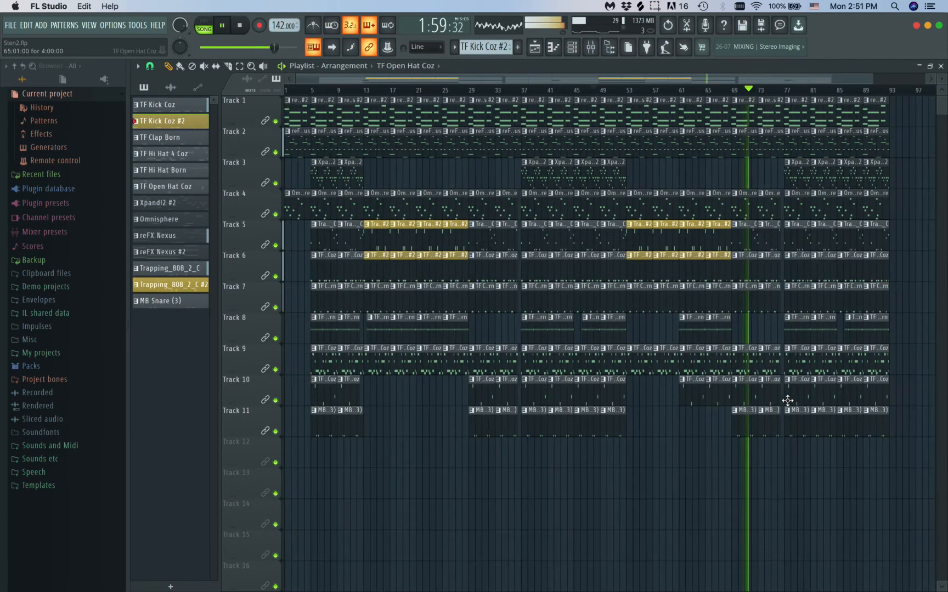
Stop playback and add TF Hi Hat Born clips at bars 69 and 73 on Track 8, trimming the bar 73 clip to two bars
{"action": "key", "text": "space"}
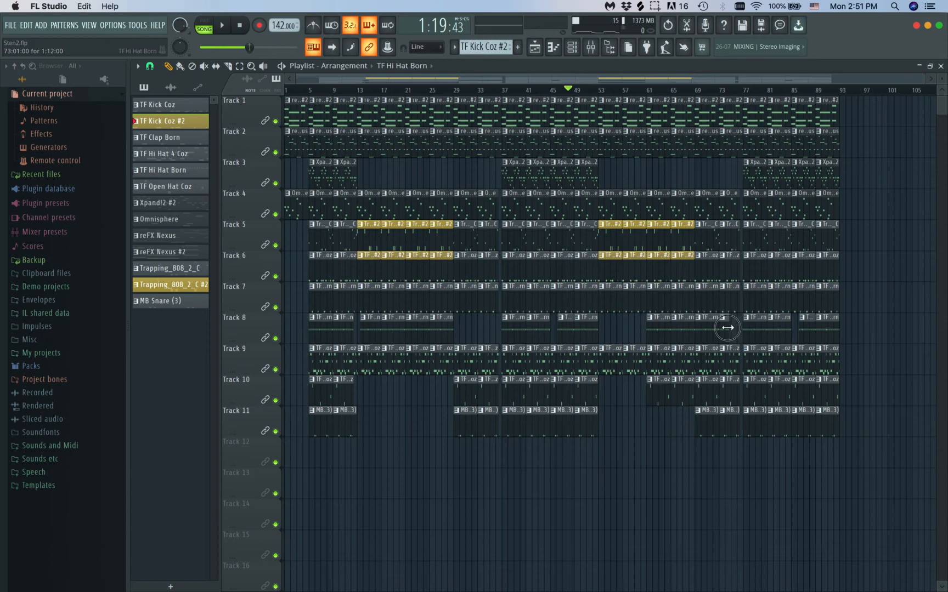
{"action": "scroll", "coordinate": [727, 328], "scroll_direction": "up", "scroll_amount": 5}
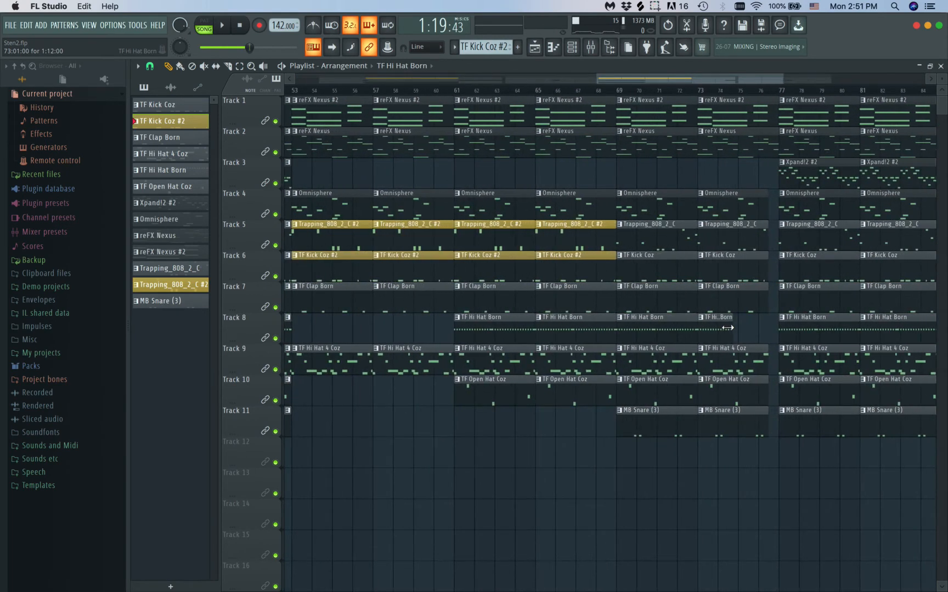
{"action": "left_click_drag", "start_coordinate": [730, 328], "coordinate": [730, 328]}
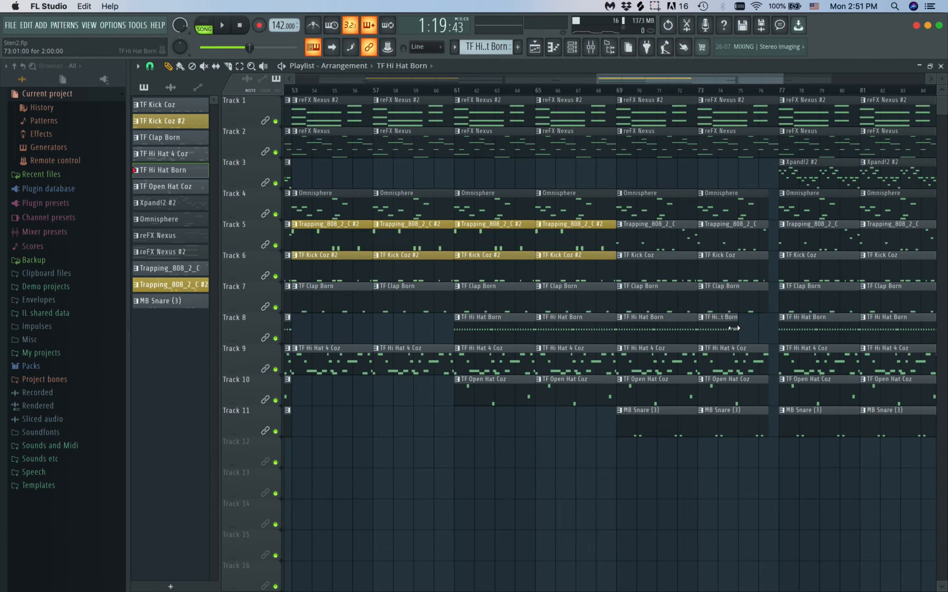
{"action": "scroll", "coordinate": [384, 107], "scroll_direction": "left", "scroll_amount": 3}
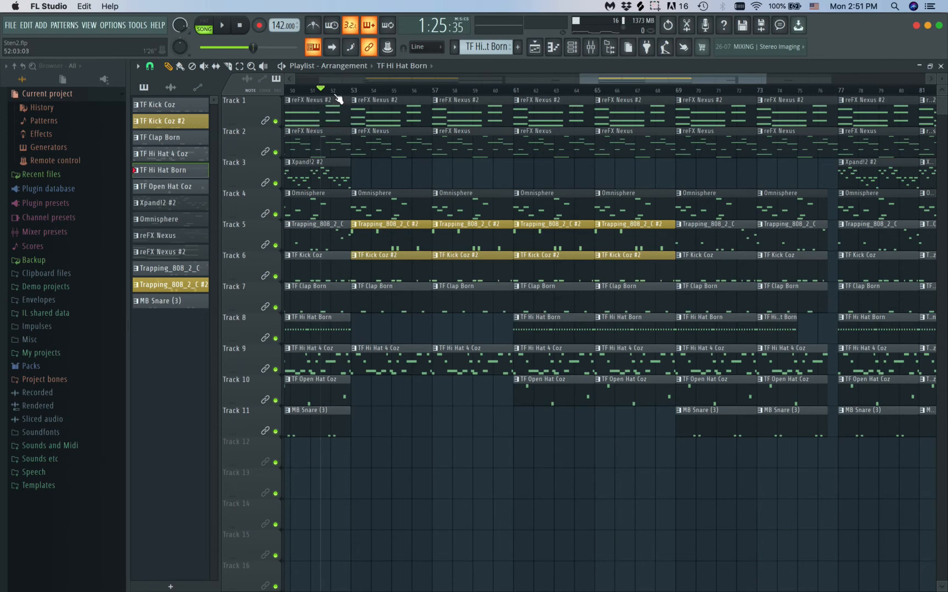
Play the second verse, delete the TF Hi Hat Born clip at bar 73 and trim the start of the bar 69 clip
{"action": "key", "text": "space"}
{"action": "scroll", "coordinate": [550, 338], "scroll_direction": "down", "scroll_amount": 5}
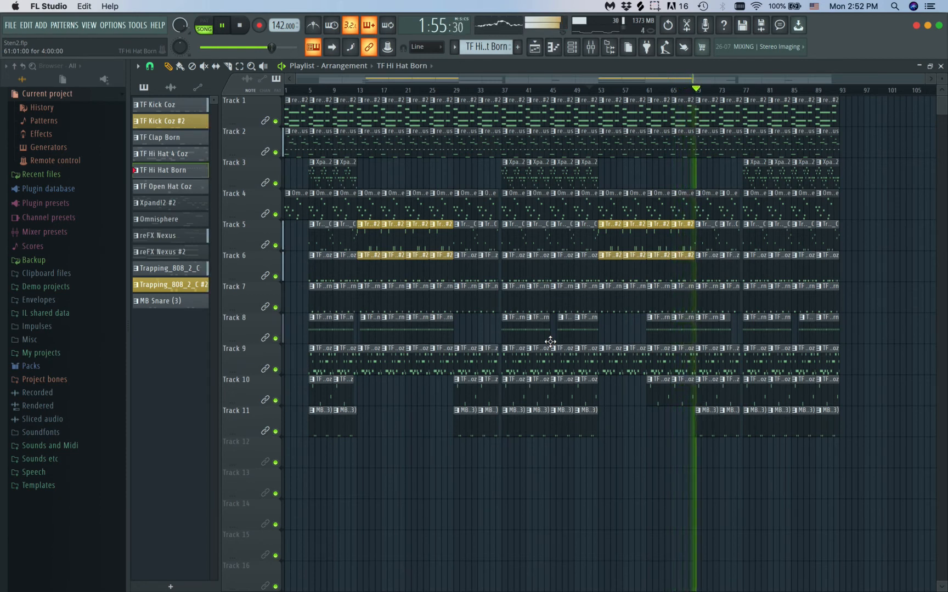
{"action": "scroll", "coordinate": [600, 296], "scroll_direction": "up", "scroll_amount": 5, "text": "ctrl"}
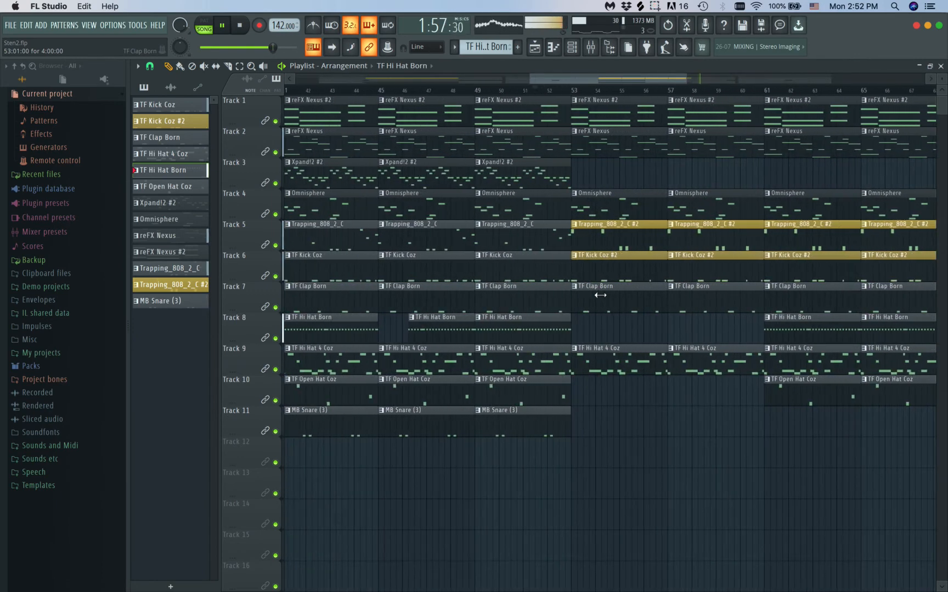
{"action": "scroll", "coordinate": [601, 296], "scroll_direction": "down", "scroll_amount": 5, "text": "ctrl"}
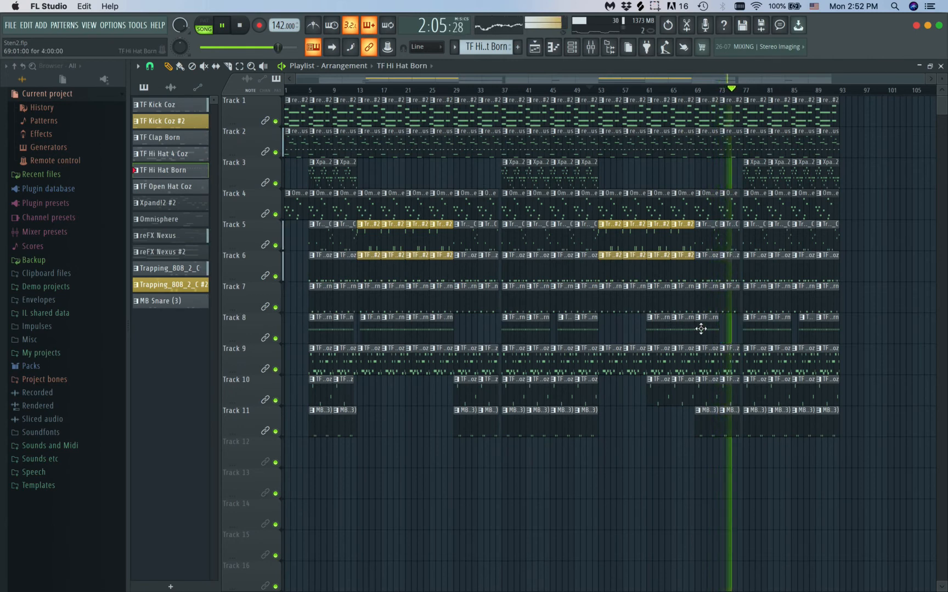
{"action": "scroll", "coordinate": [701, 328], "scroll_direction": "up", "scroll_amount": 4}
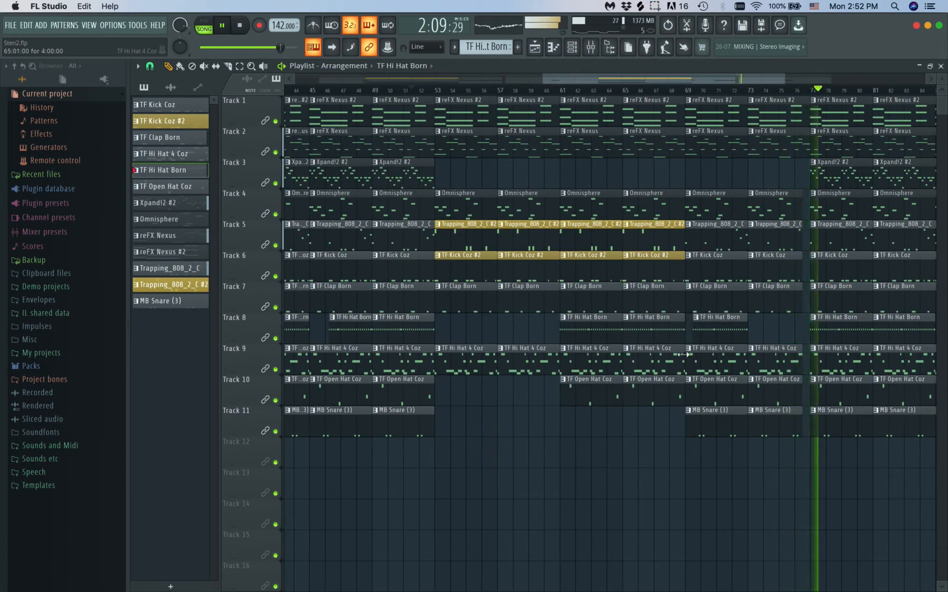
{"action": "scroll", "coordinate": [682, 355], "scroll_direction": "down", "scroll_amount": 2}
{"action": "key", "text": "space"}
{"action": "scroll", "coordinate": [418, 420], "scroll_direction": "down", "scroll_amount": 2}
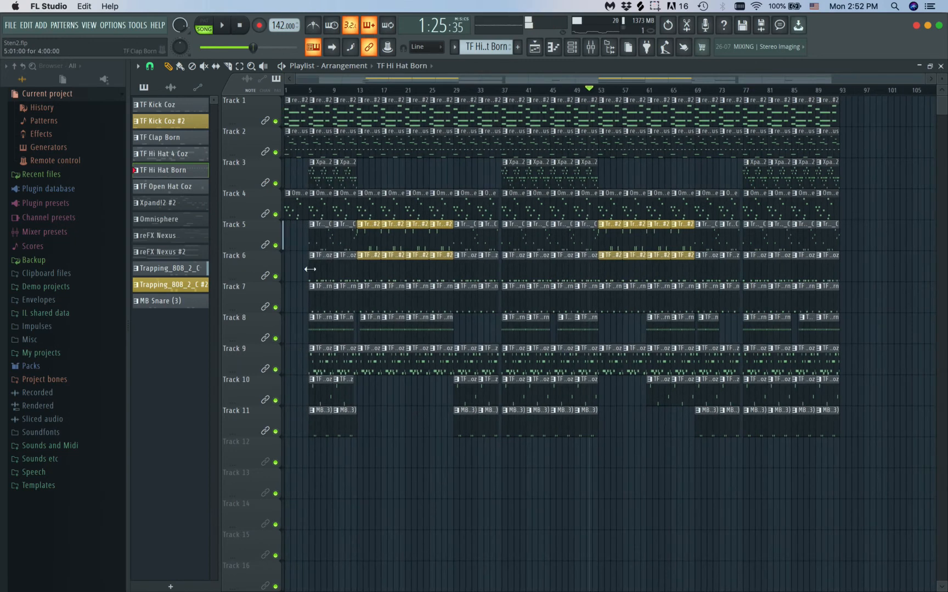
Copy the intro's reFX Nexus #2, reFX Nexus and Omnisphere clips to bars 93 and 97 as an outro
{"action": "left_click_drag", "start_coordinate": [295, 235], "coordinate": [853, 103]}
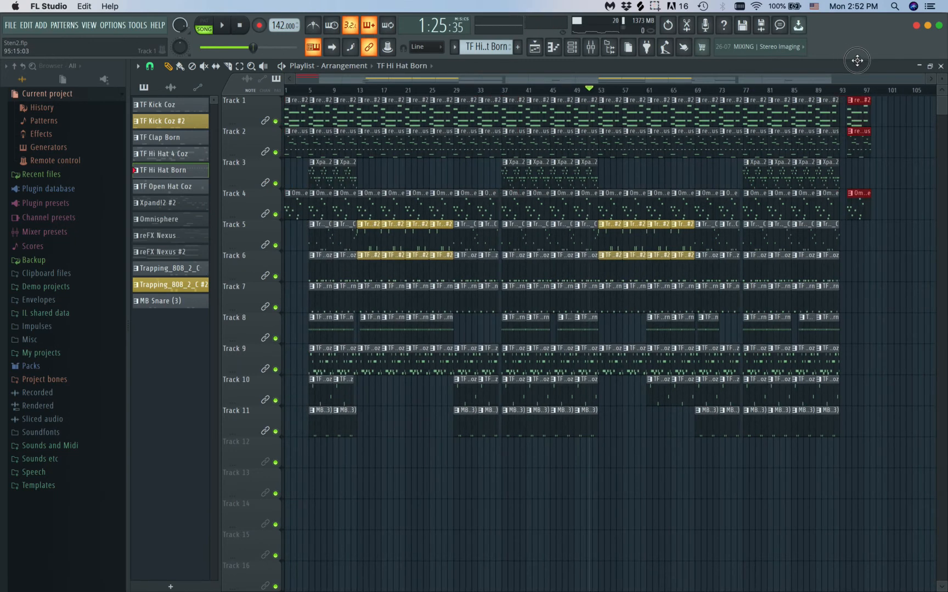
{"action": "scroll", "coordinate": [814, 246], "scroll_direction": "up", "scroll_amount": 3}
{"action": "scroll", "coordinate": [814, 245], "scroll_direction": "up", "scroll_amount": 1}
{"action": "scroll", "coordinate": [814, 245], "scroll_direction": "right", "scroll_amount": 3}
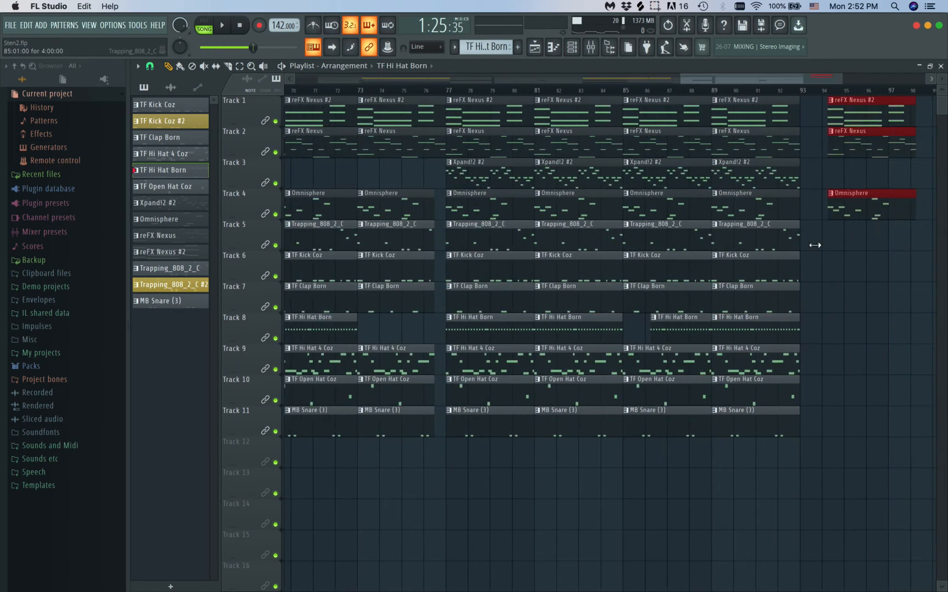
{"action": "left_click_drag", "start_coordinate": [834, 100], "coordinate": [899, 102]}
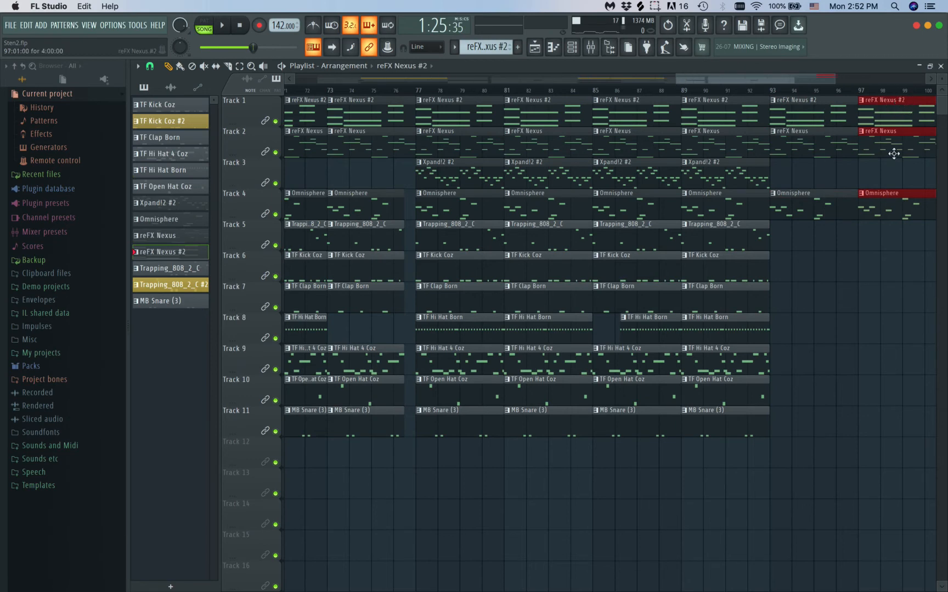
Select the playlist time range from bar 1 to the outro's end at bar 101, leaving no clips selected
{"action": "scroll", "coordinate": [854, 281], "scroll_direction": "down", "scroll_amount": 4}
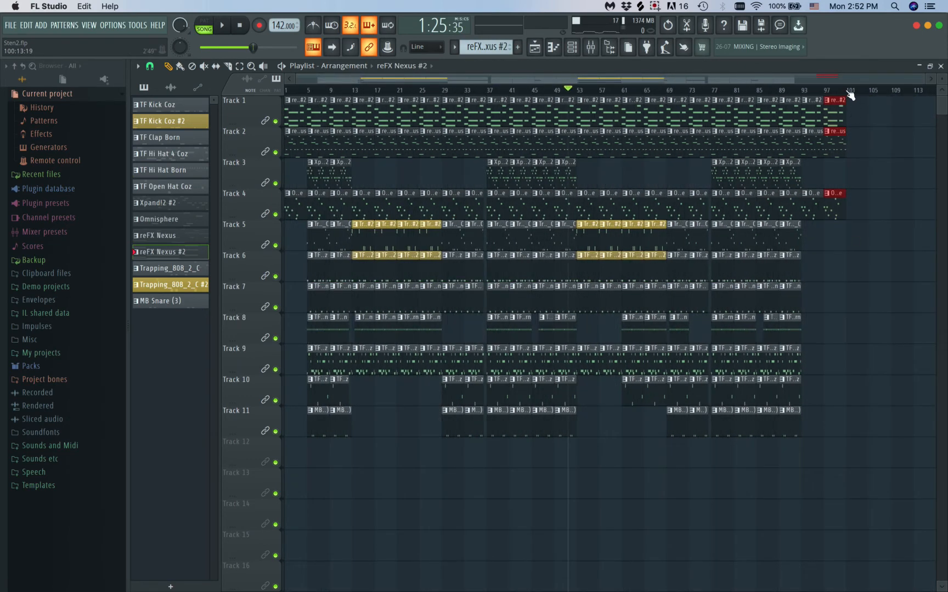
{"action": "left_click_drag", "start_coordinate": [847, 93], "coordinate": [126, 117]}
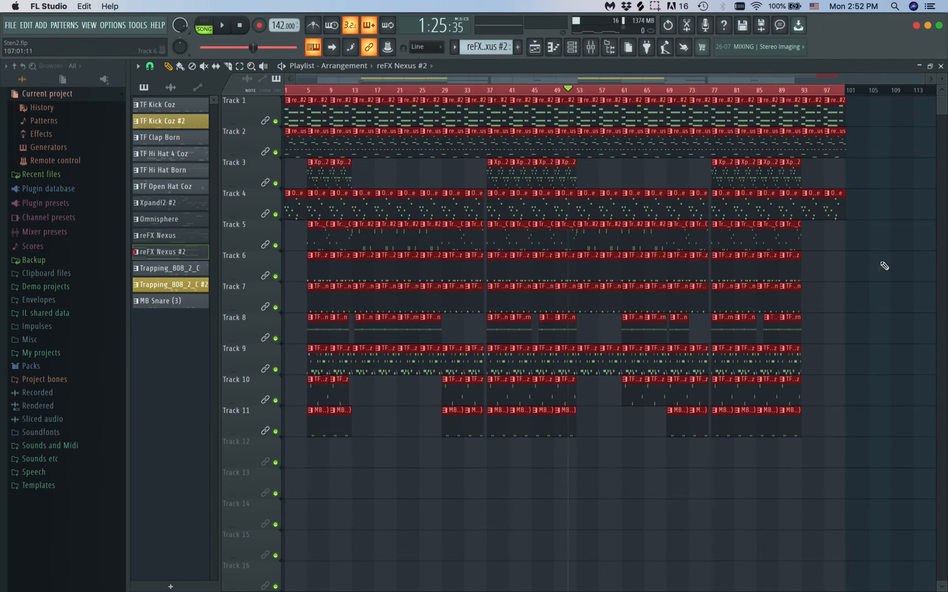
{"action": "left_click", "coordinate": [879, 213]}
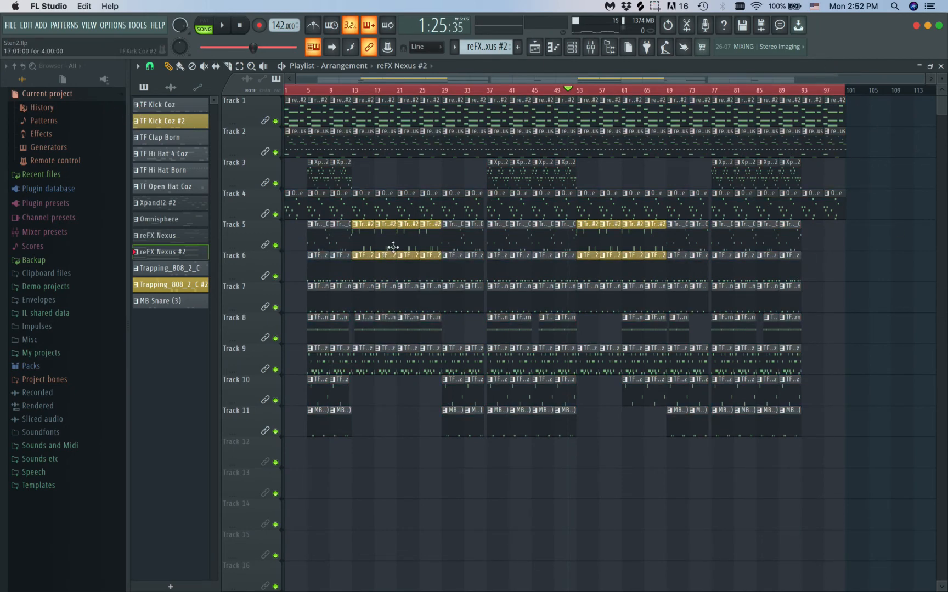
Create an automation clip for the Master track's volume across the selected range and return to the playlist
{"action": "left_click", "coordinate": [590, 47]}
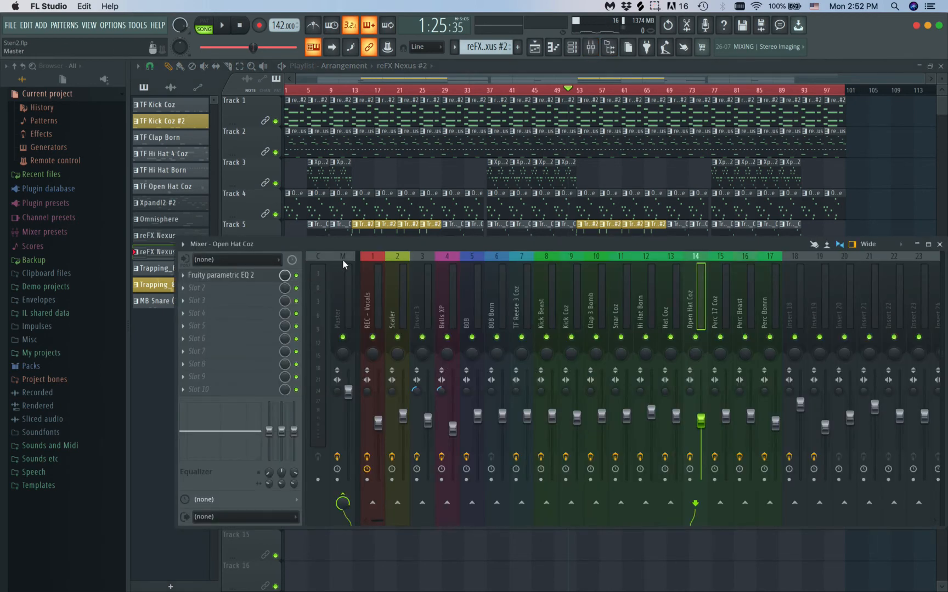
{"action": "left_click", "coordinate": [345, 285]}
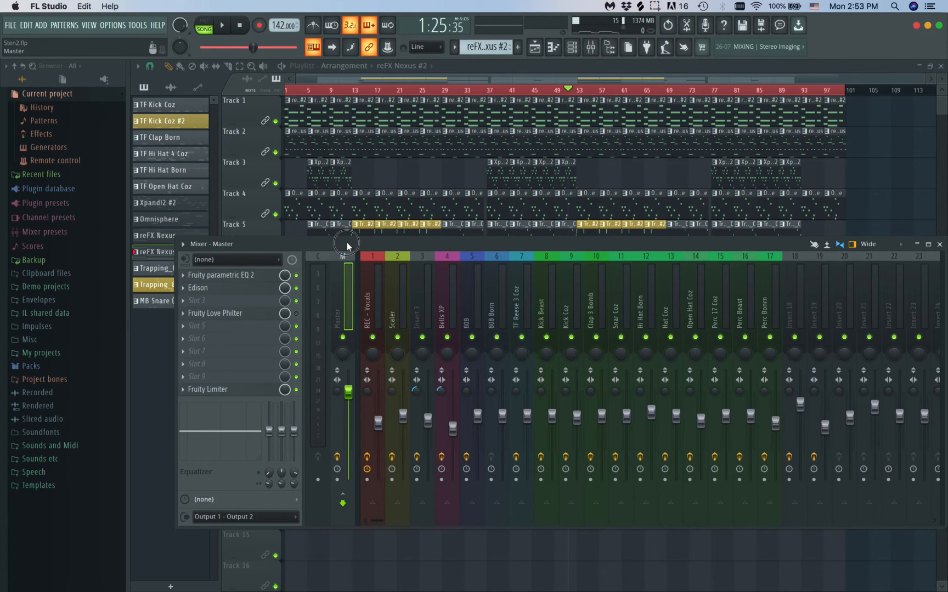
{"action": "left_click_drag", "start_coordinate": [347, 245], "coordinate": [337, 218]}
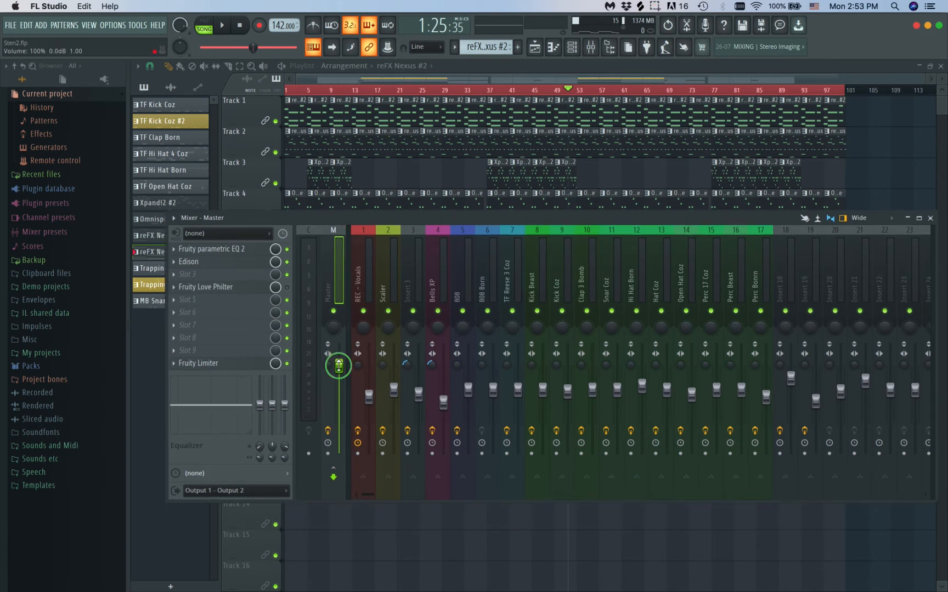
{"action": "right_click", "coordinate": [339, 366]}
{"action": "left_click", "coordinate": [373, 451]}
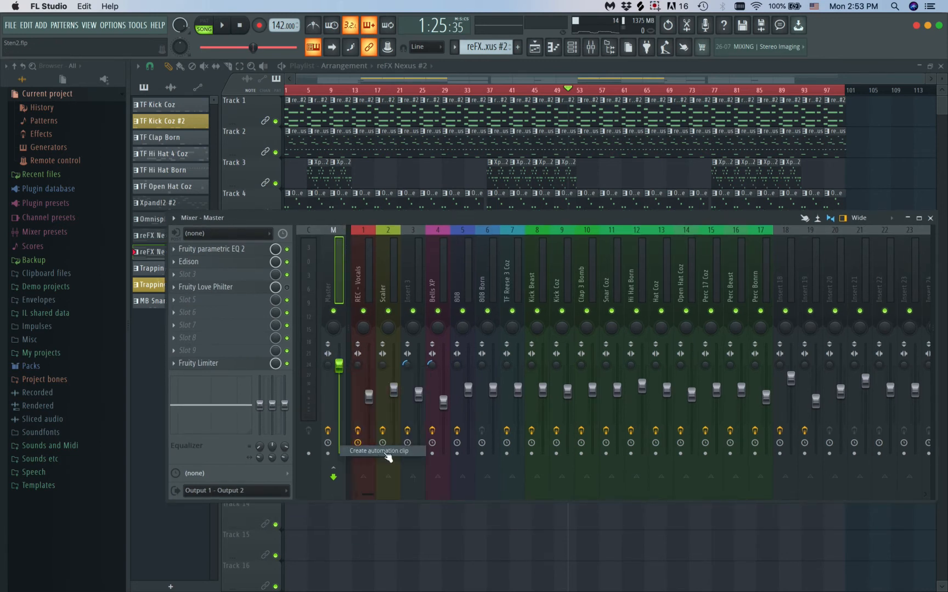
{"action": "left_click", "coordinate": [931, 218]}
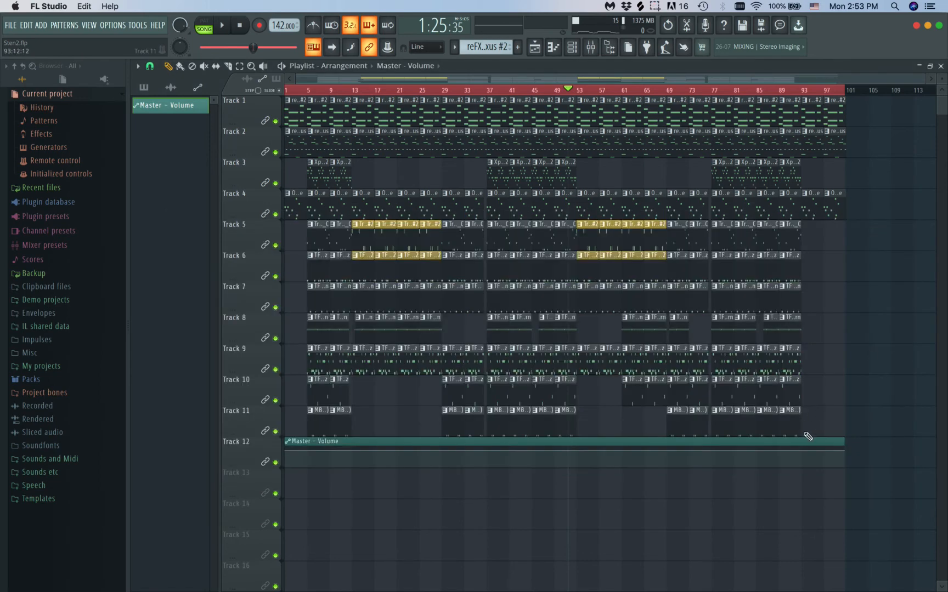
Shape the Master - Volume automation to hold the start point's 80% value until bar 92, fade to zero, and extend the clip past bar 100
{"action": "right_click", "coordinate": [802, 452]}
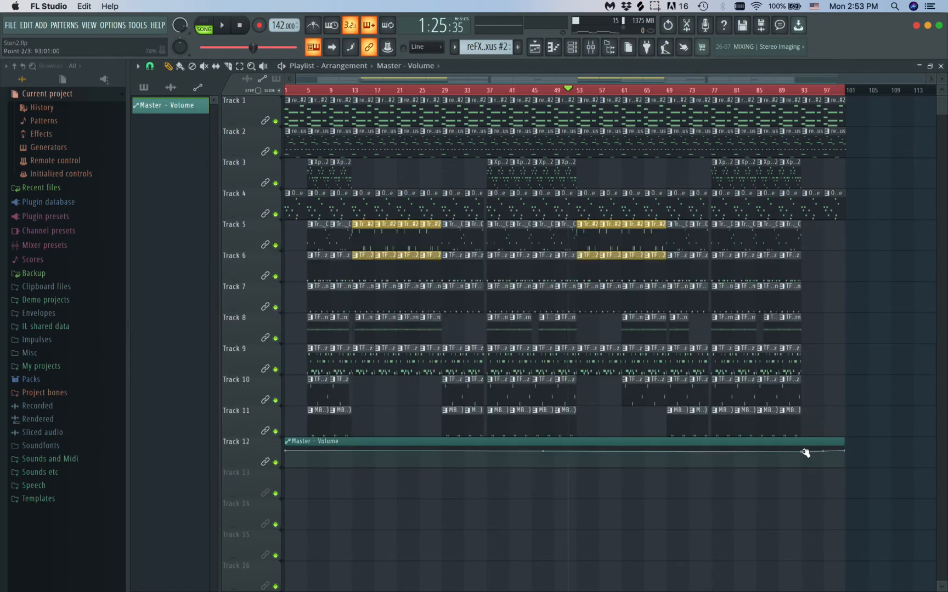
{"action": "right_click", "coordinate": [288, 453]}
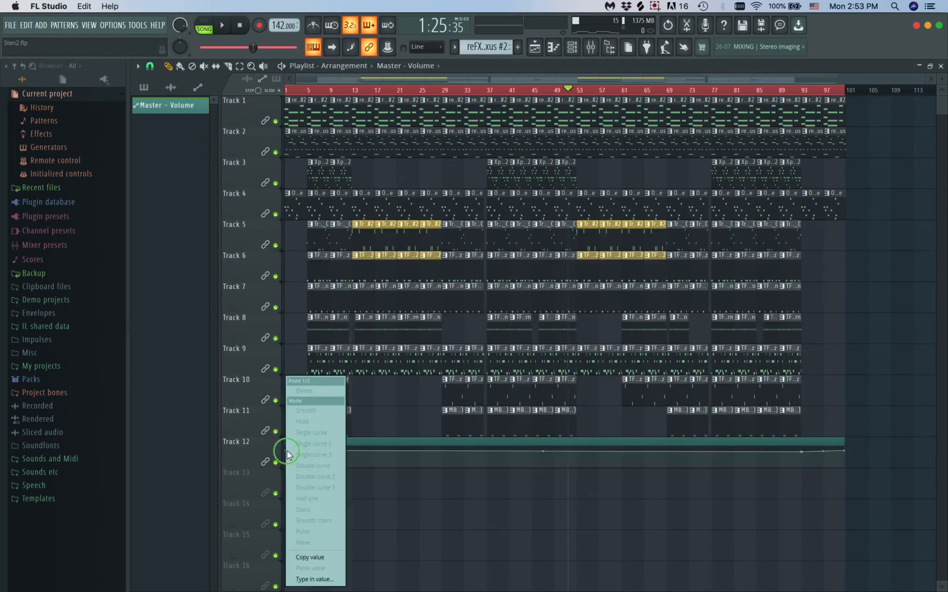
{"action": "left_click", "coordinate": [320, 559]}
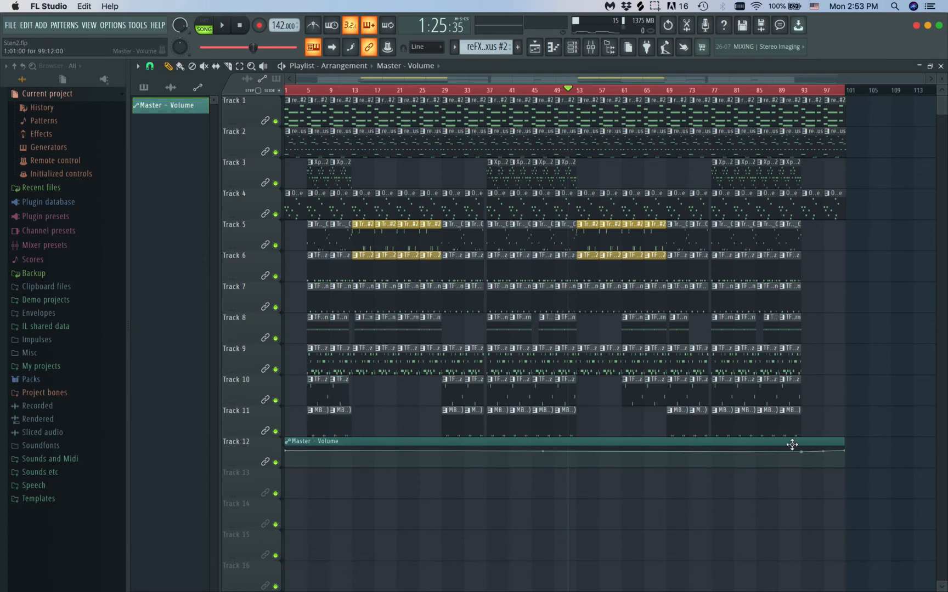
{"action": "right_click", "coordinate": [804, 451]}
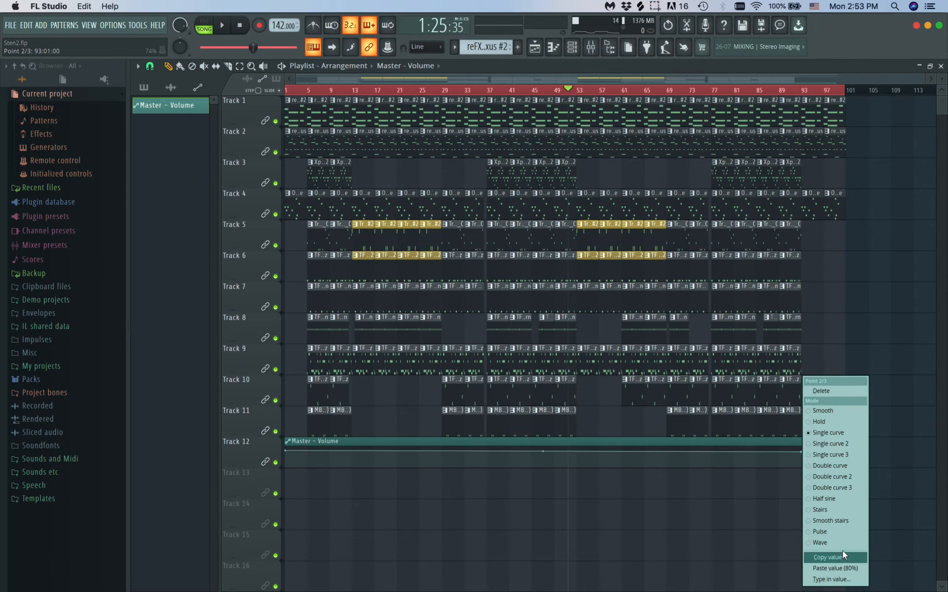
{"action": "left_click", "coordinate": [842, 568]}
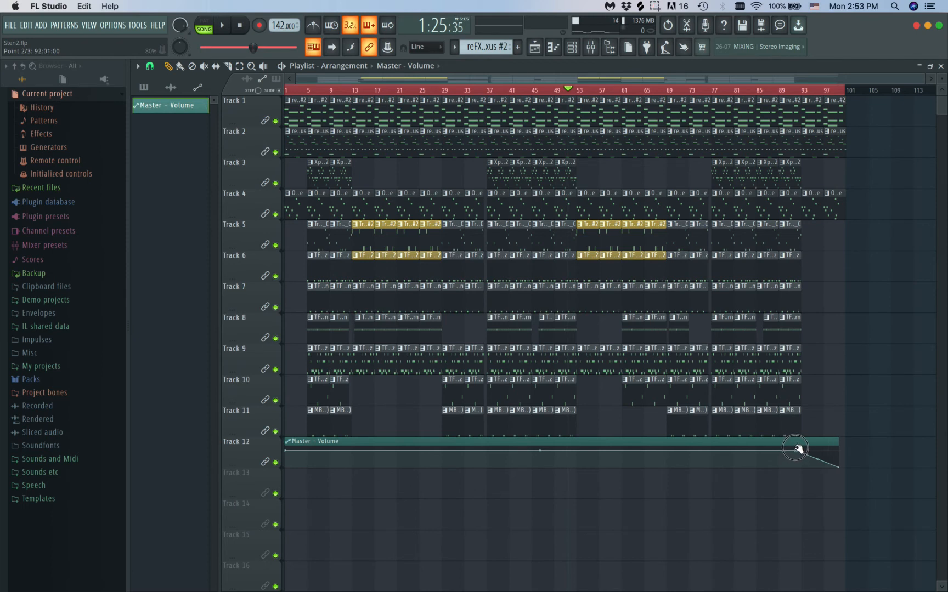
{"action": "left_click_drag", "start_coordinate": [837, 443], "coordinate": [843, 443]}
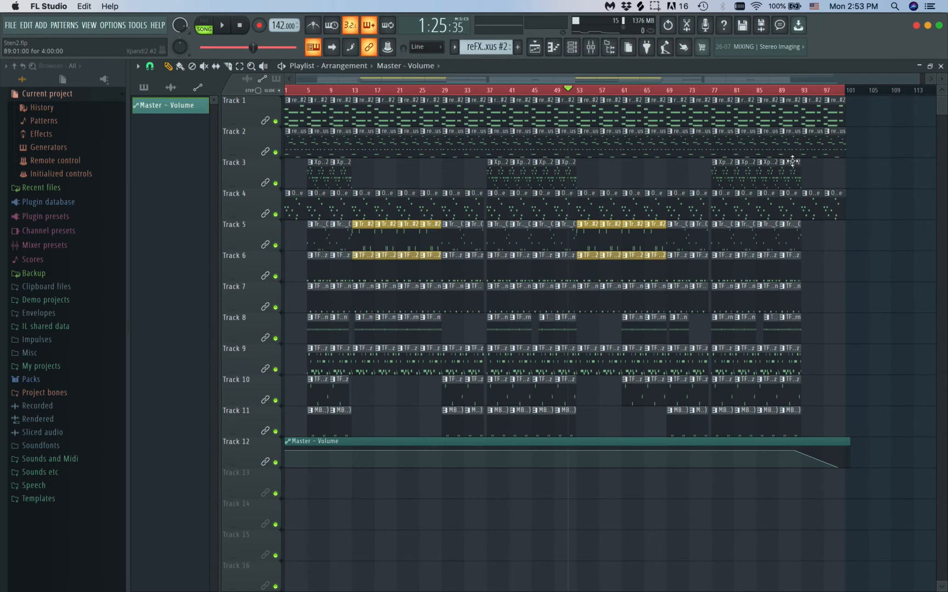
Play the song from about bar 87 to check the outro's volume fade
{"action": "left_click", "coordinate": [775, 92]}
{"action": "key", "text": "space"}
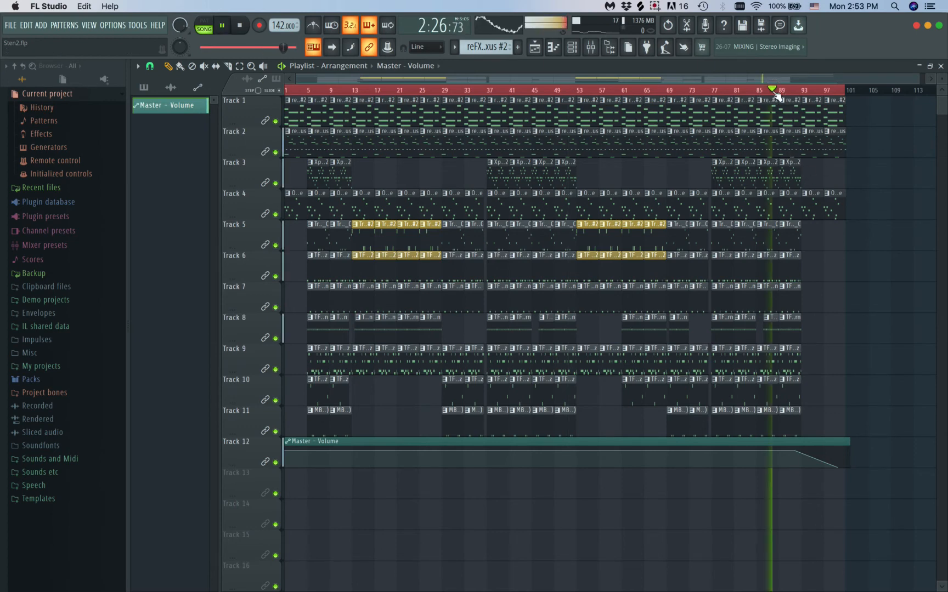
{"action": "scroll", "coordinate": [757, 204], "scroll_direction": "up", "scroll_amount": 3}
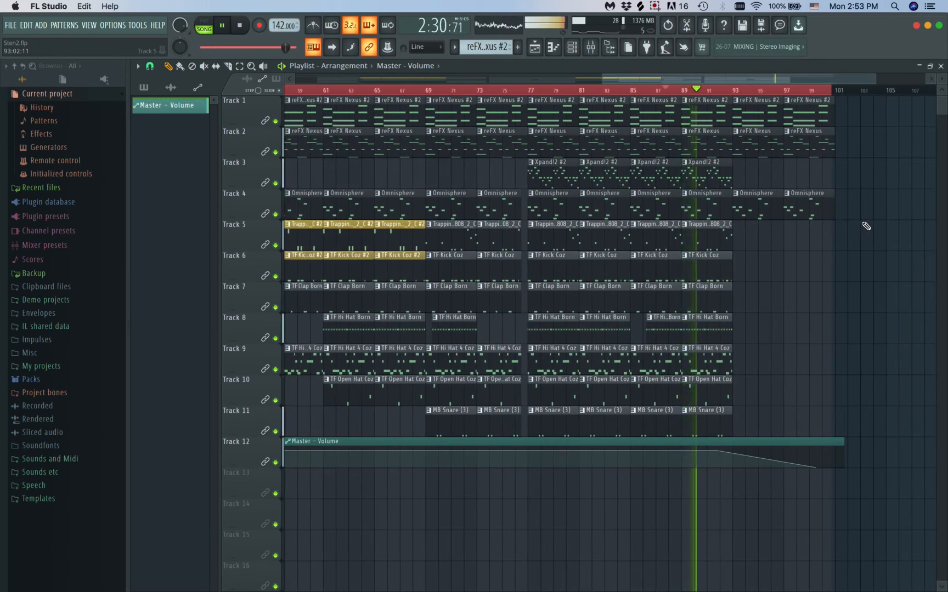
Place a TF Hi Hat Born clip on Track 8 and a TF Clap Born clip on Track 7 at bar 97, stopping playback
{"action": "left_click", "coordinate": [705, 327]}
{"action": "left_click", "coordinate": [784, 323]}
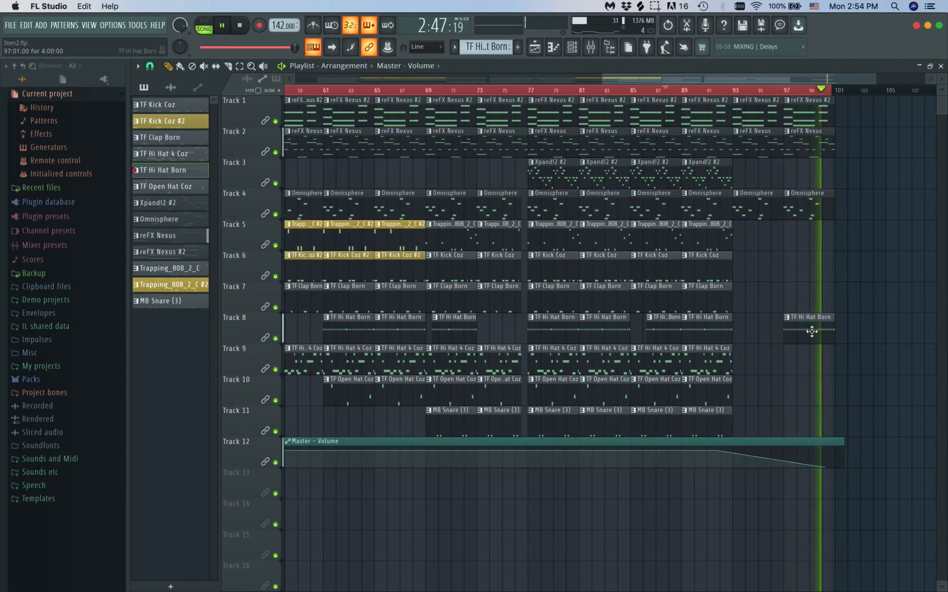
{"action": "key", "text": "space"}
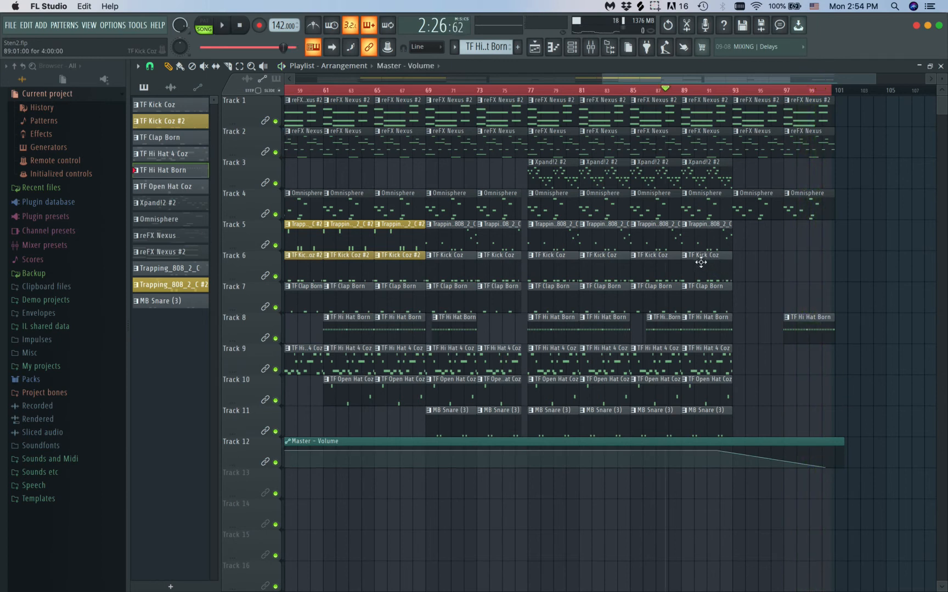
{"action": "left_click", "coordinate": [708, 290]}
{"action": "left_click_drag", "start_coordinate": [700, 290], "coordinate": [801, 289], "text": "shift"}
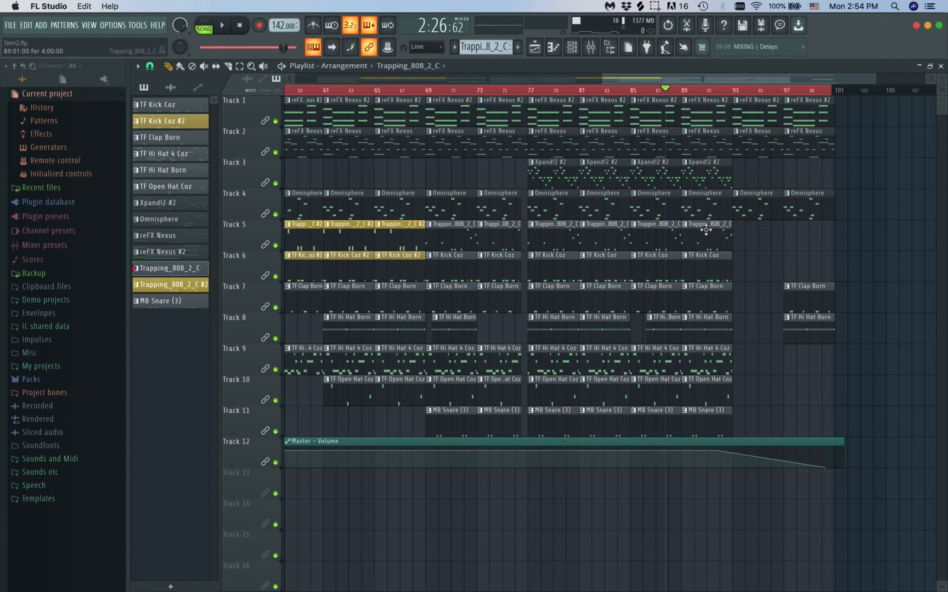
Place a Trapping_808_2_C clip at bar 93 on Track 5 and make it a unique pattern
{"action": "left_click_drag", "start_coordinate": [702, 225], "coordinate": [756, 219]}
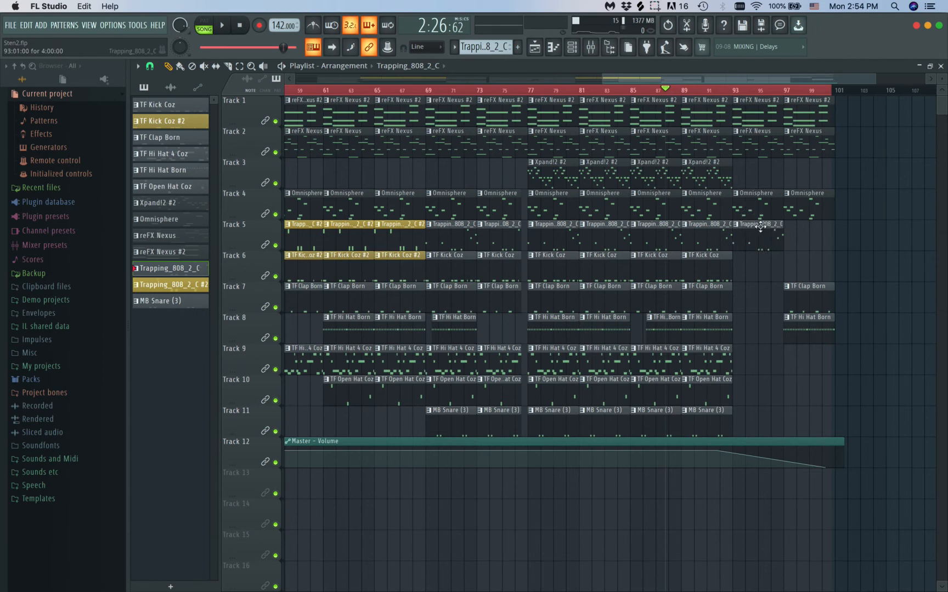
{"action": "left_click", "coordinate": [736, 224]}
{"action": "key", "text": "u"}
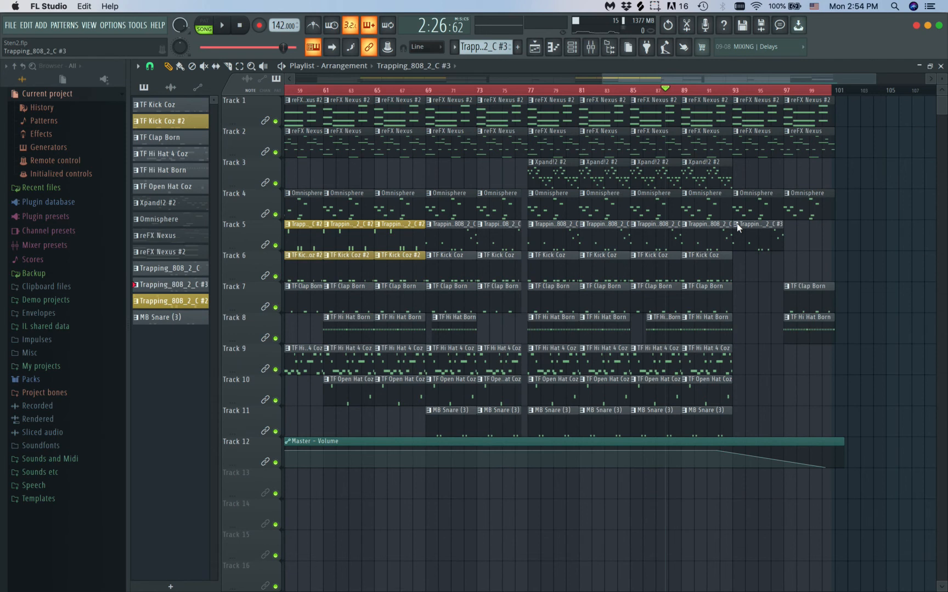
Colour the Trapping_808_2_C #3 pattern dark khaki, keeping its name
{"action": "left_click", "coordinate": [737, 225]}
{"action": "key", "text": "r"}
{"action": "left_click", "coordinate": [737, 224]}
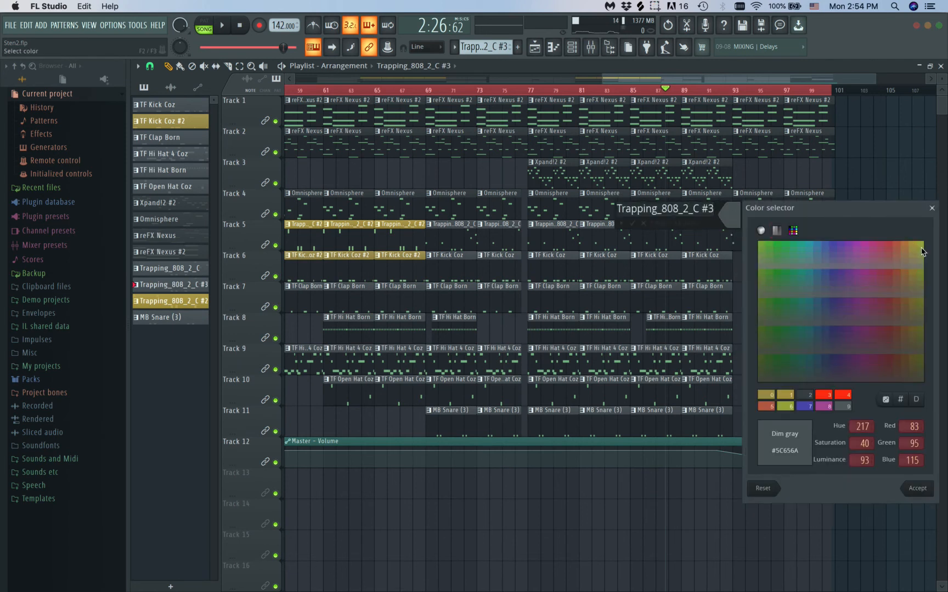
{"action": "left_click", "coordinate": [931, 209]}
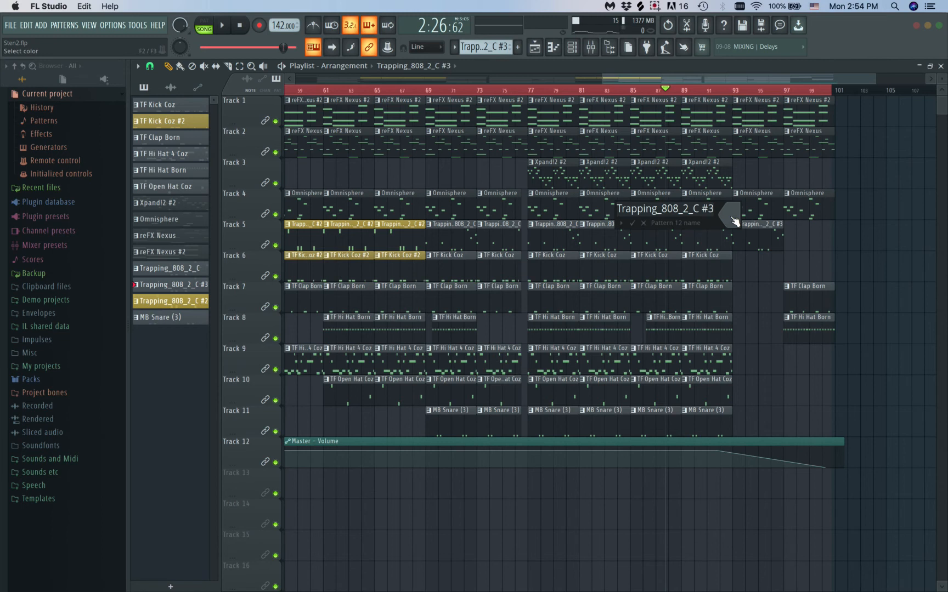
{"action": "left_click", "coordinate": [733, 221]}
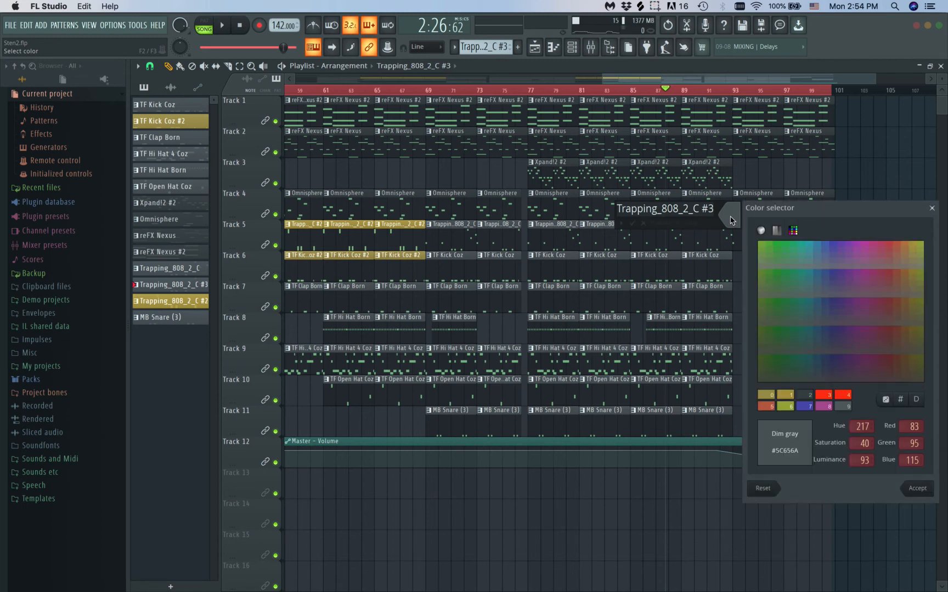
{"action": "left_click", "coordinate": [912, 245]}
{"action": "key", "text": "Return"}
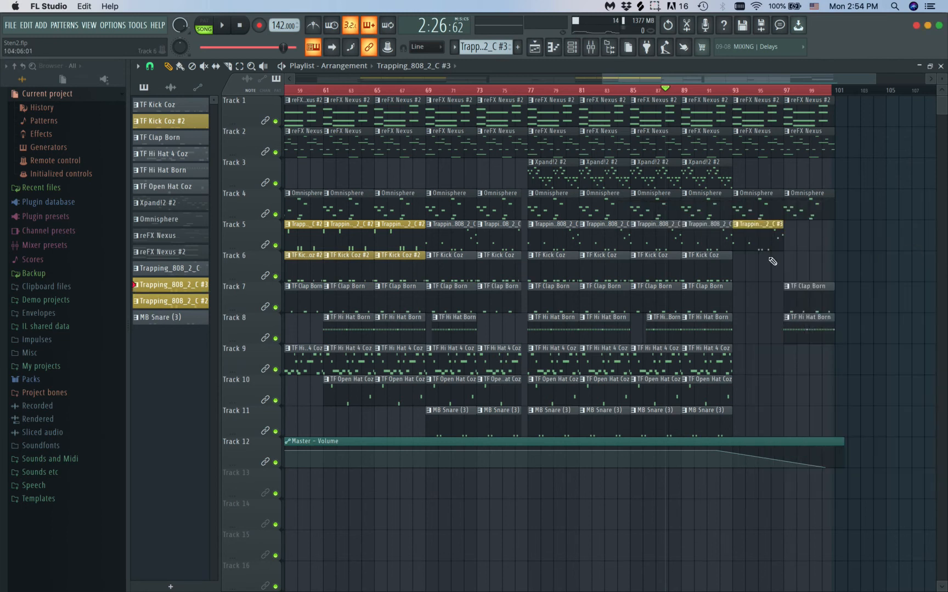
Delete every note except the opening D#5 from the Trapping_808_2_C #3 pattern, and return to the playlist
{"action": "double_click", "coordinate": [754, 227]}
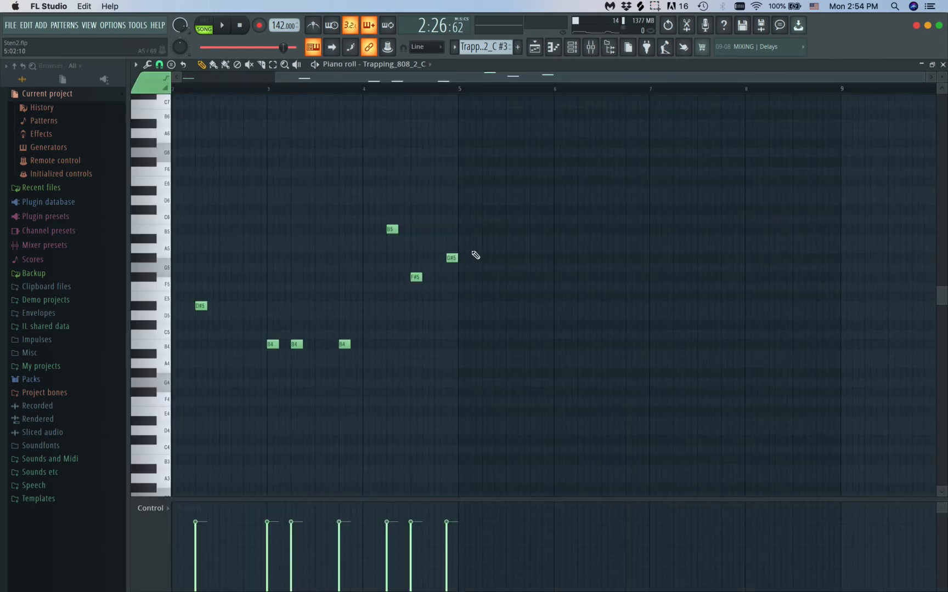
{"action": "scroll", "coordinate": [469, 257], "scroll_direction": "left", "scroll_amount": 3}
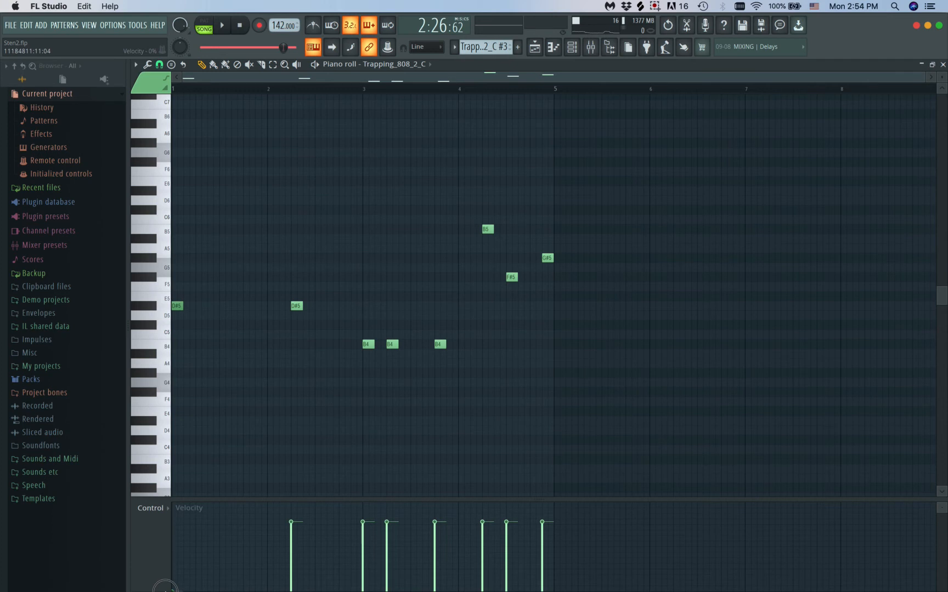
{"action": "left_click_drag", "start_coordinate": [619, 177], "coordinate": [258, 420]}
{"action": "key", "text": "Delete"}
{"action": "key", "text": "F5"}
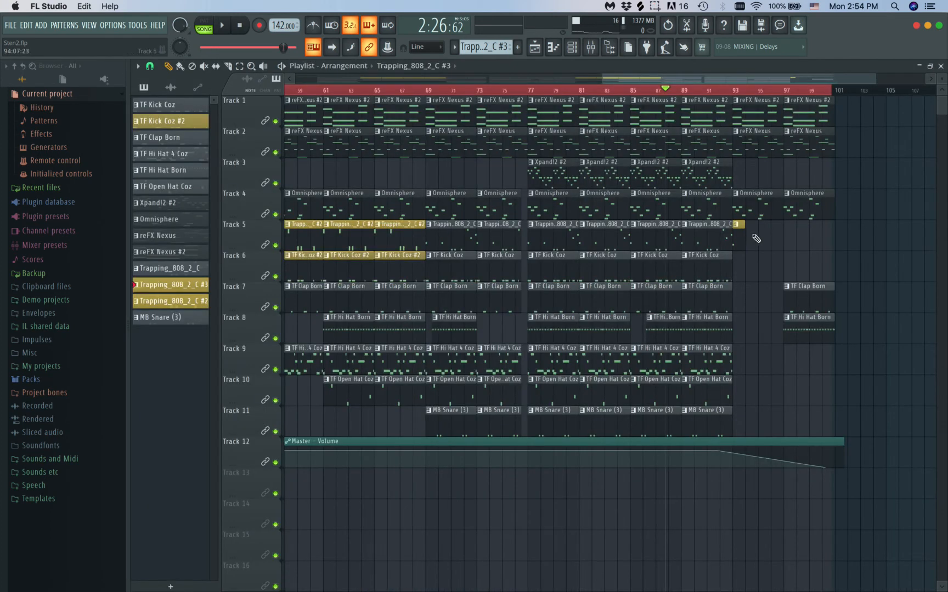
Play the song from about bar 87 into the outro to check the shortened 808 clip at bar 93
{"action": "key", "text": "space"}
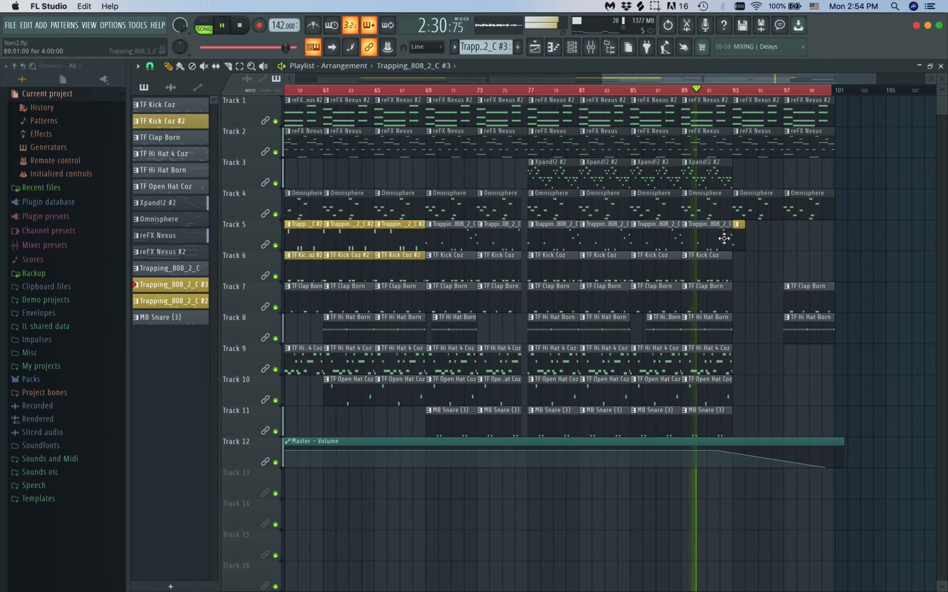
{"action": "scroll", "coordinate": [724, 237], "scroll_direction": "up", "scroll_amount": 3}
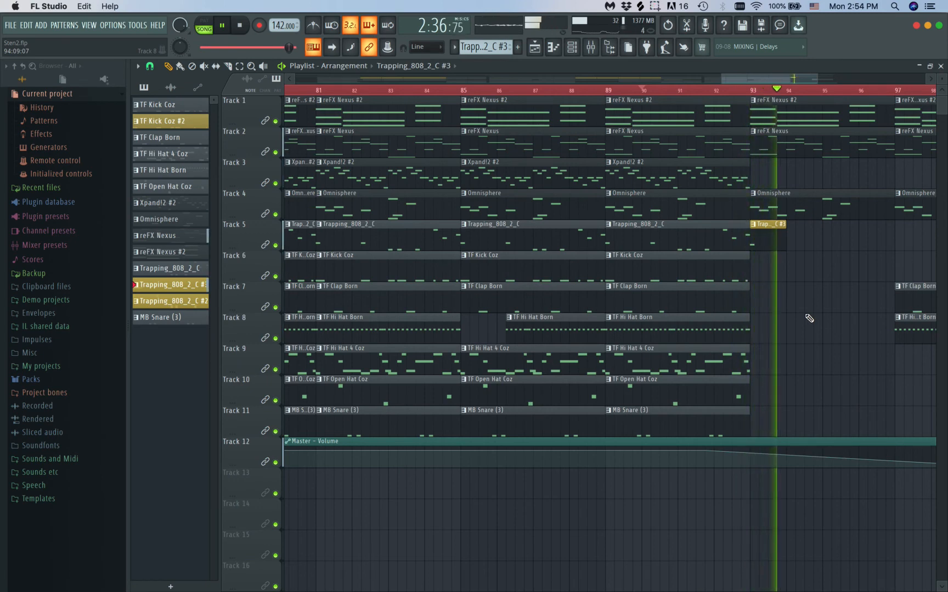
{"action": "scroll", "coordinate": [809, 318], "scroll_direction": "down", "scroll_amount": 5}
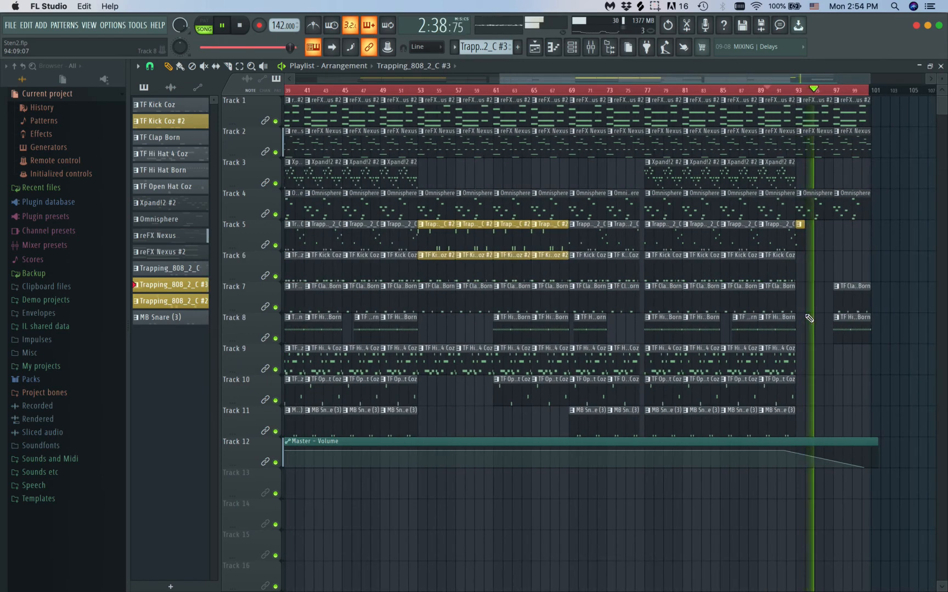
{"action": "scroll", "coordinate": [809, 318], "scroll_direction": "down", "scroll_amount": 1}
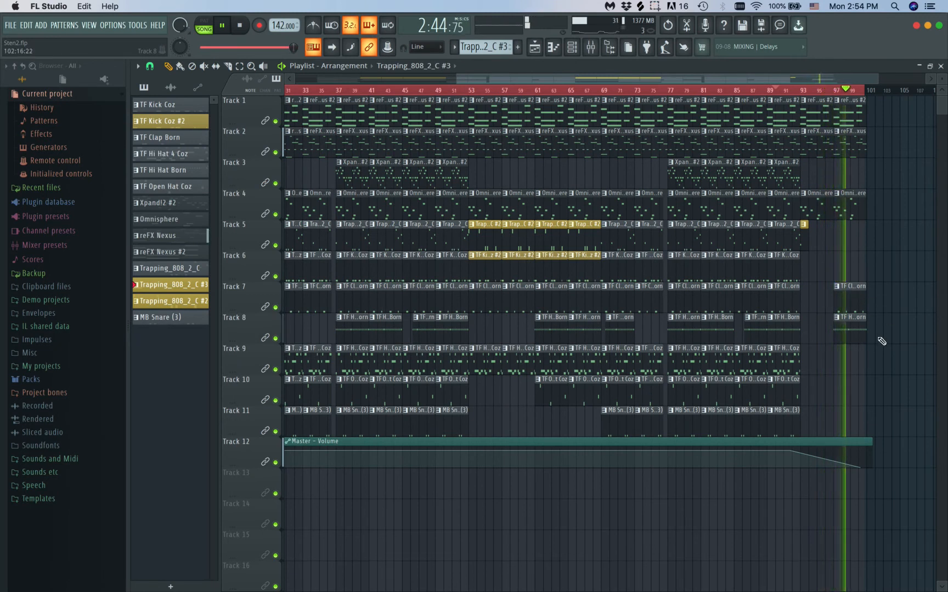
Place an MB Snare (3) clip at bar 97 on Track 11 and stop playback
{"action": "left_click", "coordinate": [801, 412]}
{"action": "left_click_drag", "start_coordinate": [802, 412], "coordinate": [848, 411]}
{"action": "key", "text": "space"}
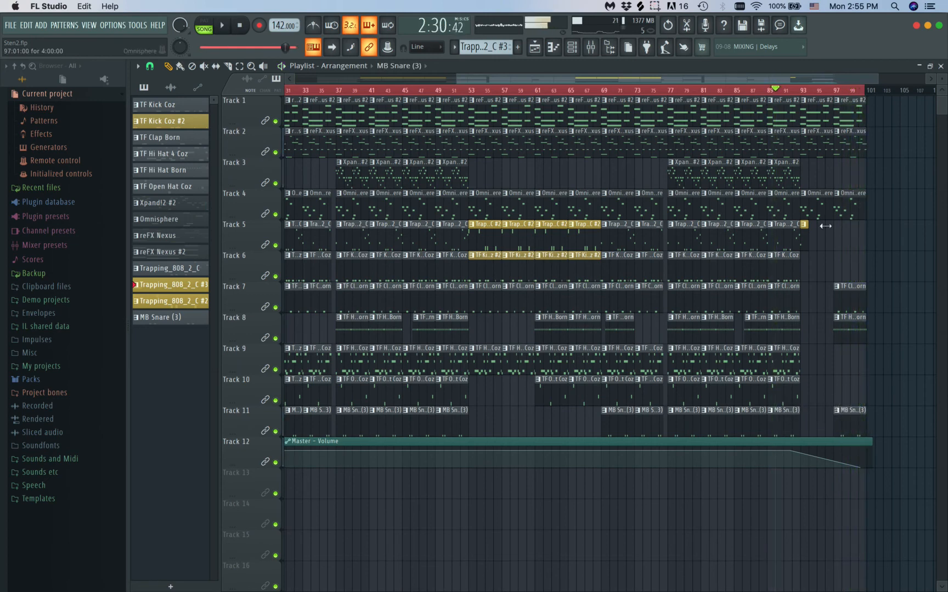
{"action": "scroll", "coordinate": [794, 252], "scroll_direction": "down", "scroll_amount": 2}
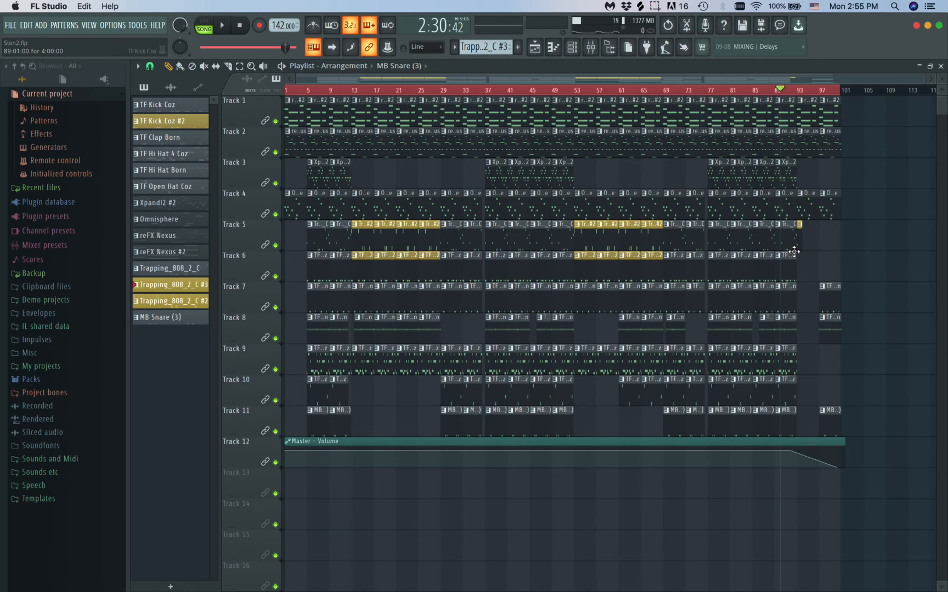
{"action": "left_click", "coordinate": [657, 6]}
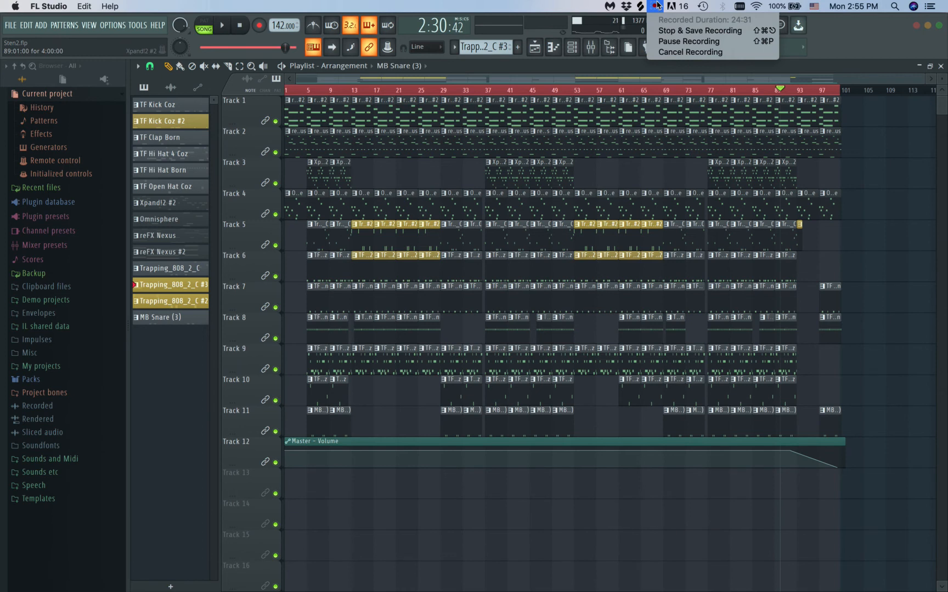
{"action": "left_click", "coordinate": [657, 6]}
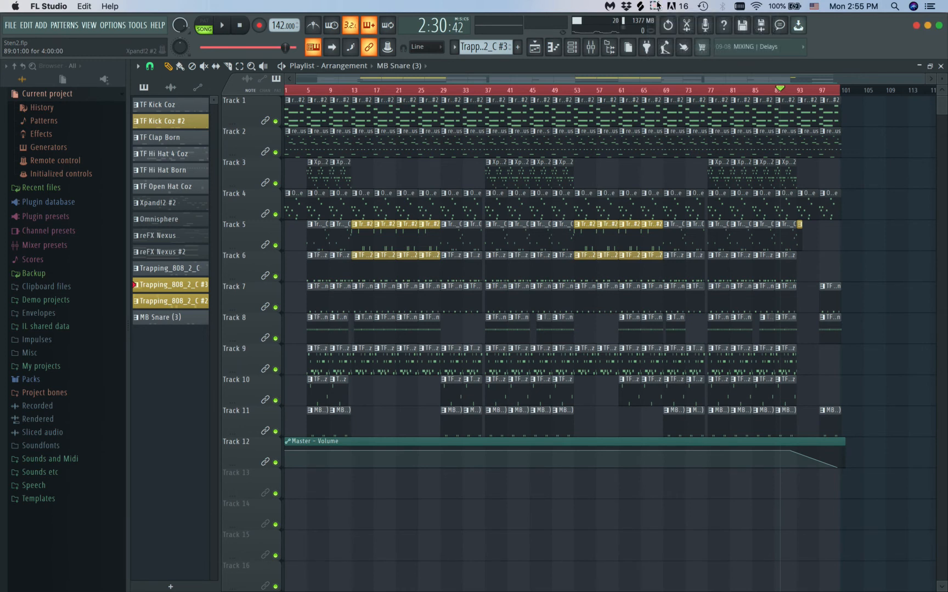
Play the full song to review the arrangement, checking the Effectrix effect on the Bells XP mixer track during playback
{"action": "key", "text": "space"}
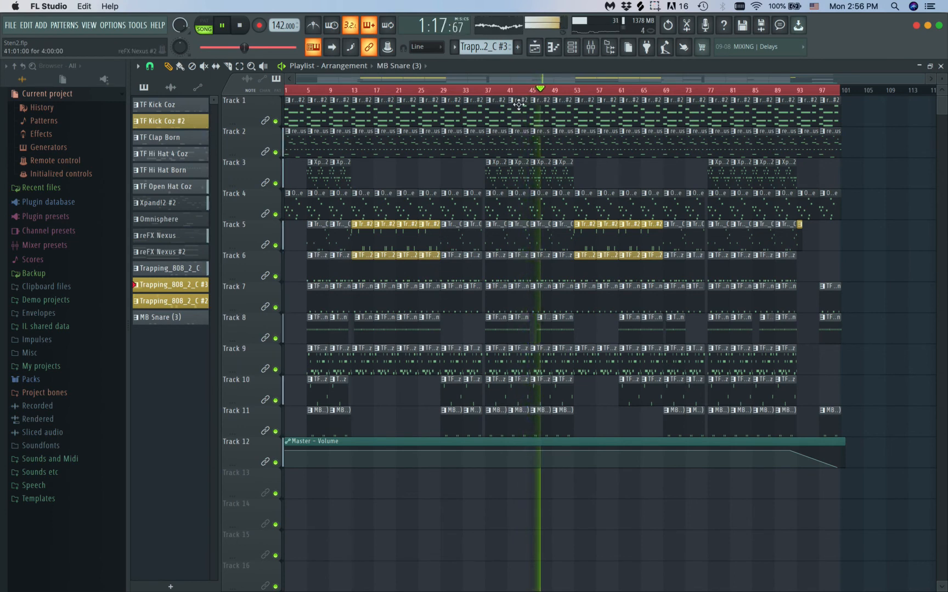
{"action": "left_click", "coordinate": [590, 47]}
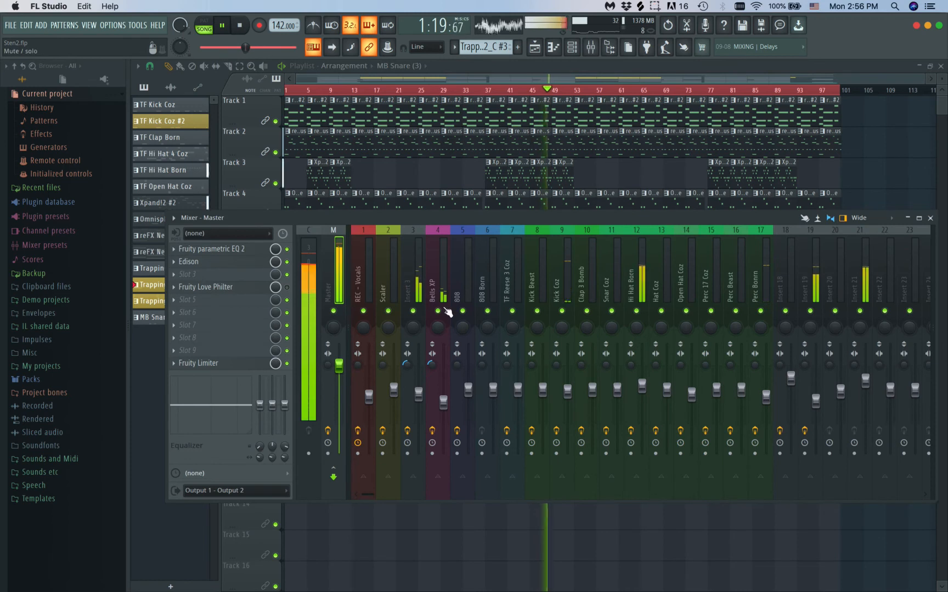
{"action": "left_click", "coordinate": [439, 230]}
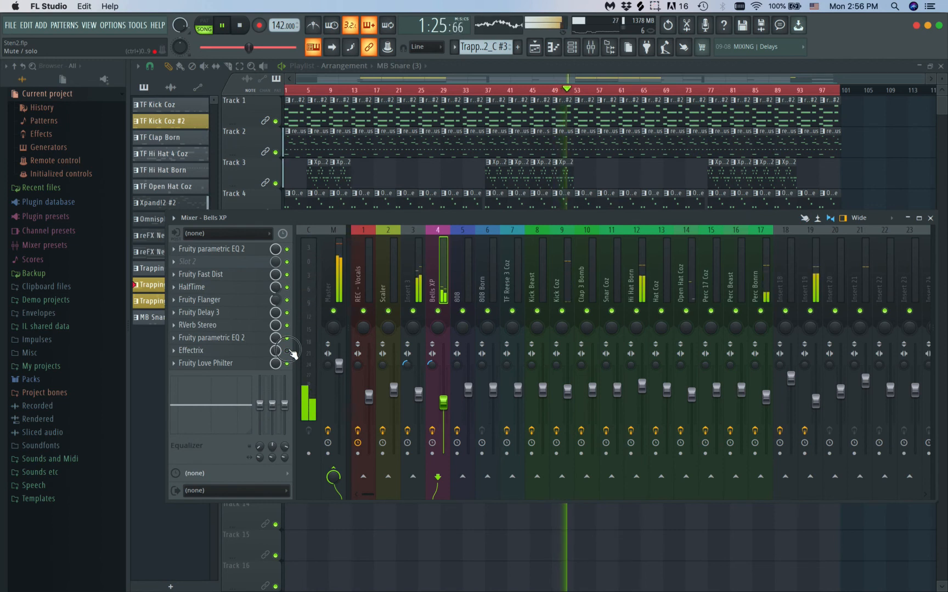
{"action": "left_click_drag", "start_coordinate": [277, 355], "coordinate": [277, 375]}
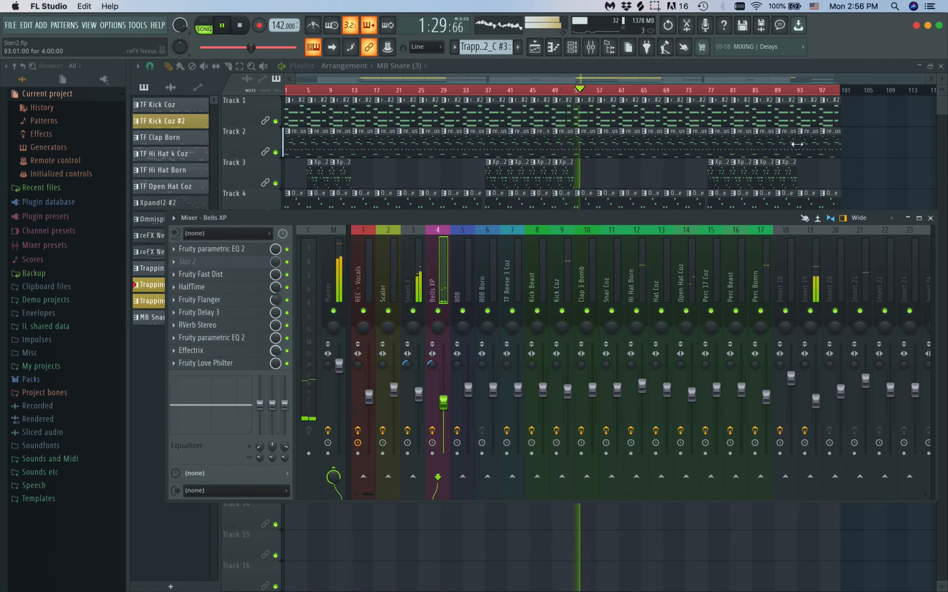
{"action": "left_click", "coordinate": [930, 218]}
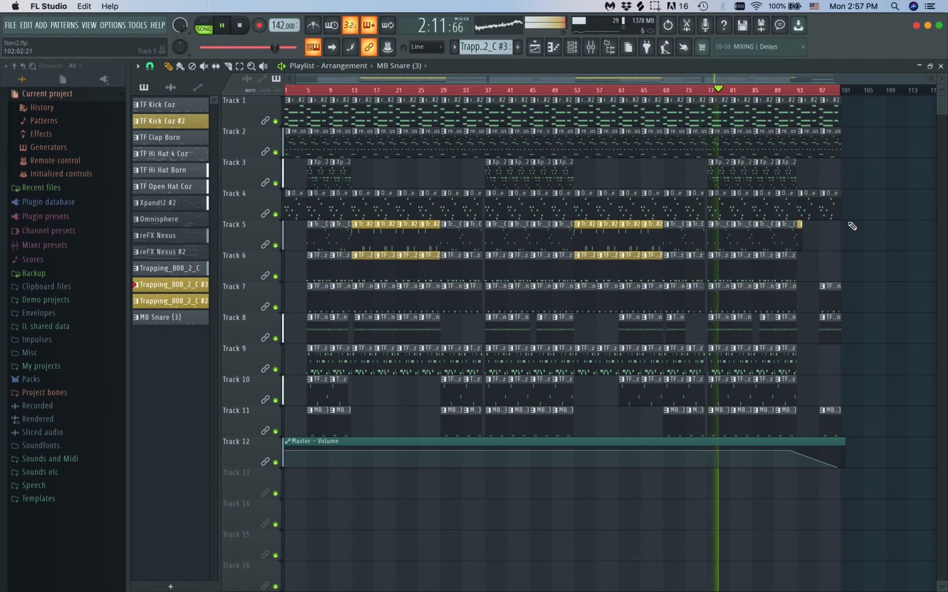
{"action": "left_click", "coordinate": [590, 46]}
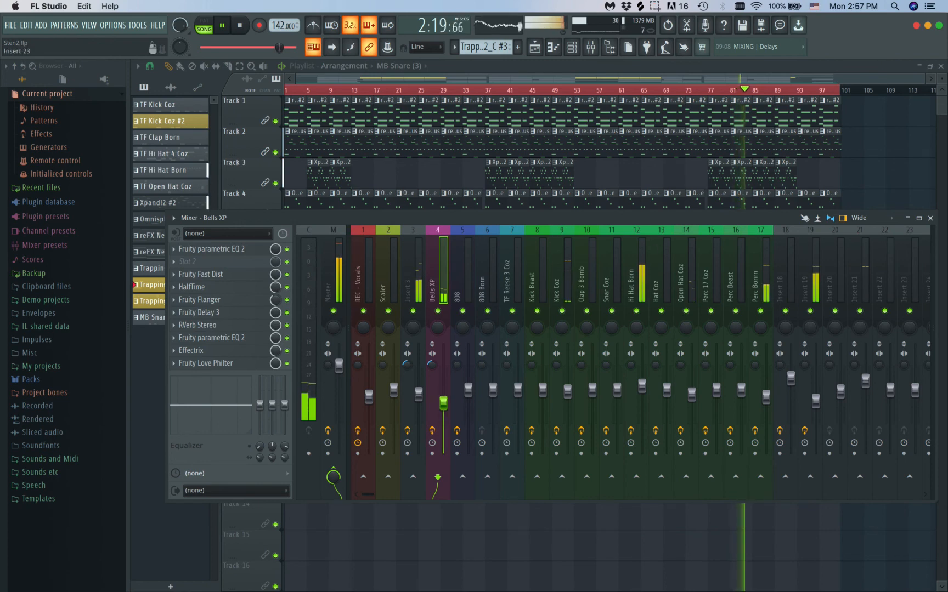
{"action": "left_click", "coordinate": [930, 218]}
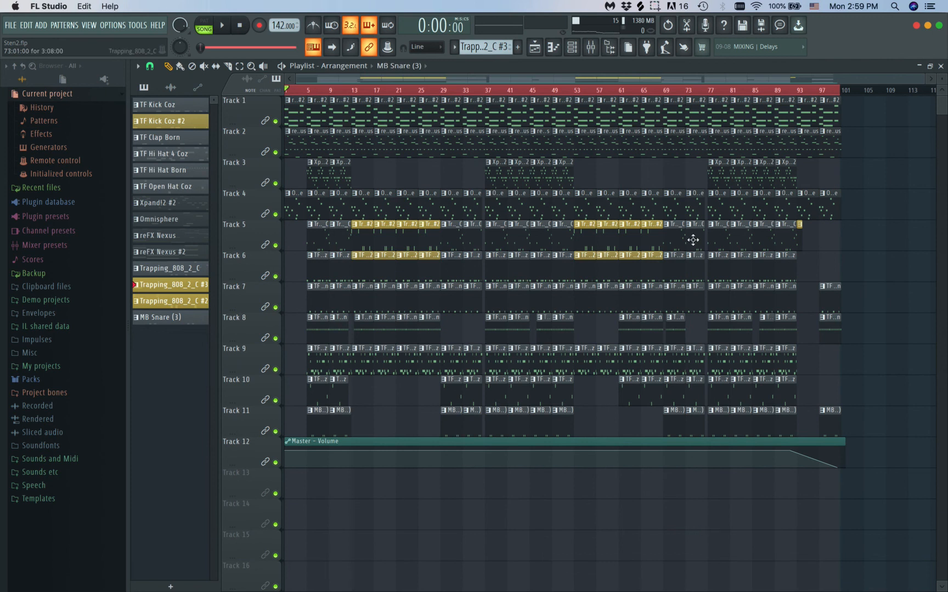
{"action": "left_click", "coordinate": [650, 5]}
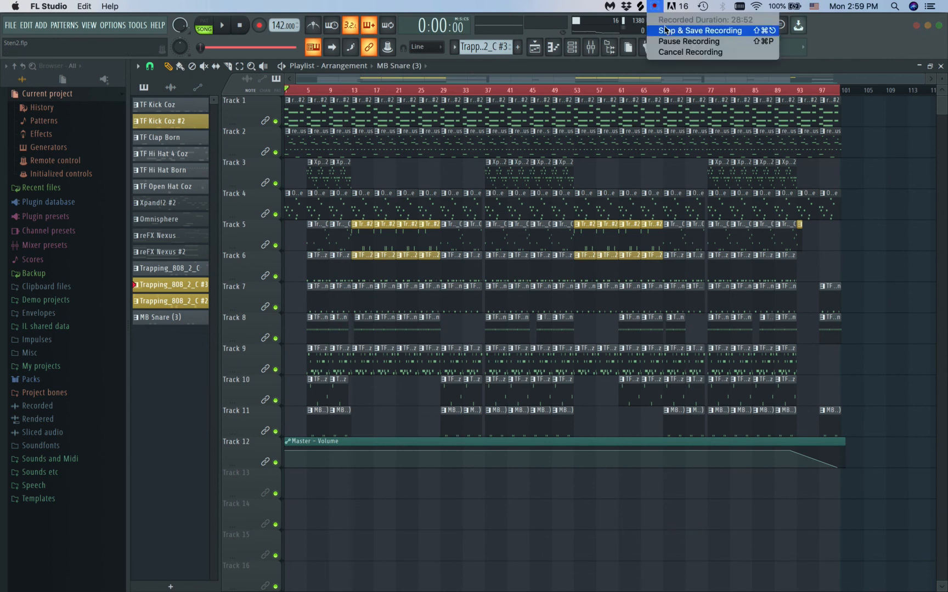